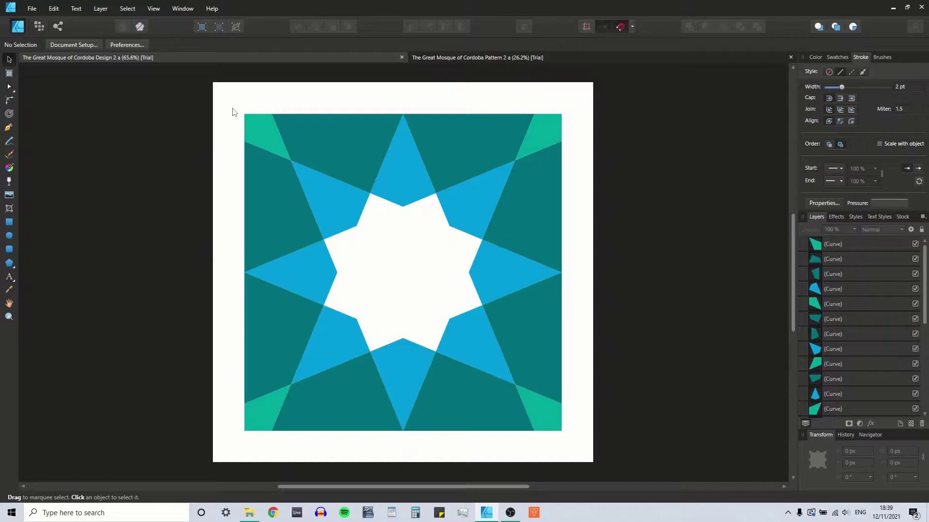
Step: Examine the finished eight-pointed star design and the repeated pattern in the other open document
drag(229, 100, 580, 450)
click(577, 302)
click(472, 58)
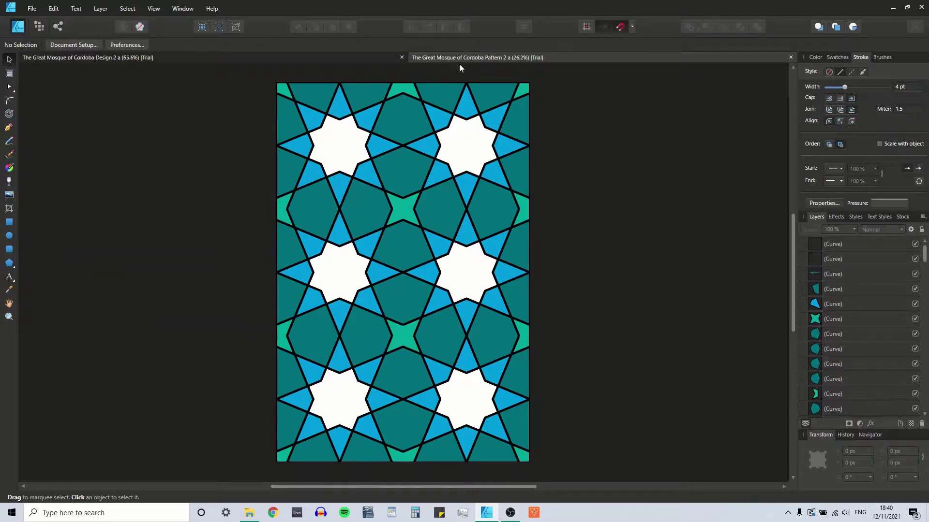
click(147, 58)
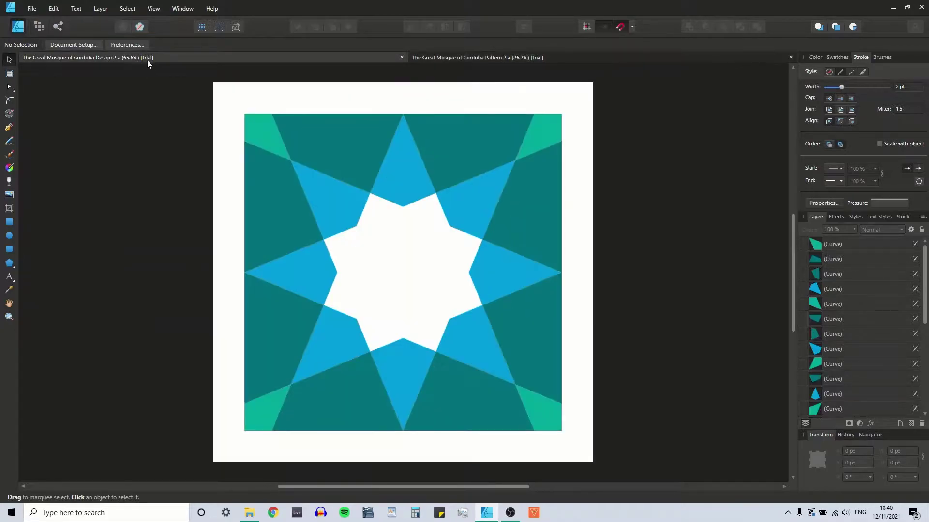
Step: Create a new 1200 × 1200 px document from the Unnamed 4 preset and show the grid on its page
click(30, 10)
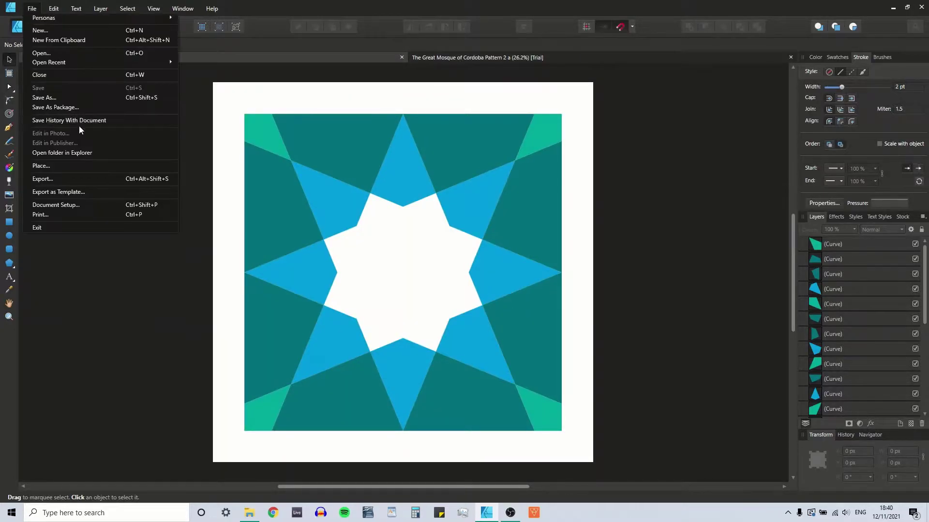
click(38, 30)
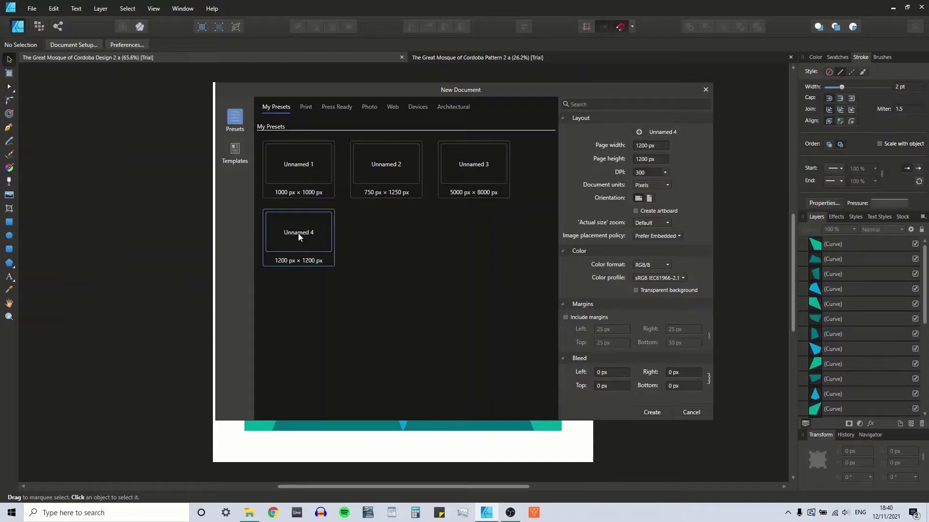
click(651, 412)
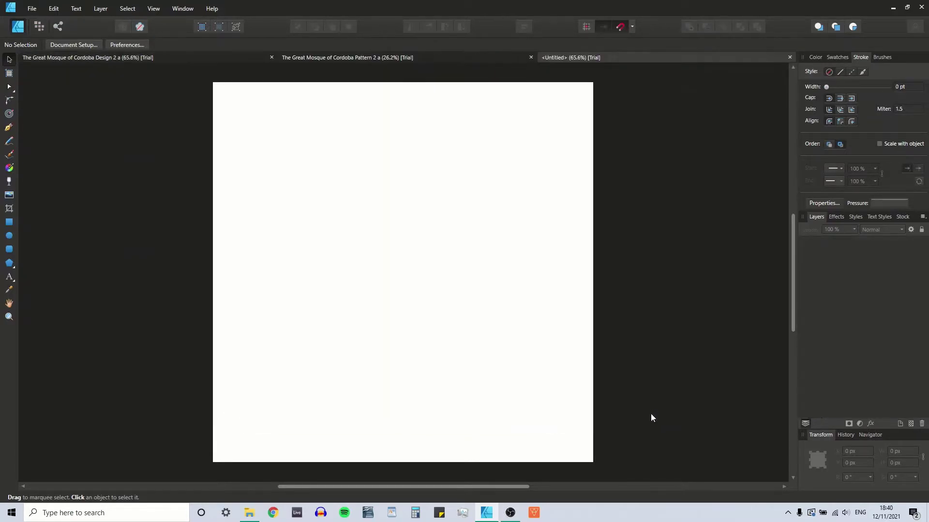
click(632, 26)
click(162, 8)
click(163, 126)
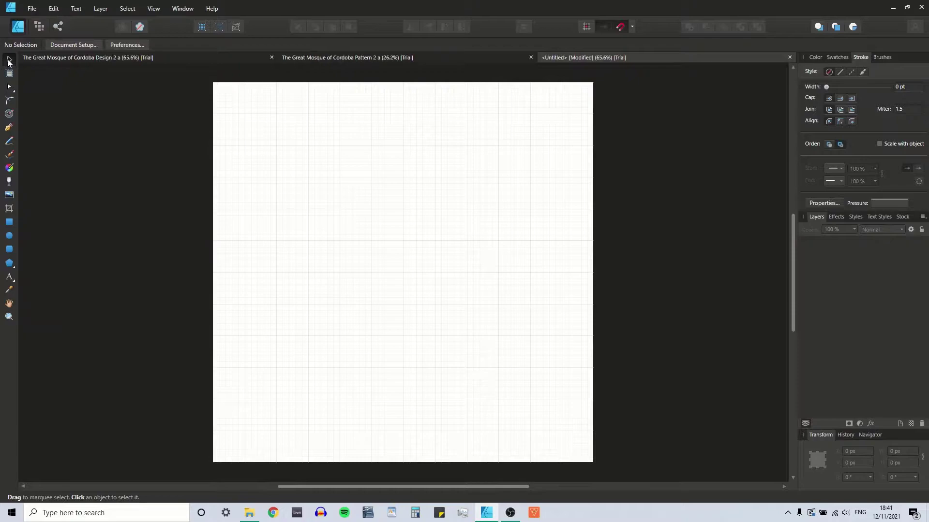
Step: Draw a 1000 × 1000 px square on the page with its upper-left corner at X 100 px, Y 100 px
click(9, 223)
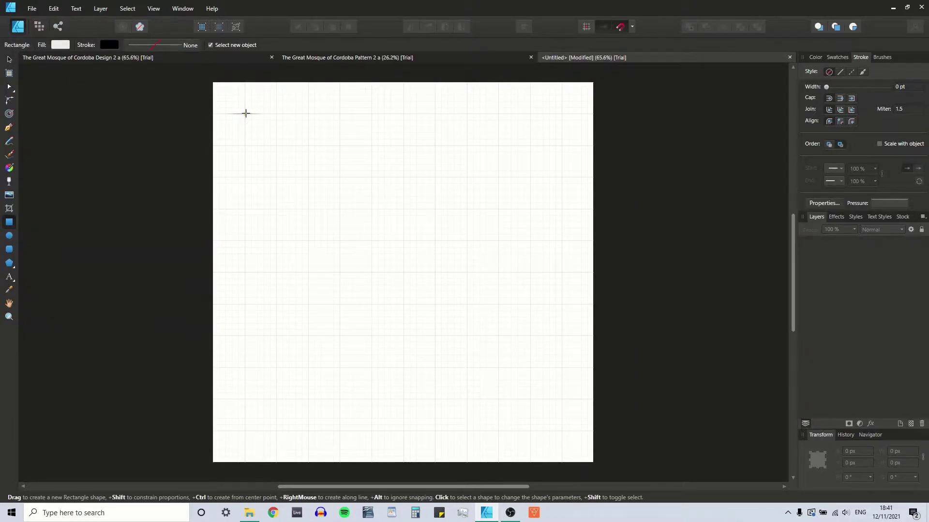
drag(244, 114, 562, 430)
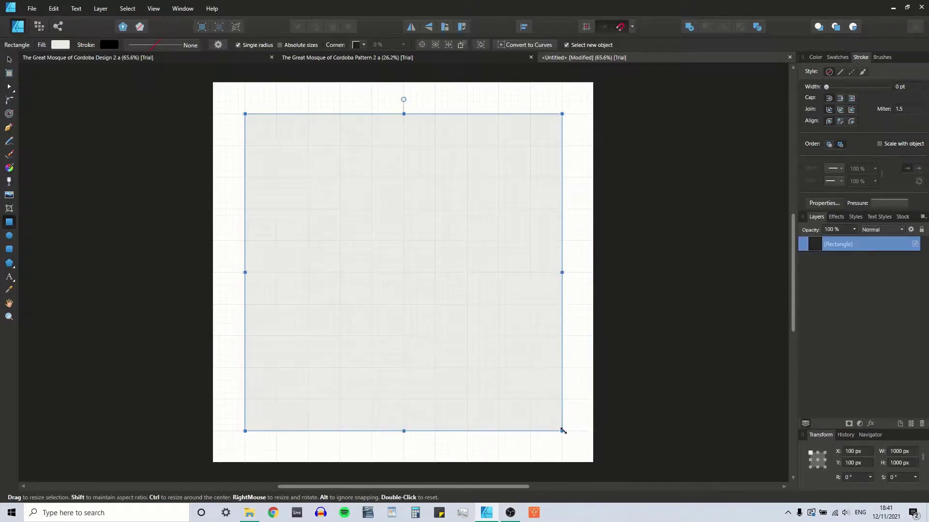
click(9, 60)
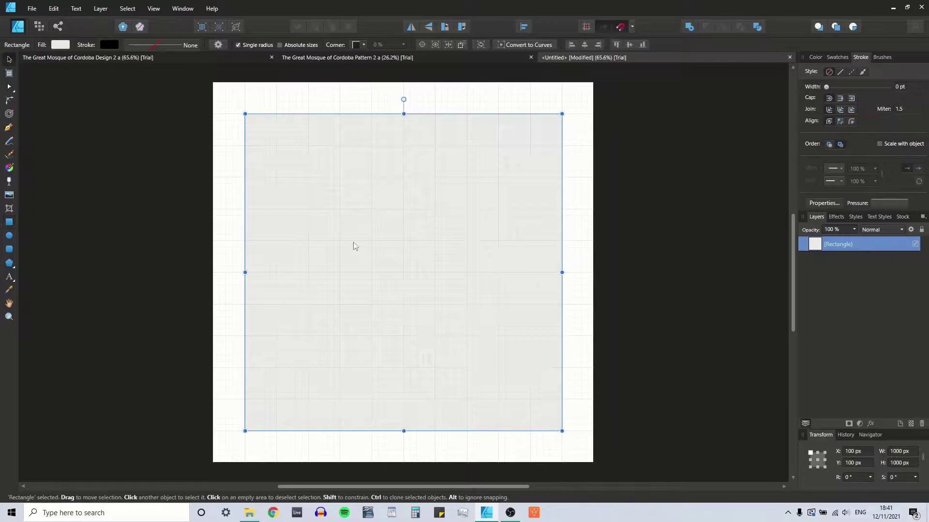
Step: Remove the square's fill and give it a black outline 1 pt wide
click(813, 57)
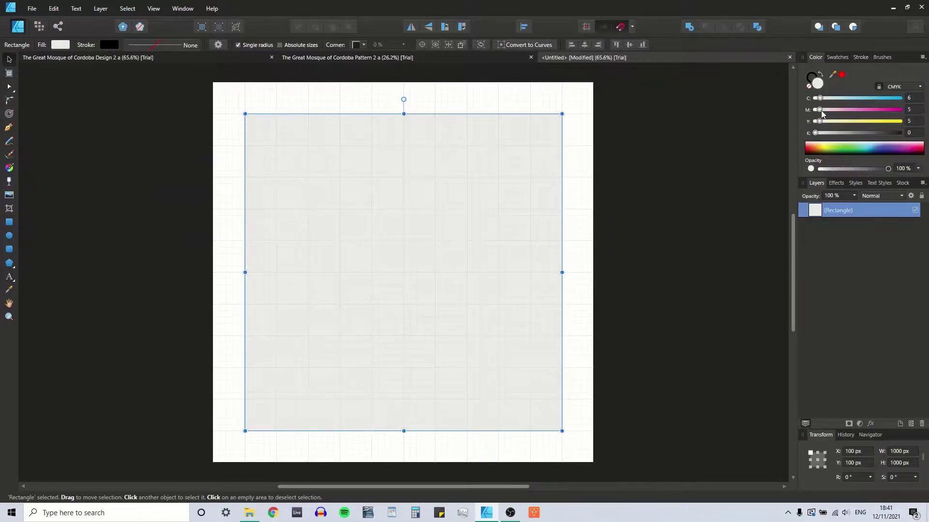
click(809, 86)
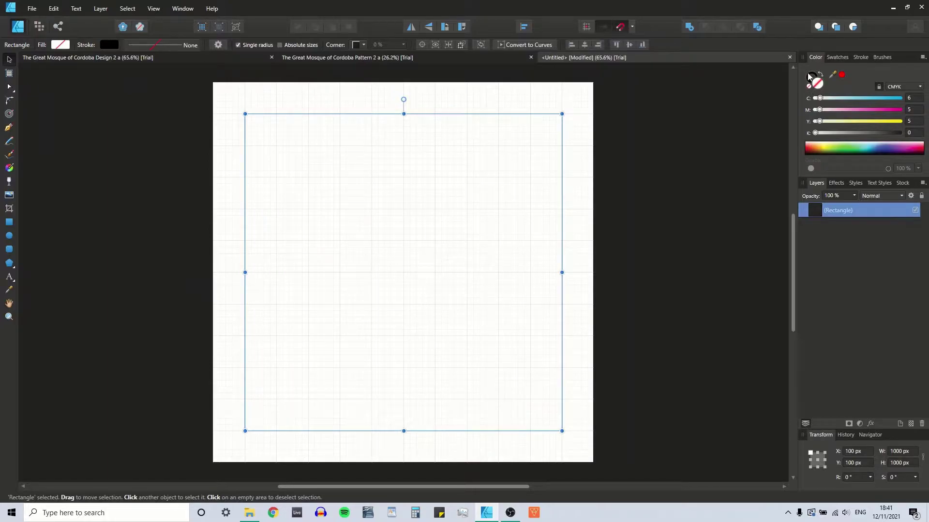
click(809, 79)
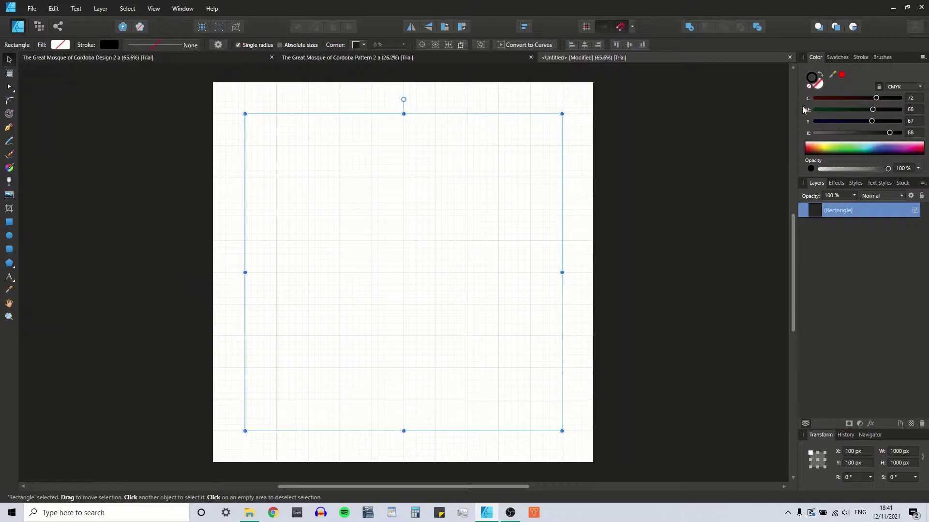
click(861, 57)
click(901, 87)
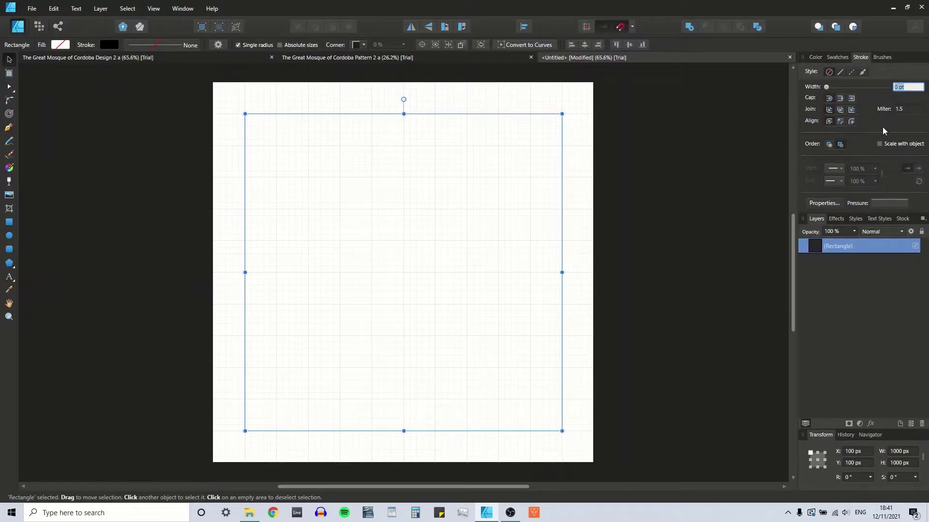
text(1)
key(Return)
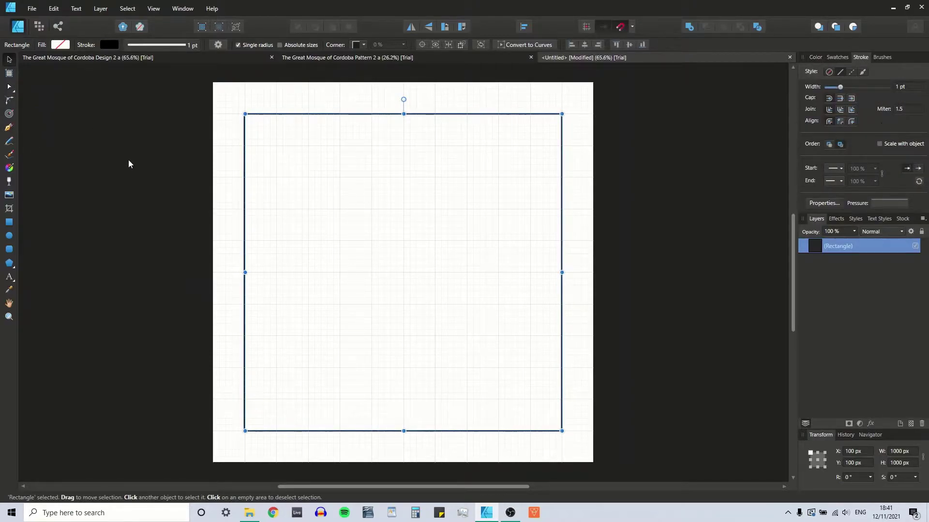
click(128, 155)
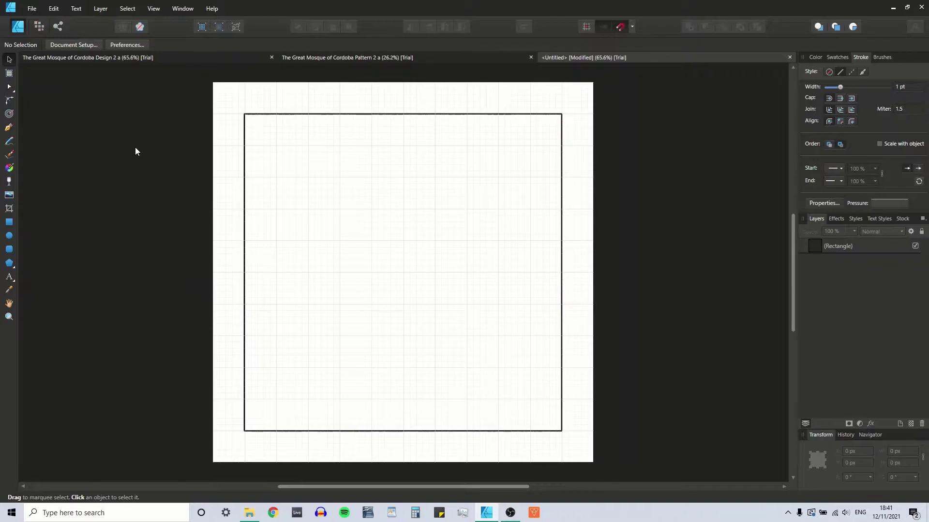
Step: Draw a 1000 × 1000 px circle inscribed in the square, touching all four sides
click(9, 236)
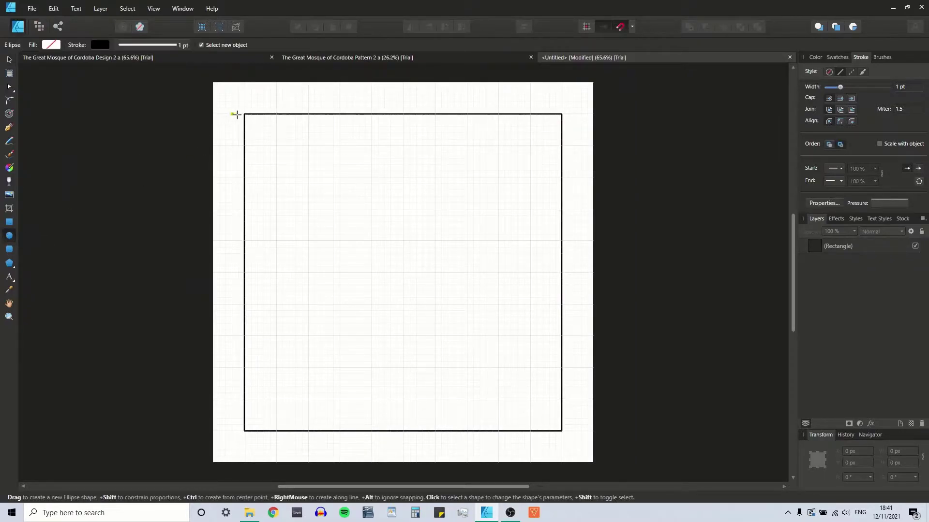
drag(244, 114, 559, 431)
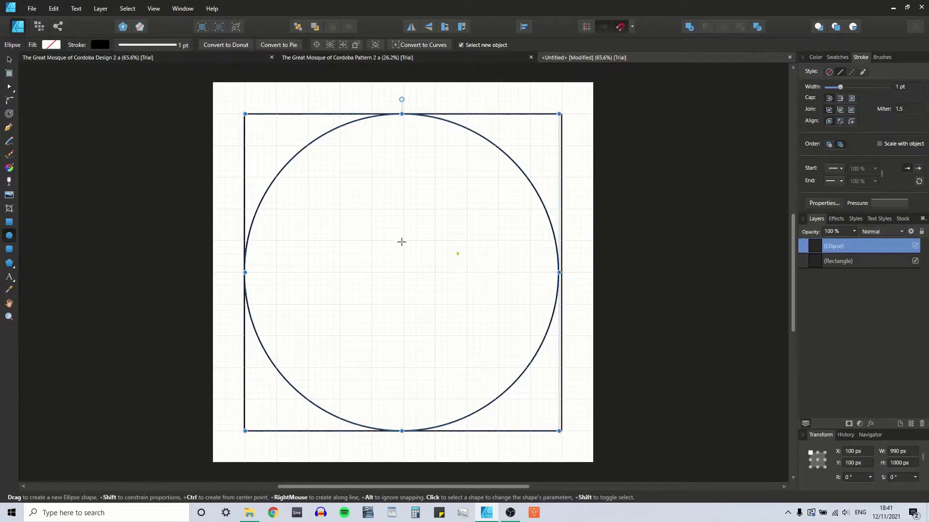
click(9, 59)
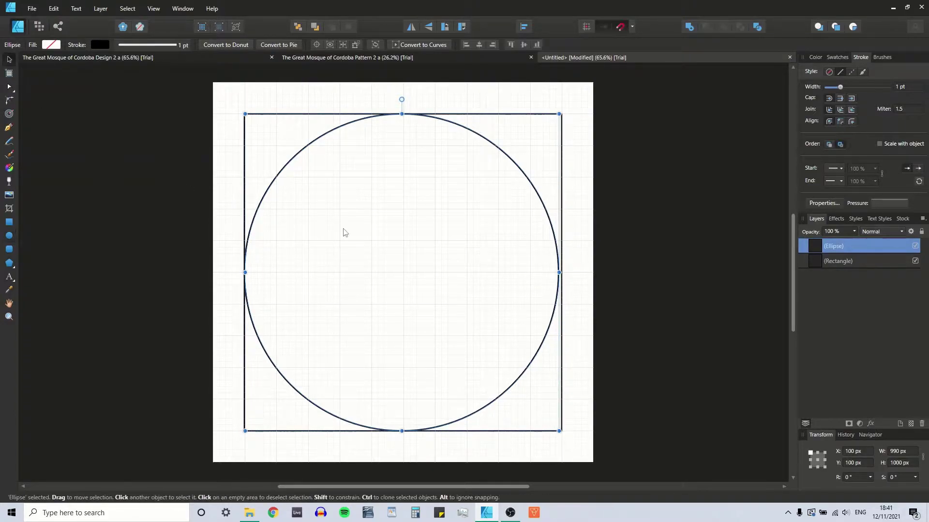
drag(559, 272, 564, 272)
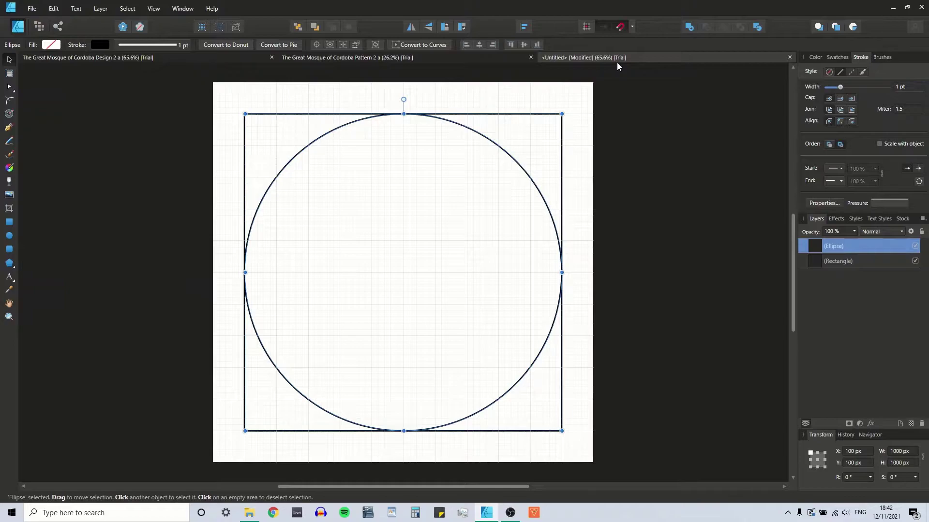
click(651, 163)
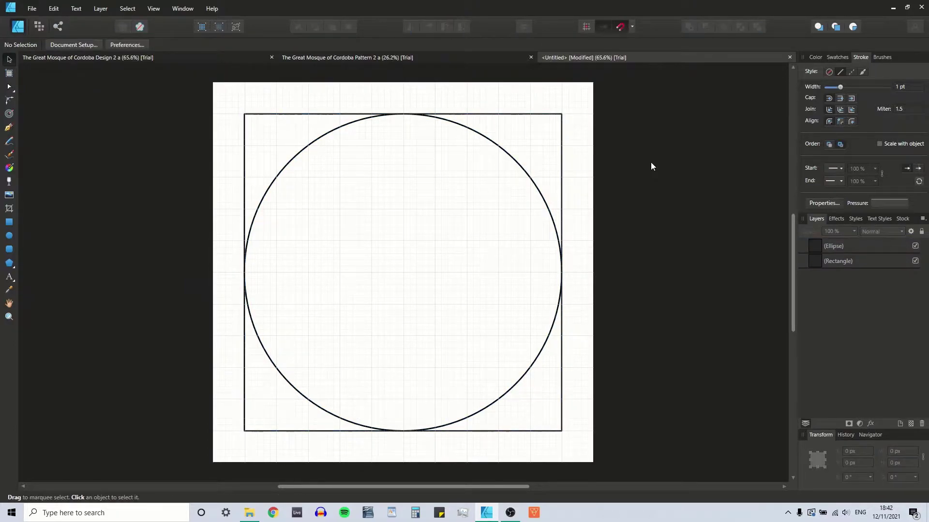
Step: Set the transform reference point to the centre and compare the centre coordinates of the circle and the square
click(514, 166)
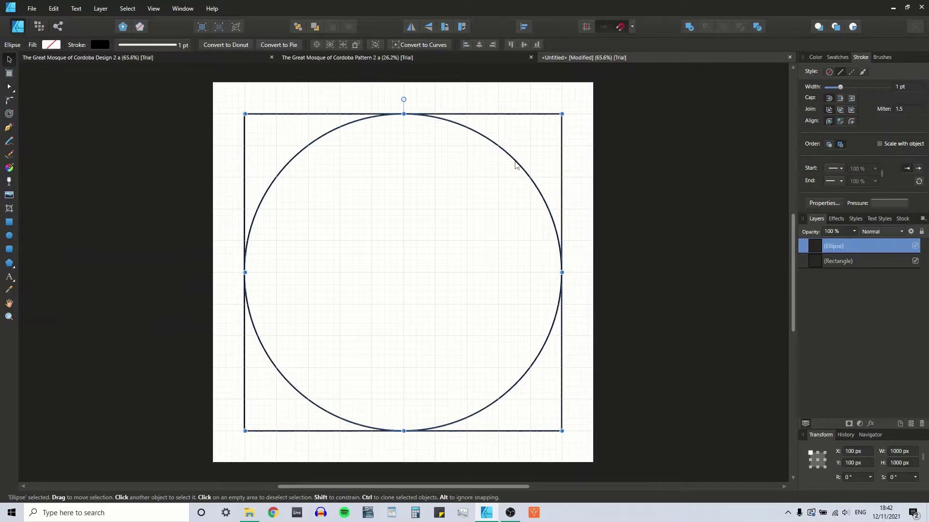
click(817, 460)
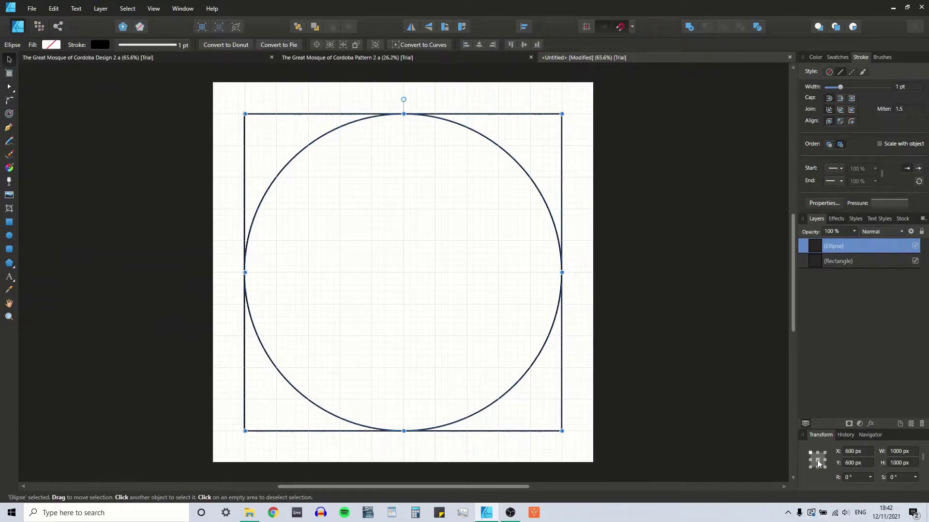
click(561, 147)
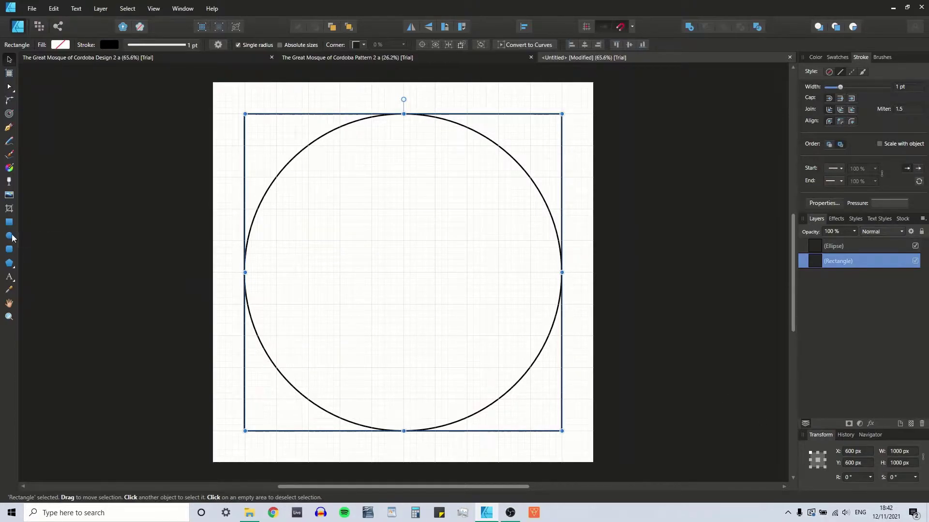
Step: Draw two diagonal lines with the Pen tool connecting the opposite corners of the page
click(10, 128)
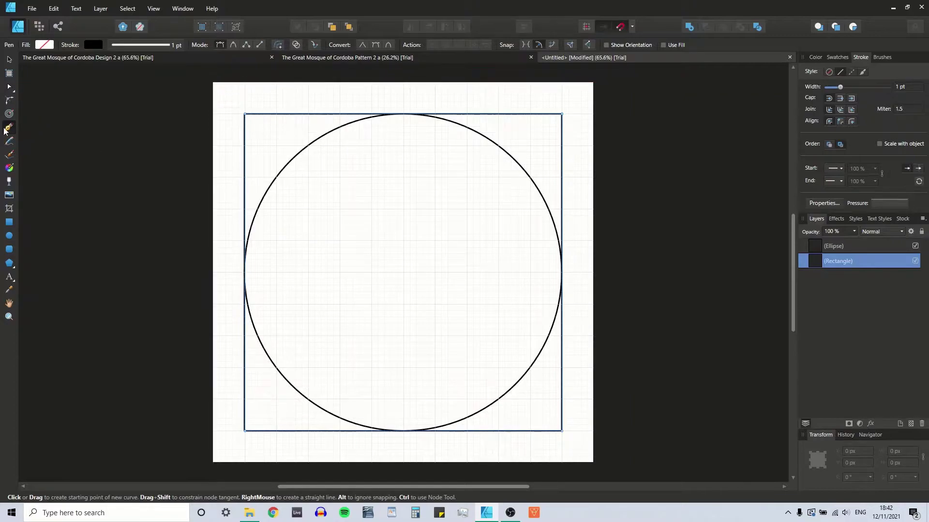
click(213, 83)
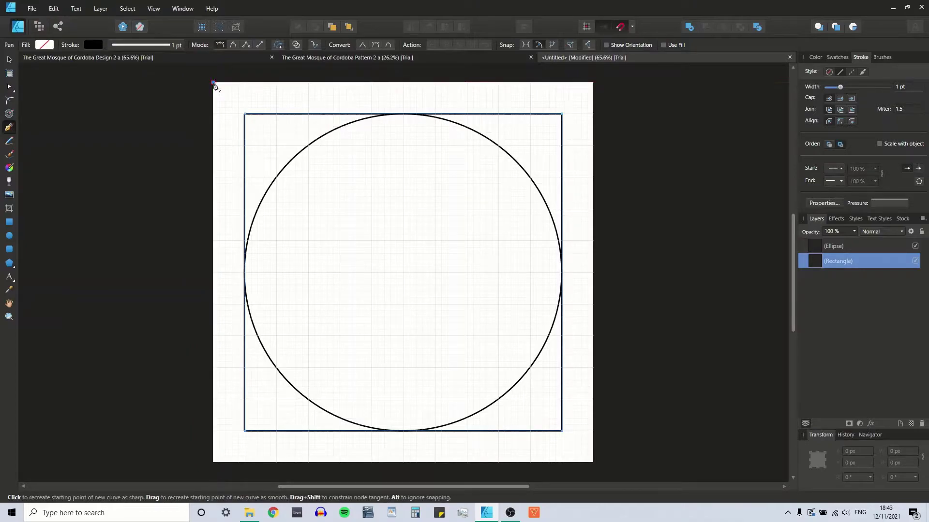
click(594, 463)
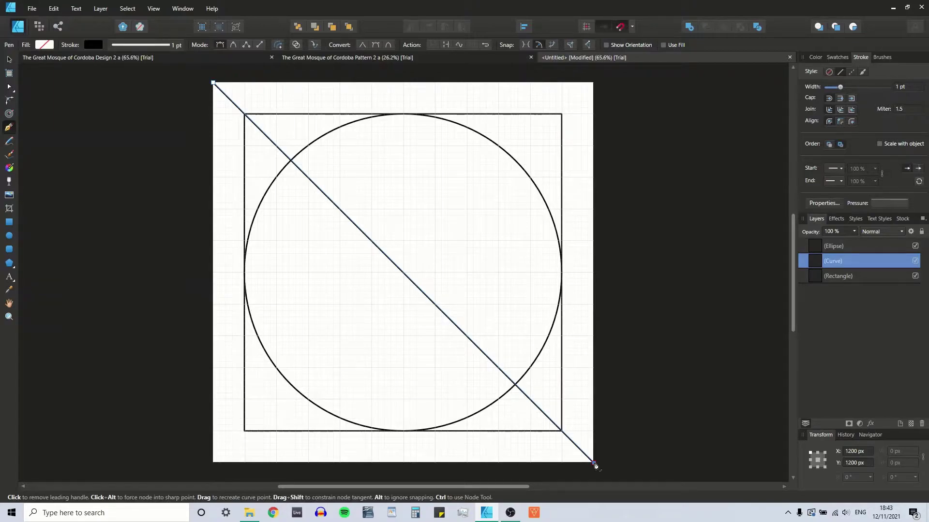
key(Escape)
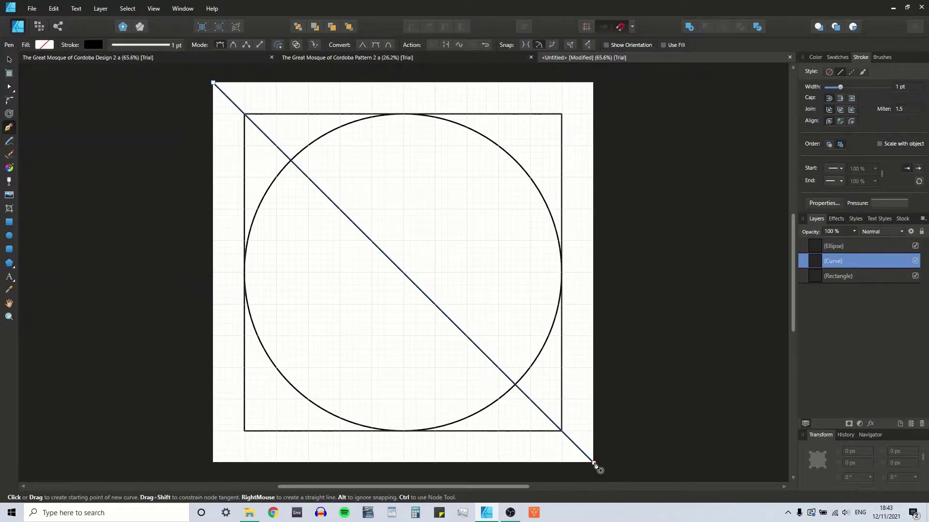
click(594, 83)
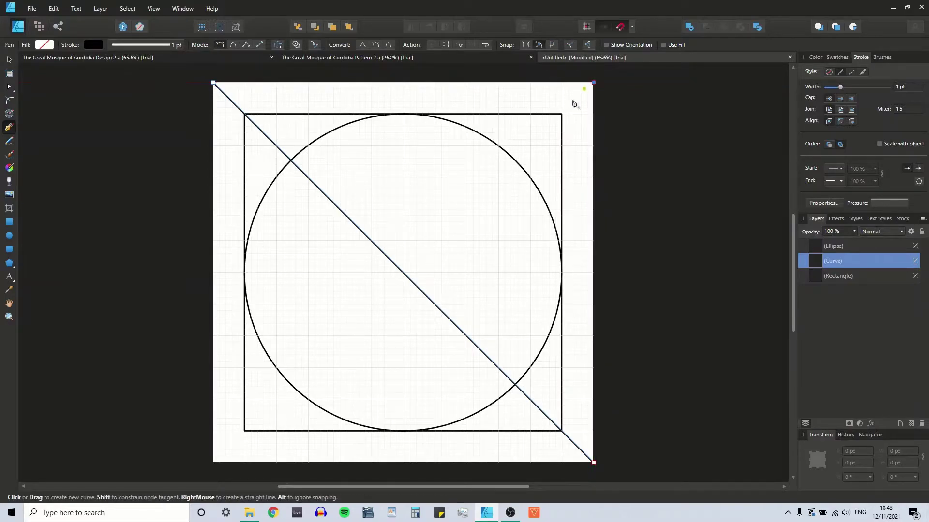
click(214, 463)
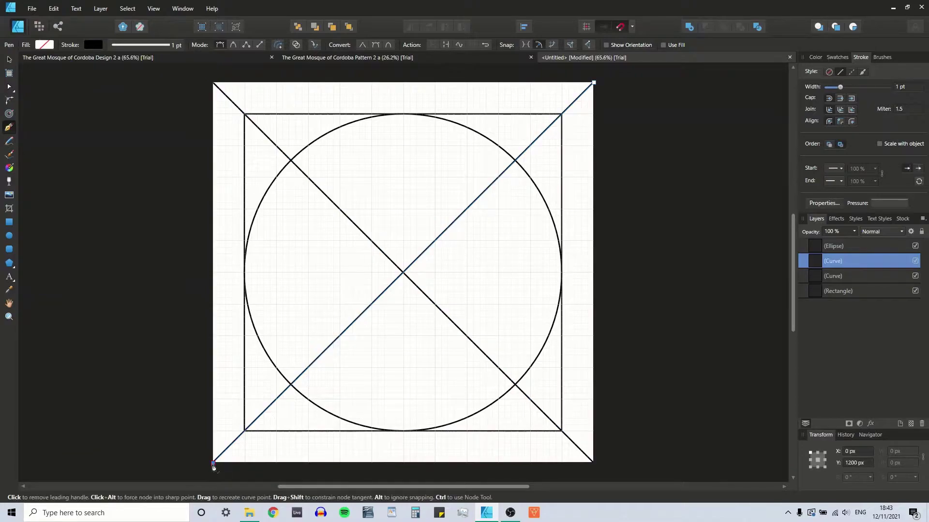
key(Escape)
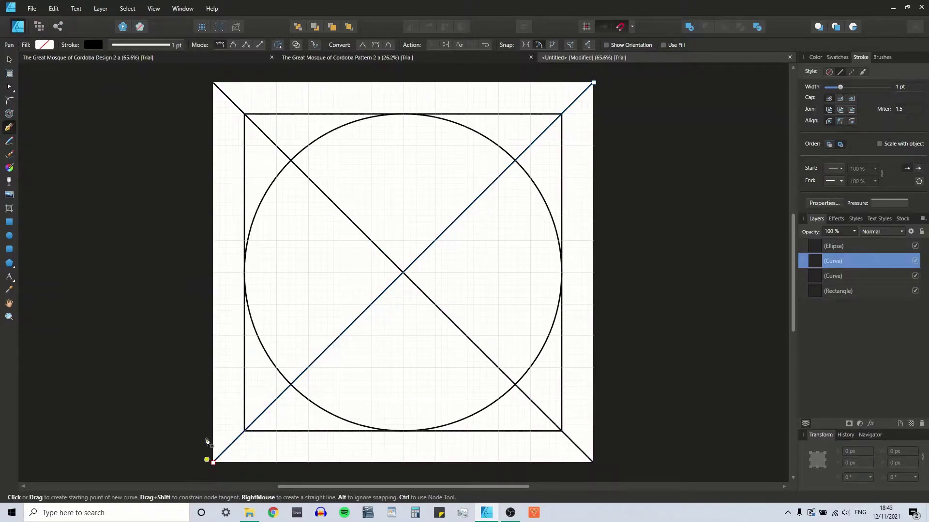
Step: Draw a horizontal and a vertical line through the page centre, each running from edge to edge
click(214, 273)
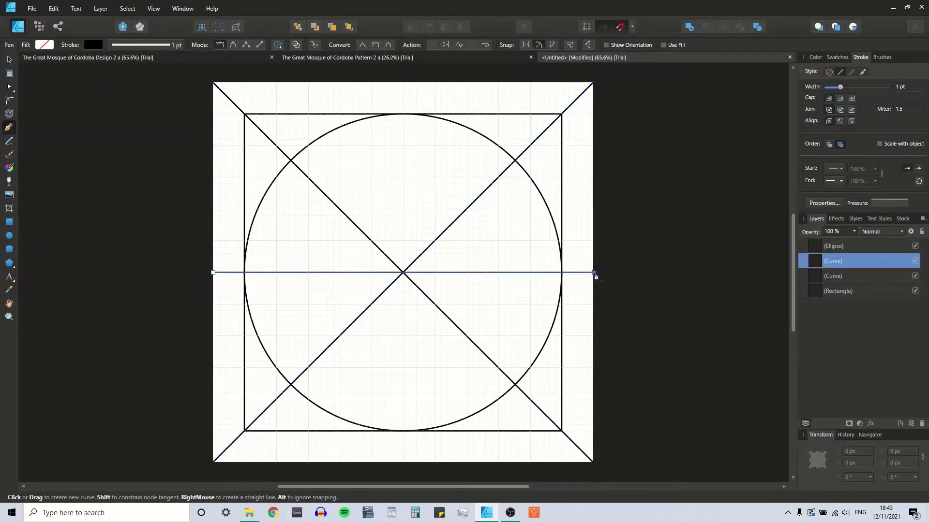
click(595, 273)
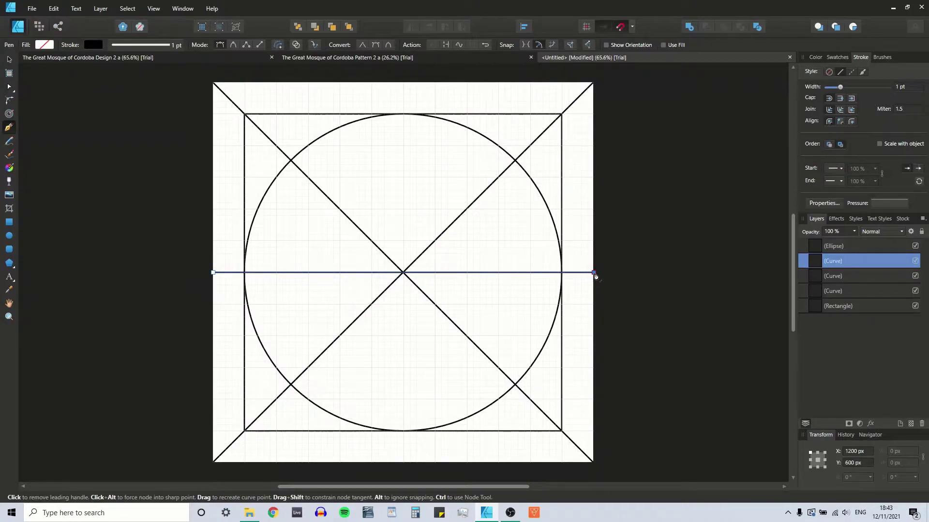
key(Escape)
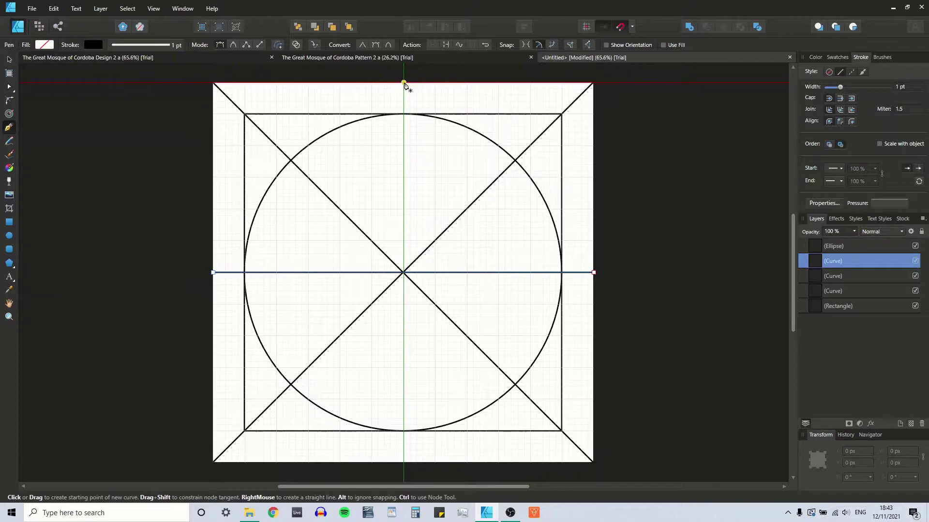
click(403, 83)
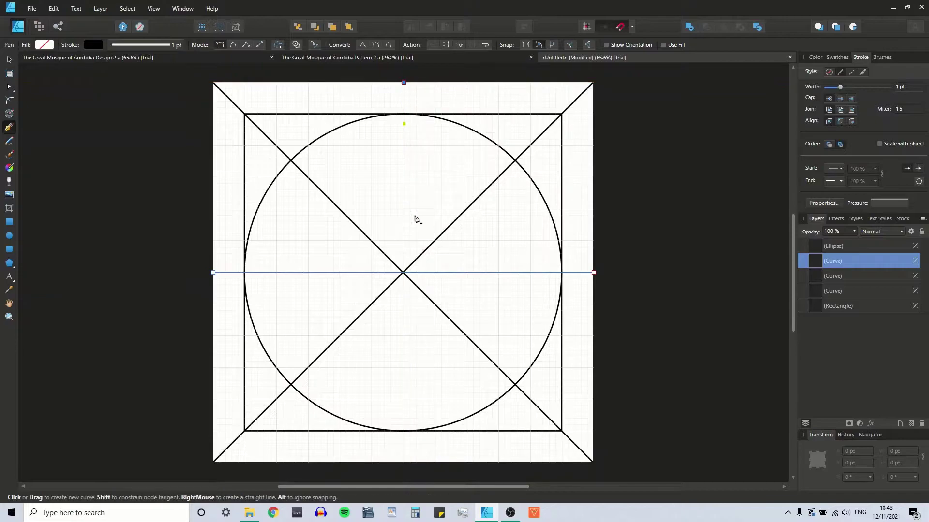
click(403, 463)
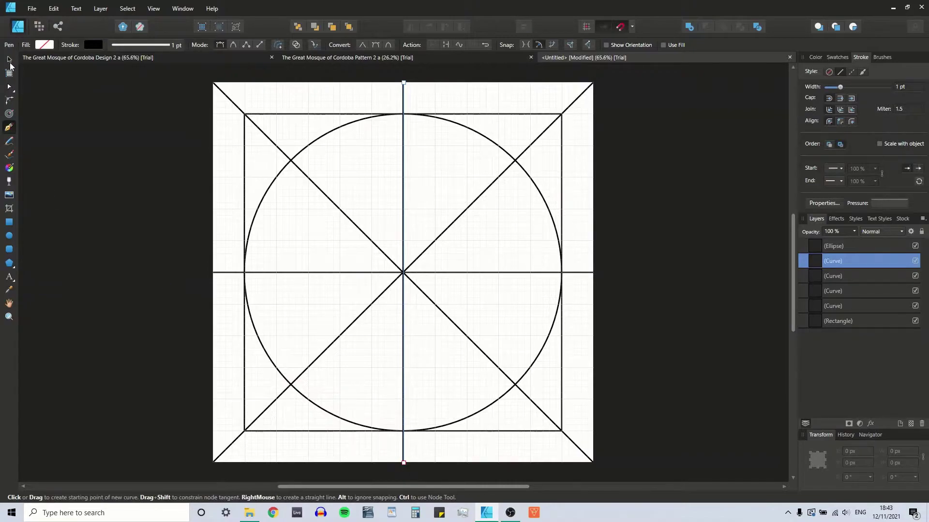
Step: Check the centre coordinates of the horizontal, vertical and both diagonal construction lines one after another
click(8, 59)
click(299, 273)
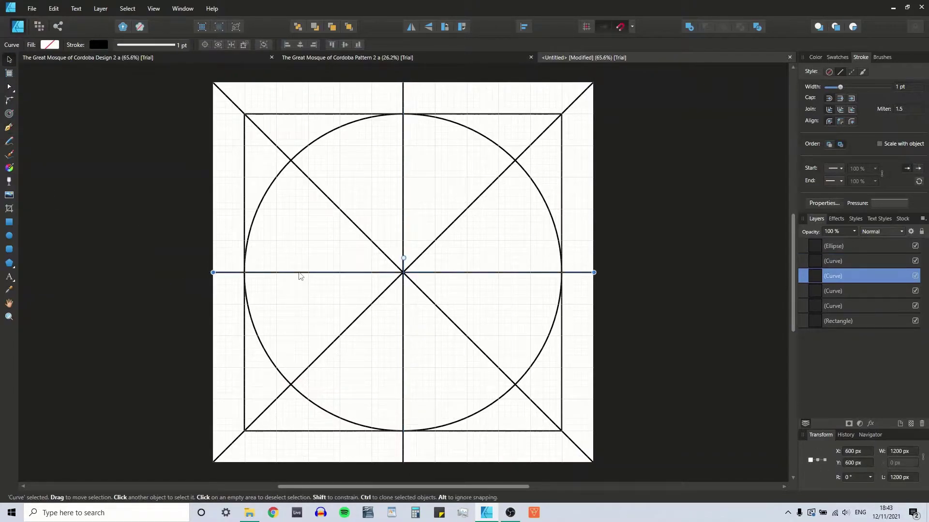
click(403, 184)
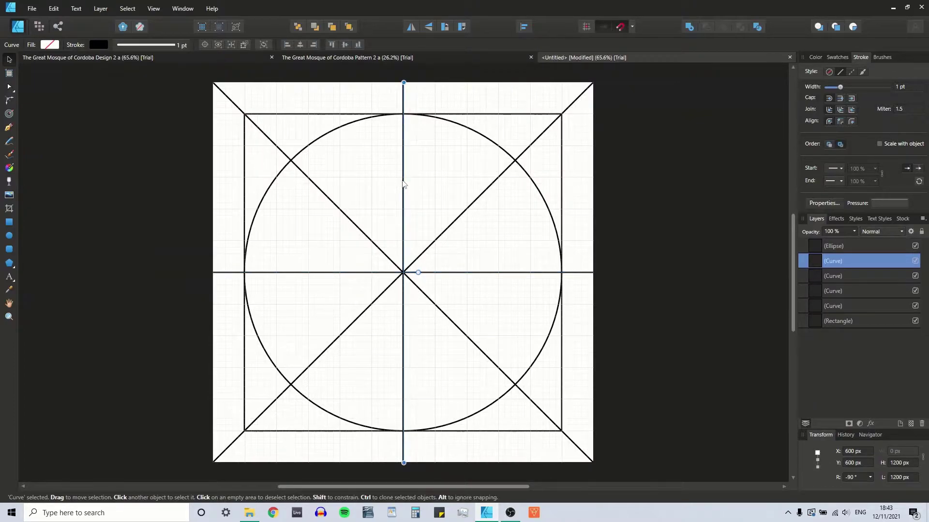
click(470, 207)
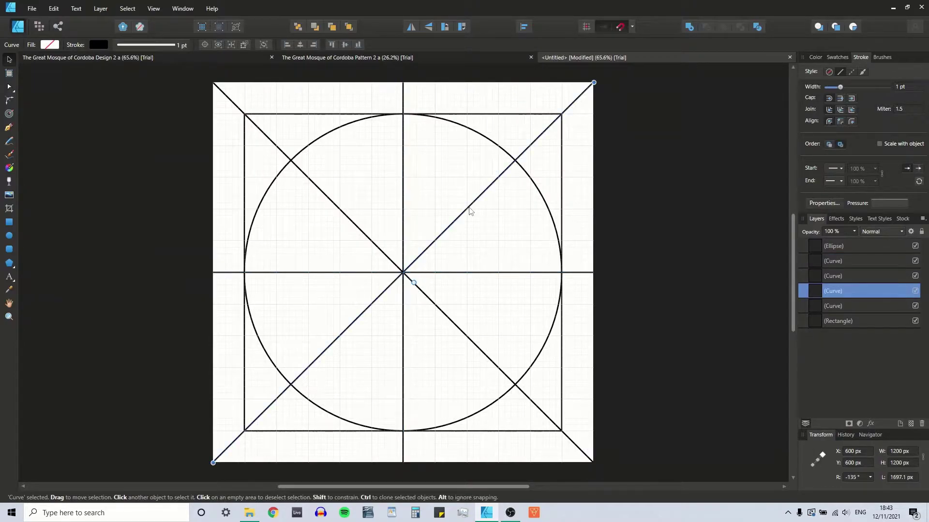
click(475, 345)
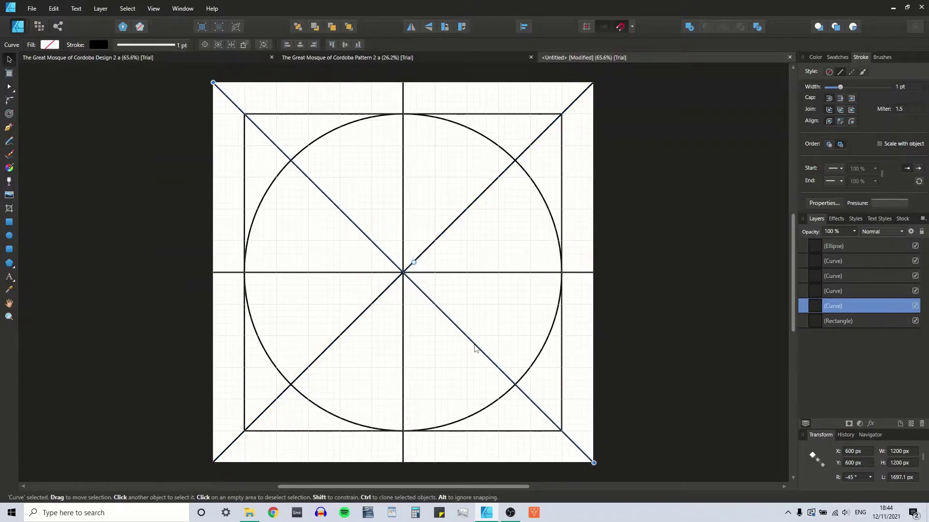
click(292, 224)
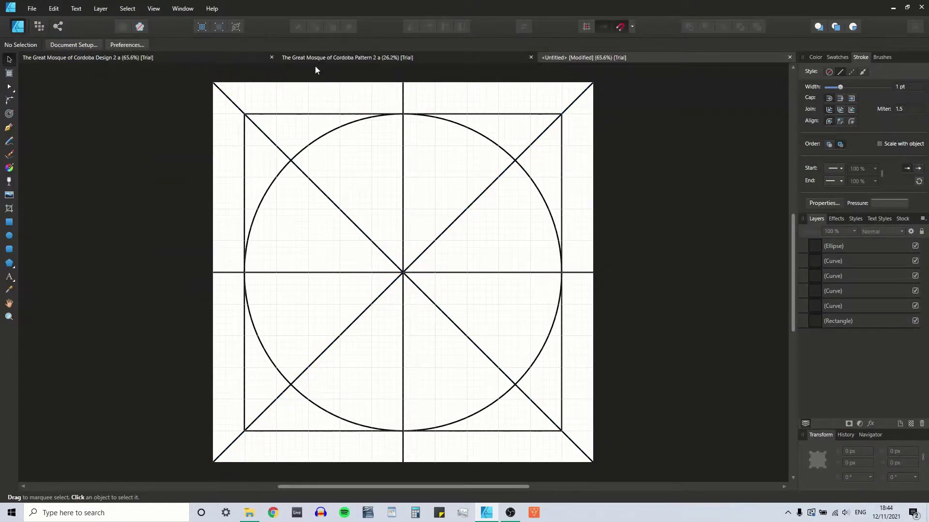
Step: Turn off snapping to the grid and hide the grid on the page
click(631, 27)
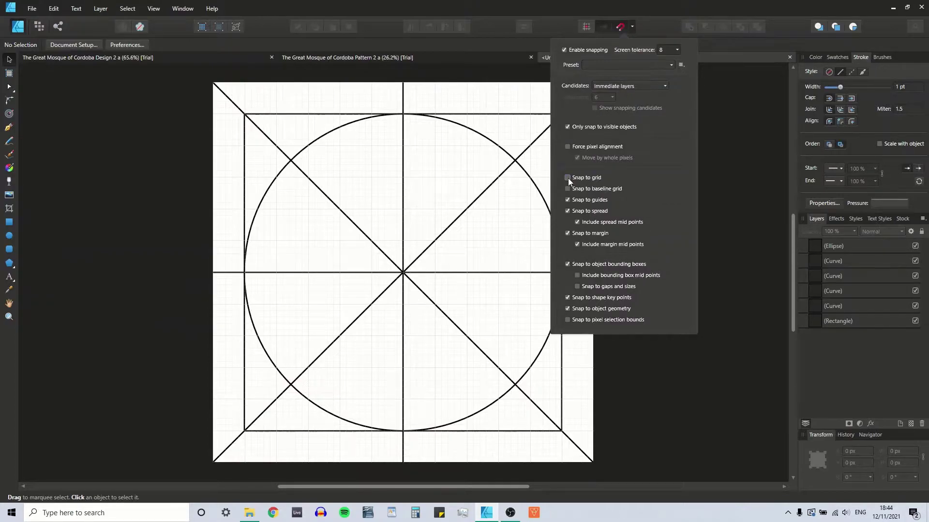
click(154, 11)
click(152, 10)
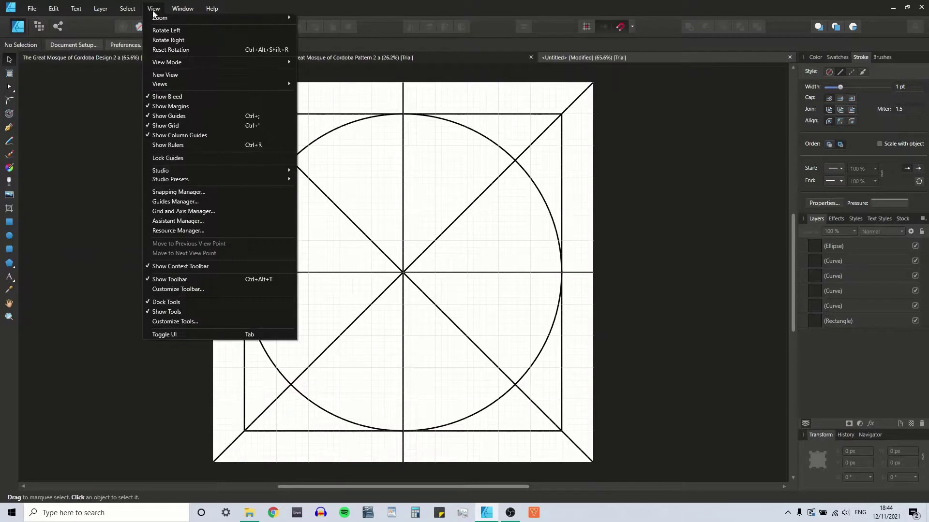
click(164, 125)
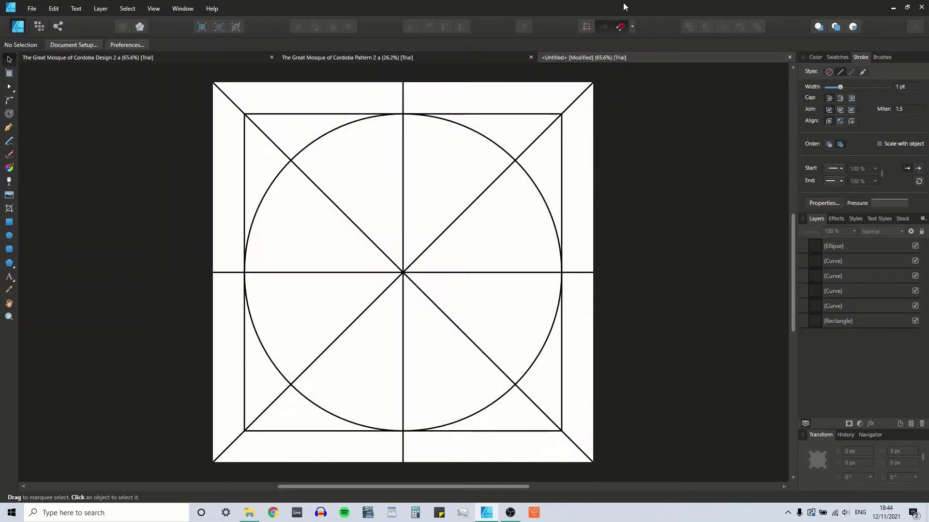
click(631, 26)
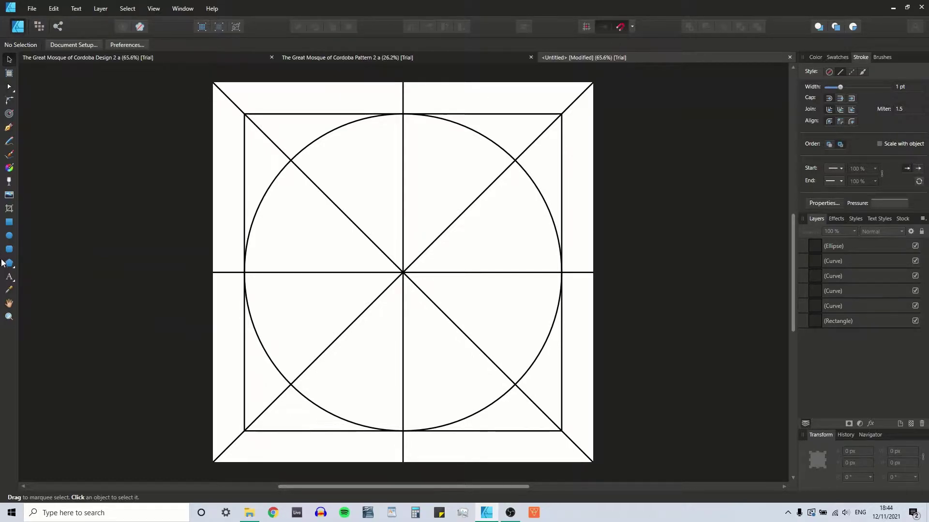
Step: Draw a line from the circle's rightmost point to its upper-left diagonal intersection and extend both ends to the page edges
click(9, 128)
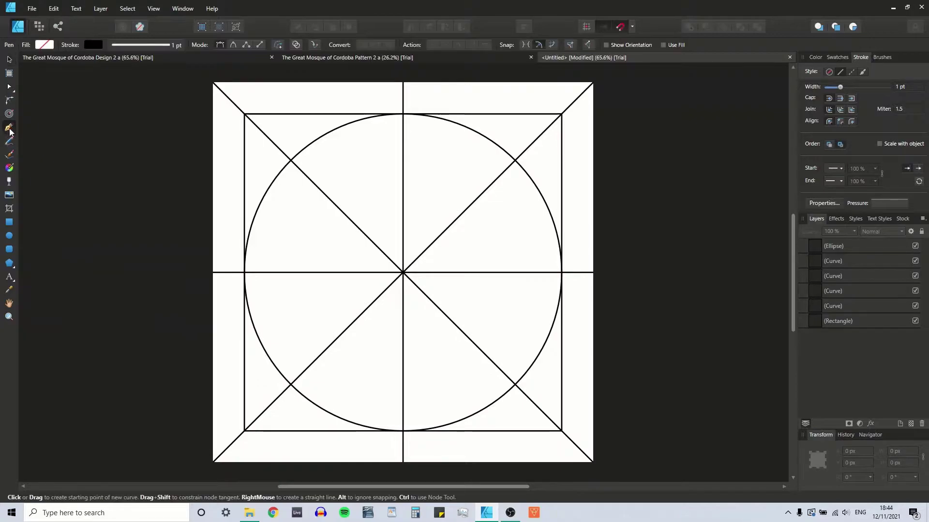
click(562, 273)
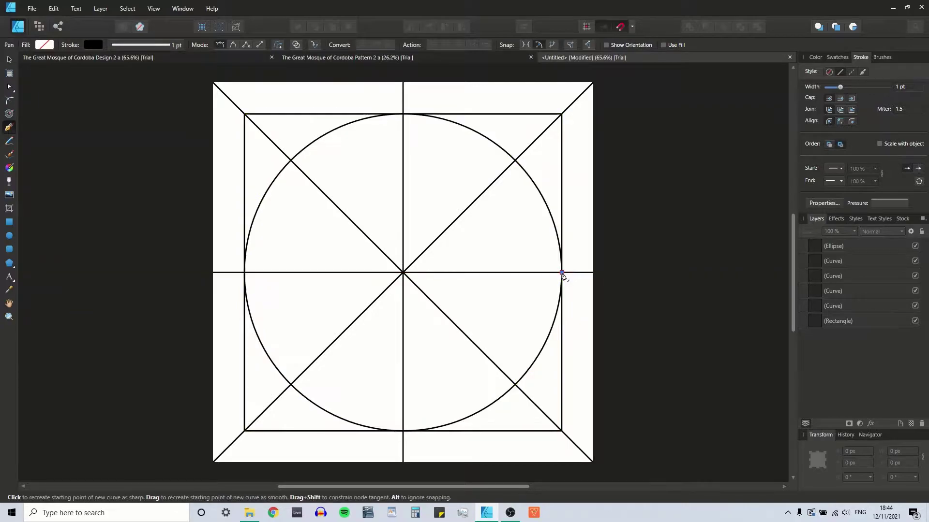
click(291, 161)
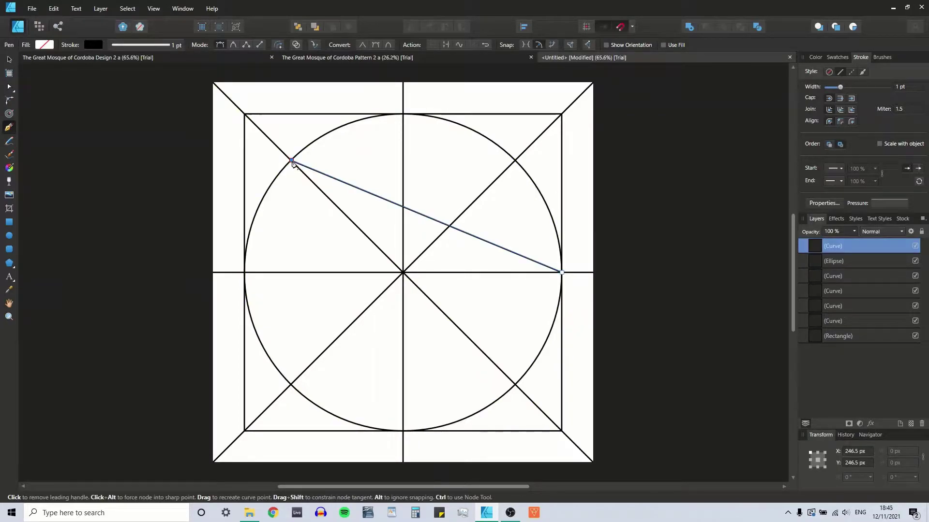
key(Escape)
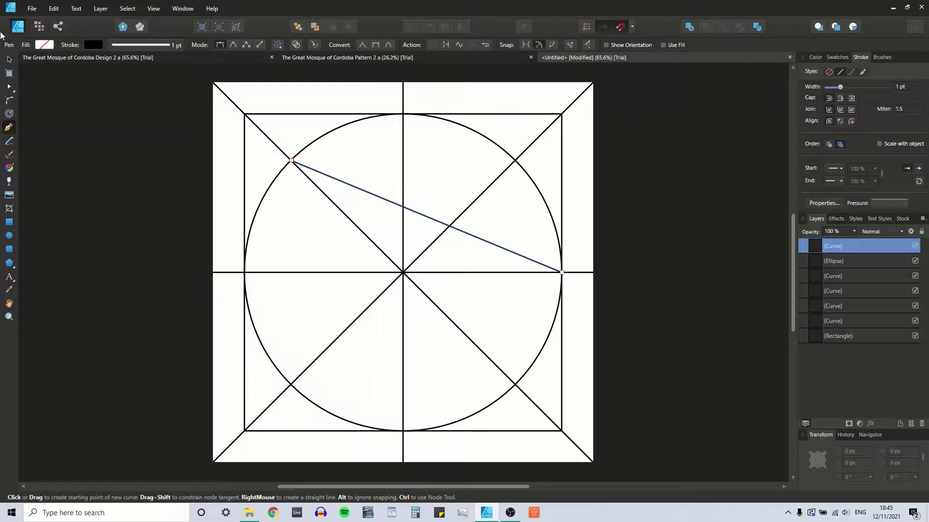
click(9, 61)
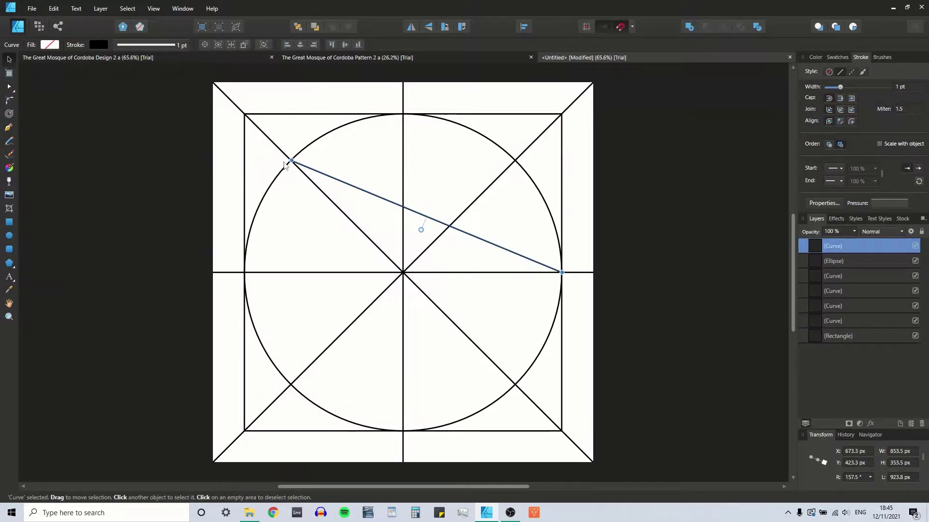
drag(292, 160, 209, 144)
drag(561, 272, 596, 288)
drag(595, 288, 596, 288)
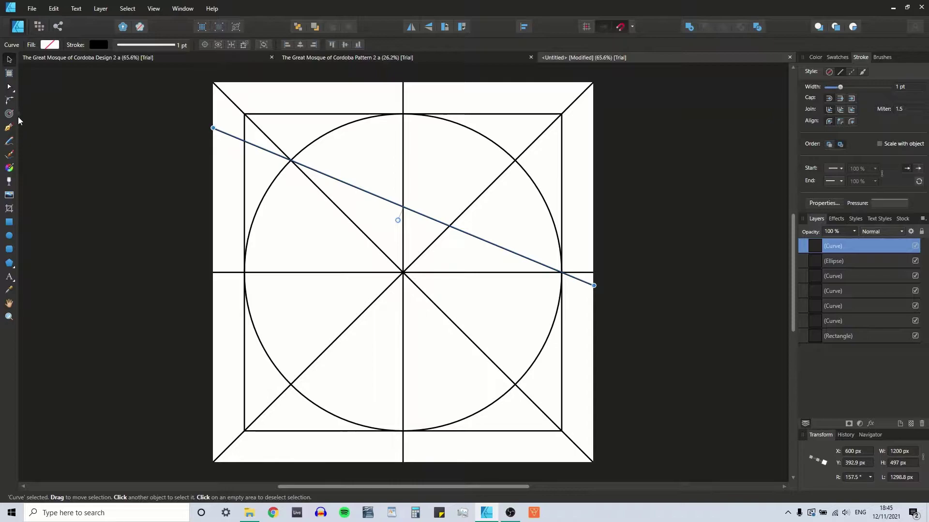
Step: Draw a line with the Pen tool from the circle's rightmost point to its lower-left intersection with the diagonal
click(9, 129)
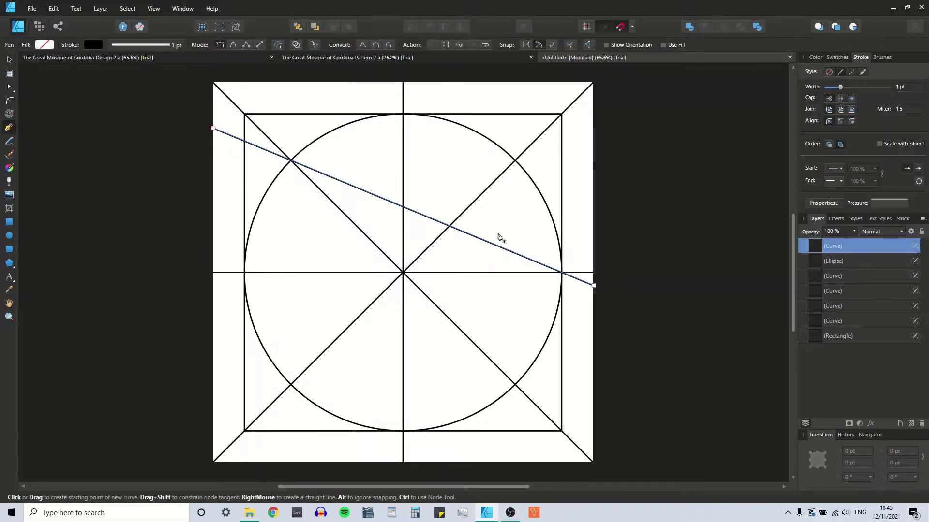
click(562, 273)
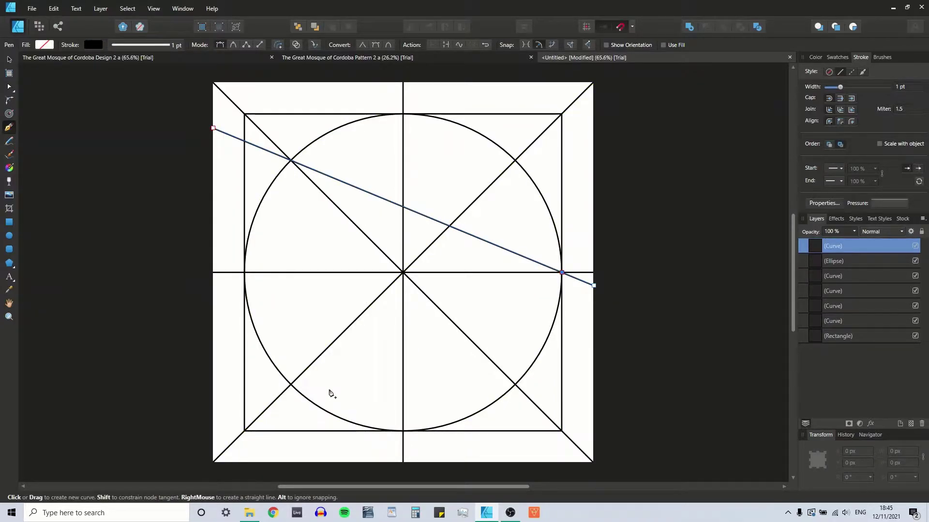
key(Escape)
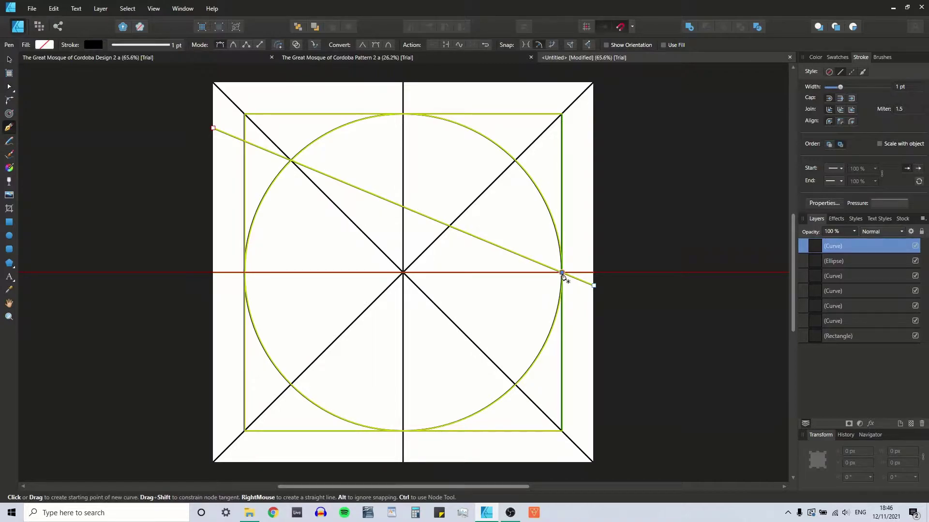
click(292, 385)
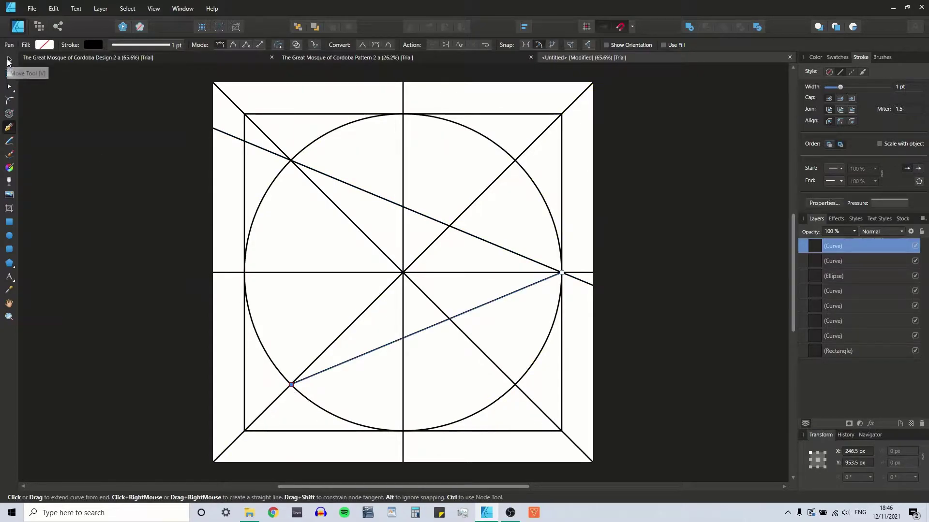
Step: Extend both ends of the lower slanted line along its direction to the left and right page edges, and deselect it
click(9, 59)
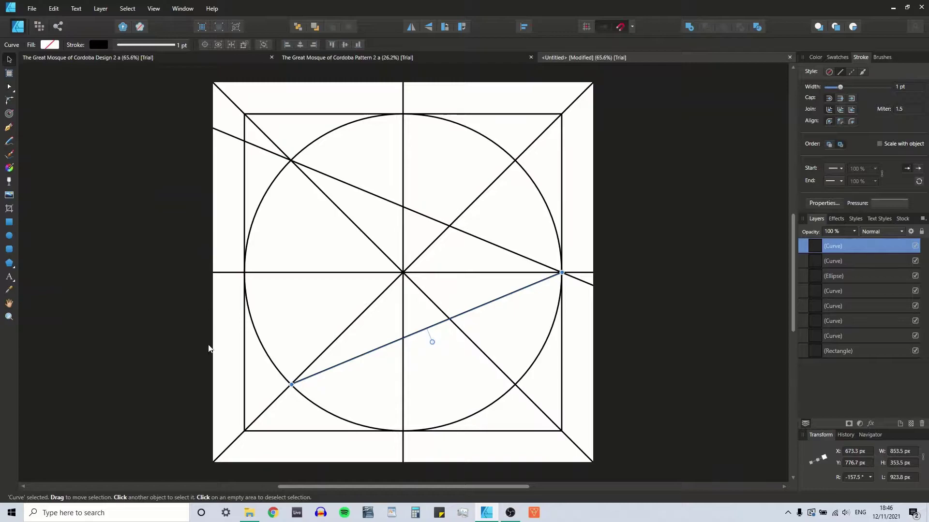
click(304, 345)
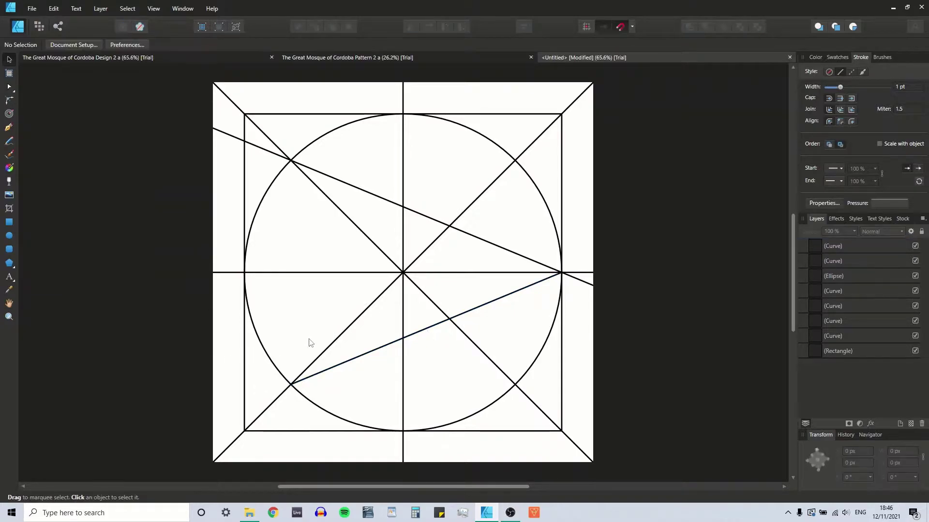
click(364, 360)
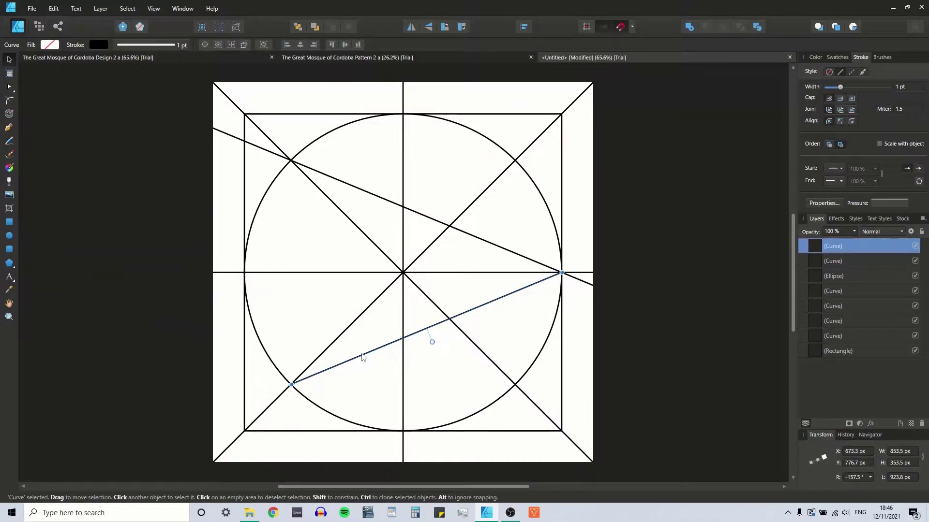
click(363, 360)
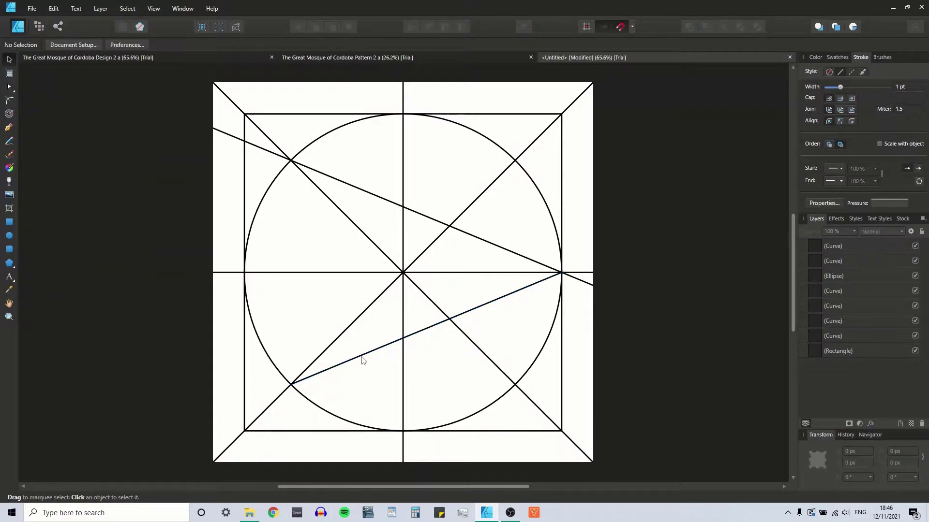
click(363, 360)
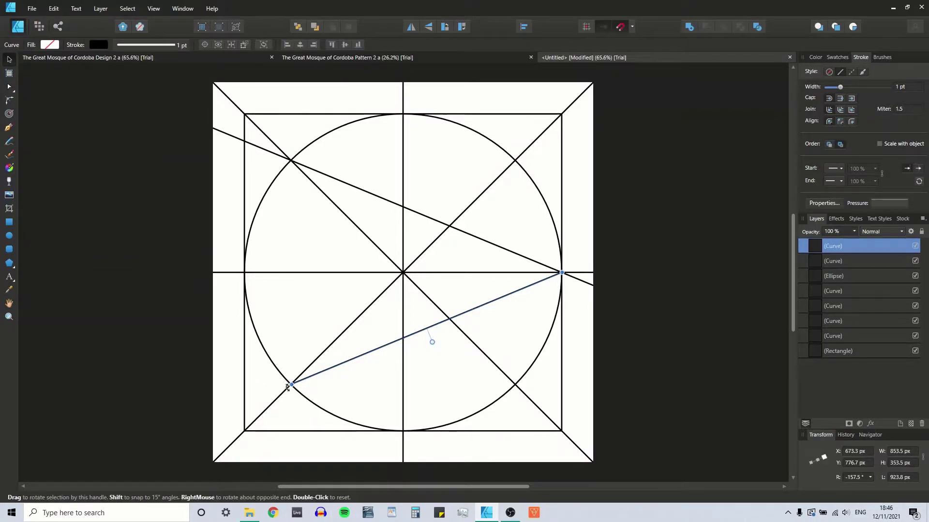
drag(289, 387, 213, 417)
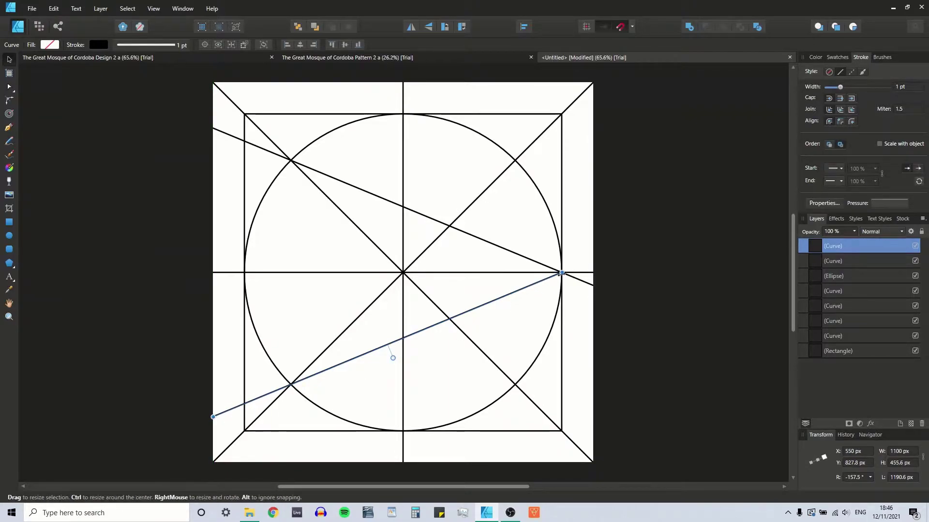
drag(561, 274, 589, 247)
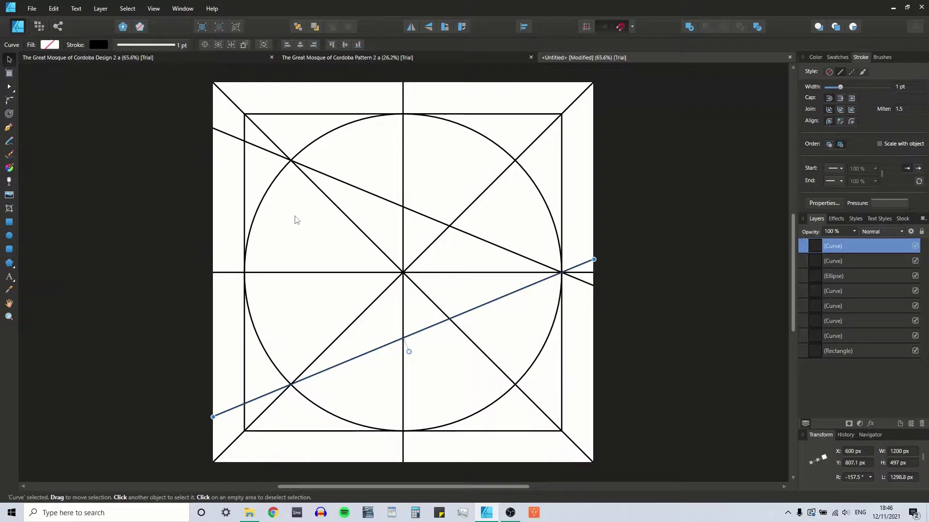
key(ctrl+d)
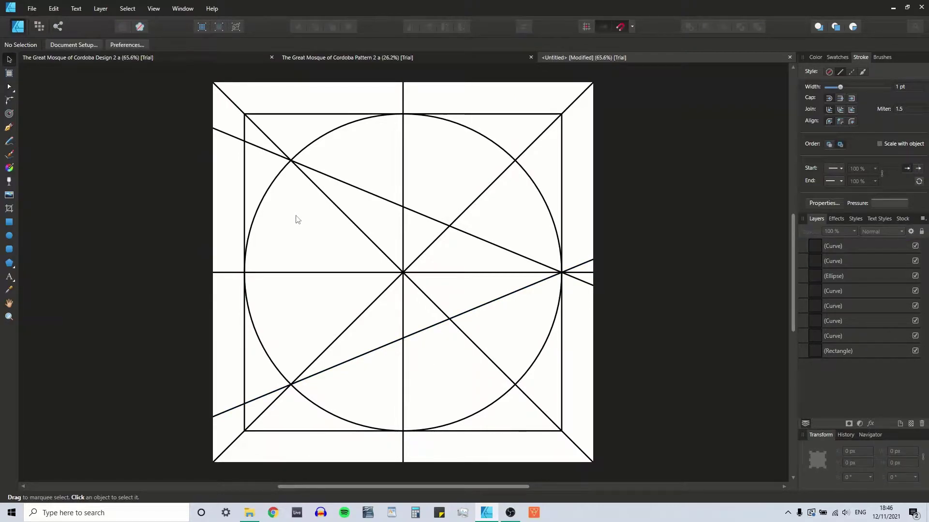
Step: Select the two slanted lines together to examine how they mirror each other across the horizontal axis
click(340, 181)
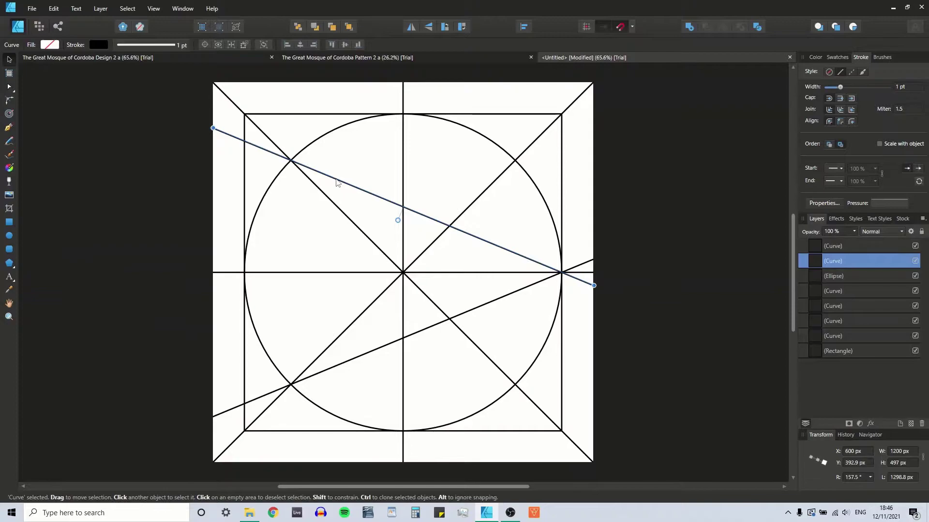
shift+click(372, 356)
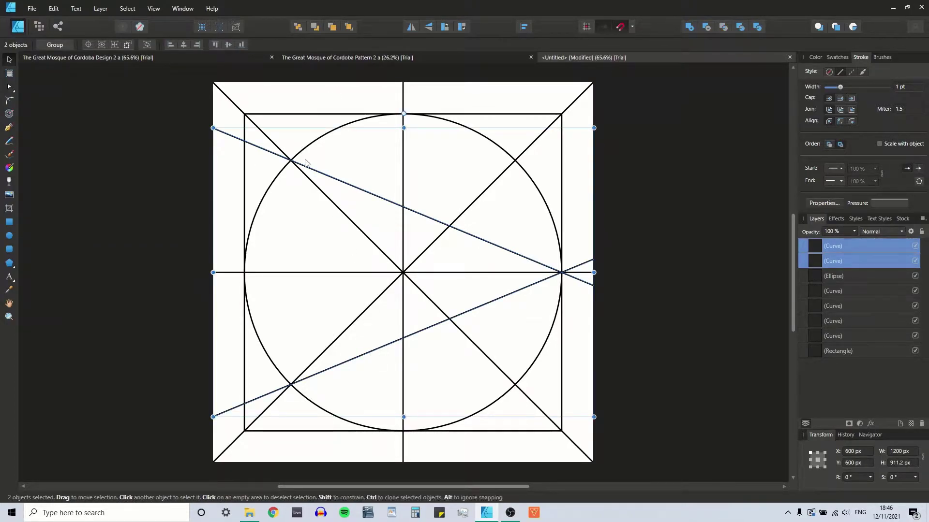
click(416, 107)
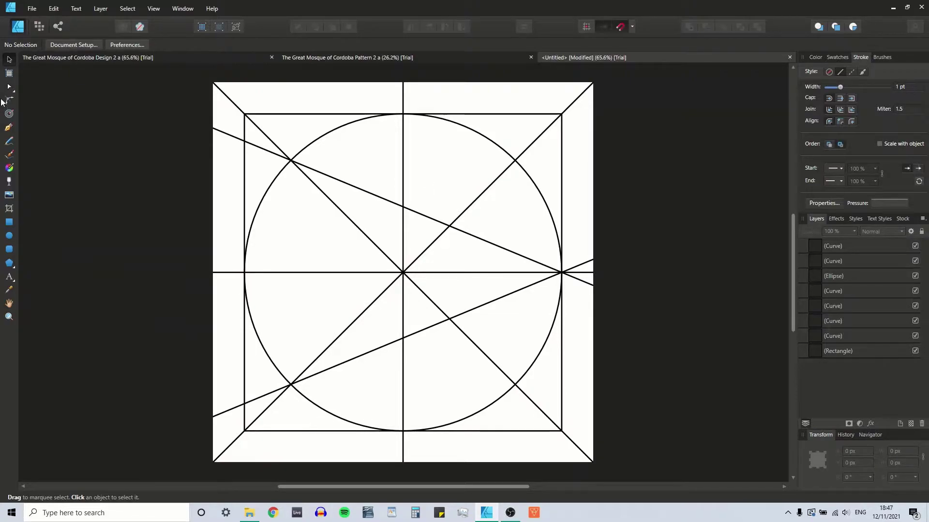
Step: Draw a line from the circle's leftmost point to its upper-right diagonal intersection and extend both ends to the page edges
click(9, 127)
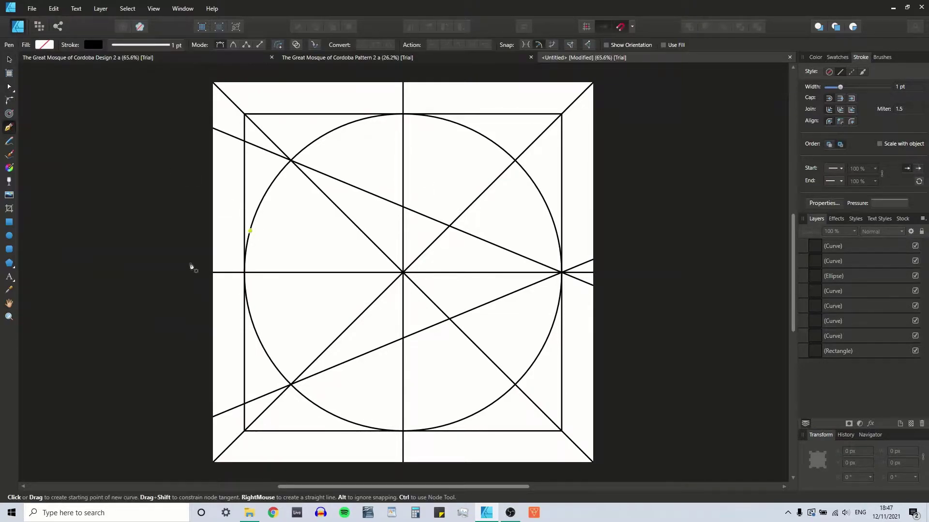
click(245, 272)
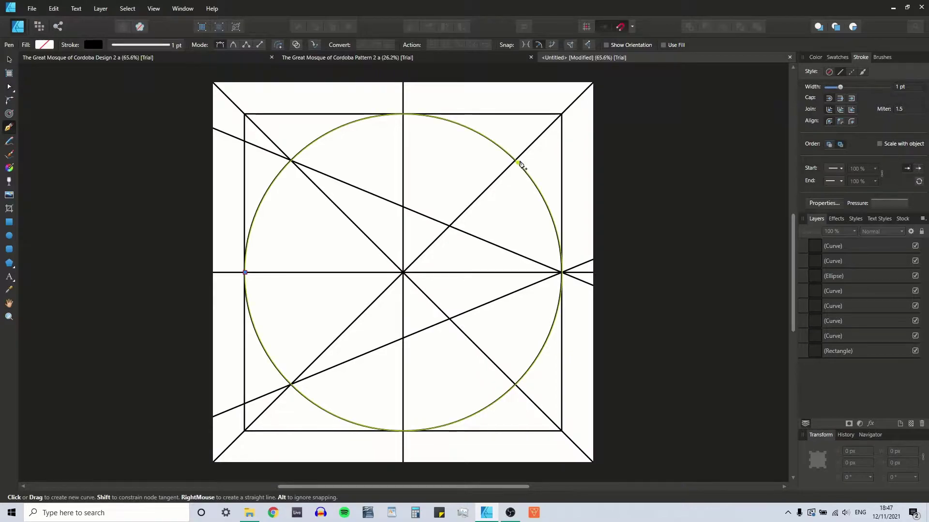
click(516, 161)
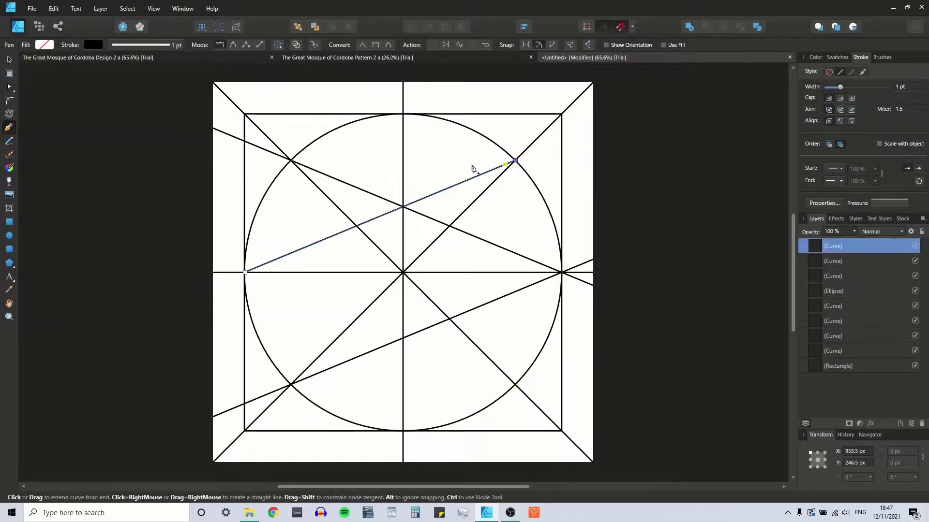
click(9, 59)
drag(245, 274, 213, 293)
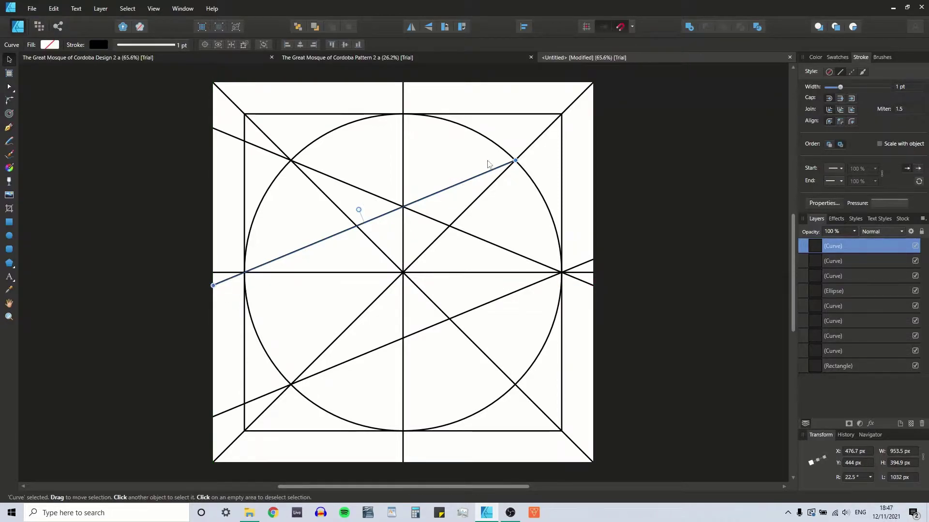
drag(516, 160, 594, 129)
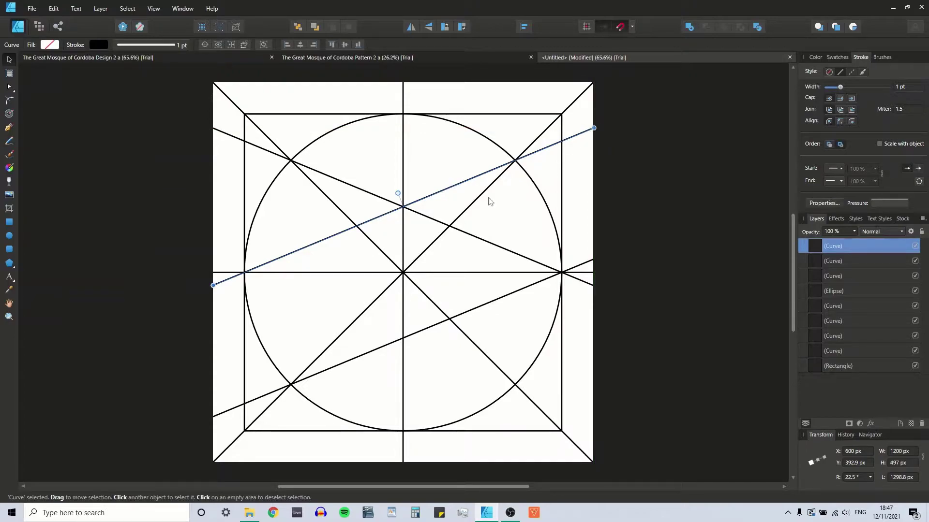
click(9, 127)
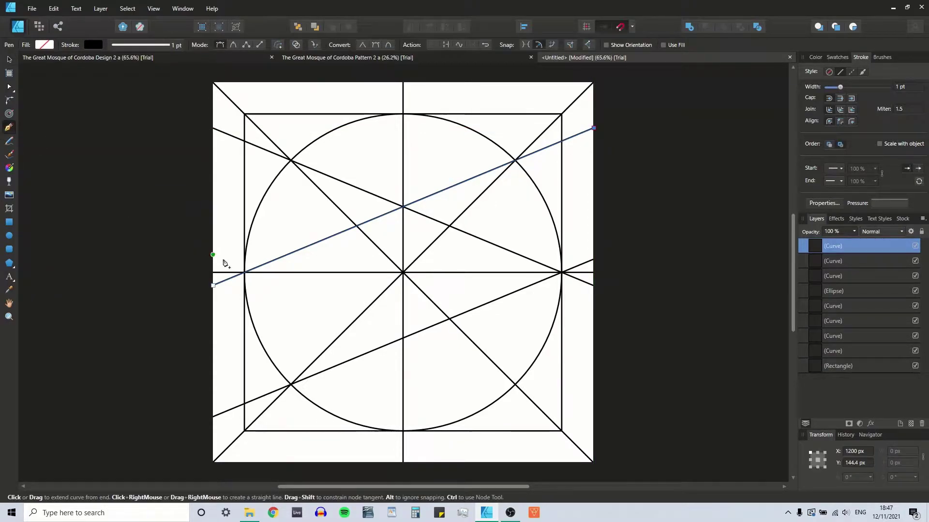
click(246, 274)
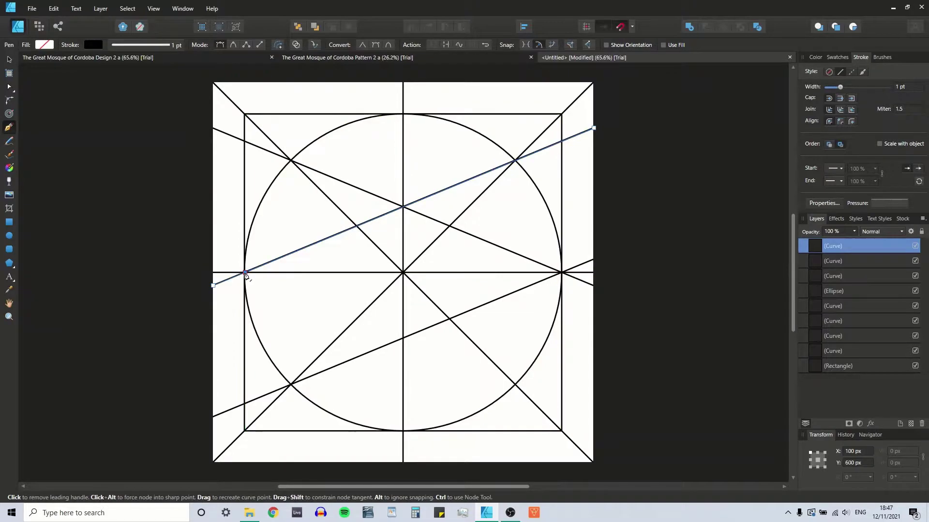
click(516, 386)
key(v)
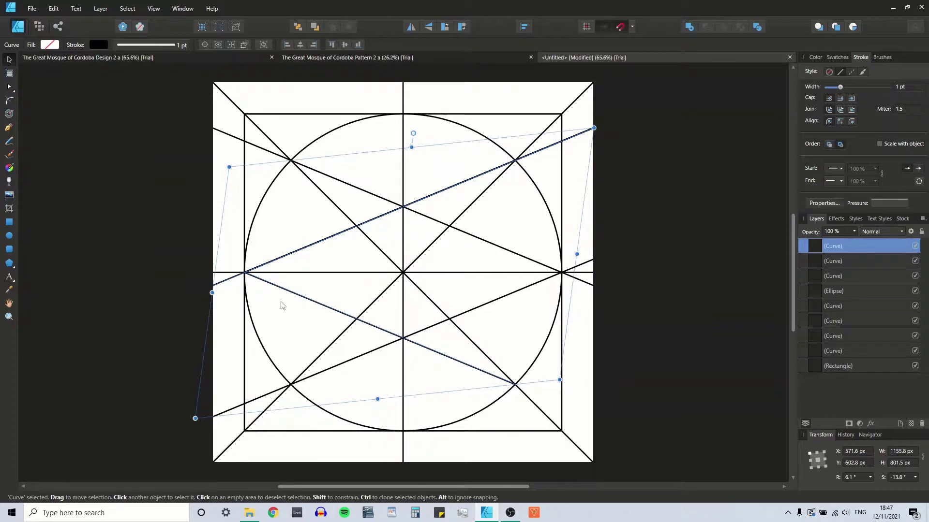
key(Delete)
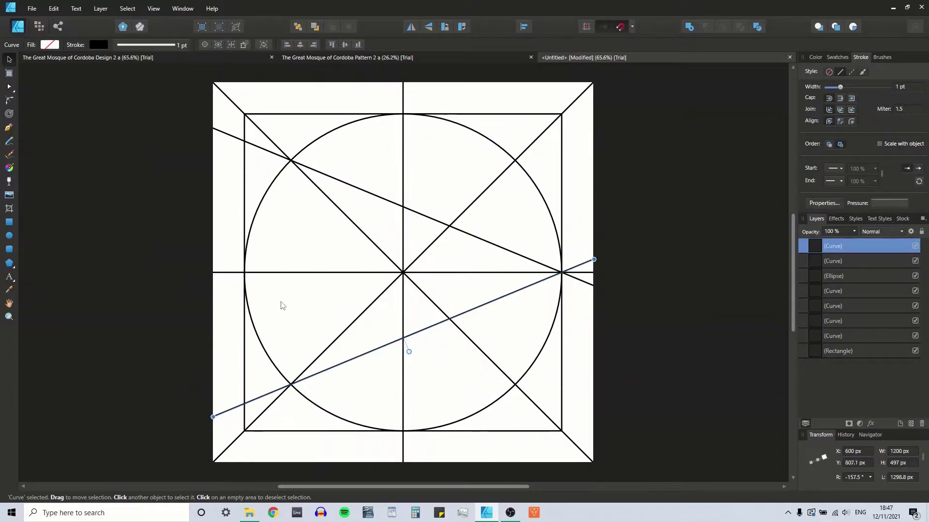
Step: Redraw the line from the circle's leftmost point to its upper-right diagonal intersection and extend both ends to the page edges
click(8, 127)
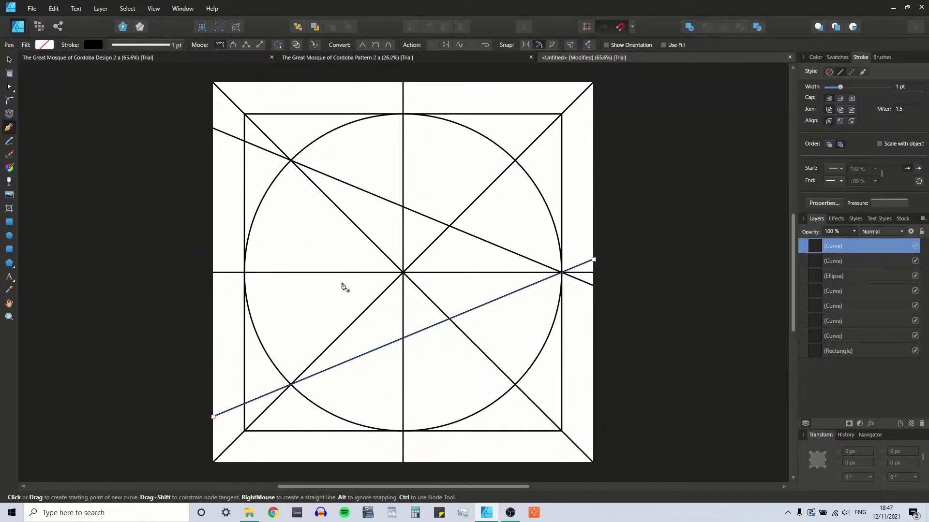
click(245, 273)
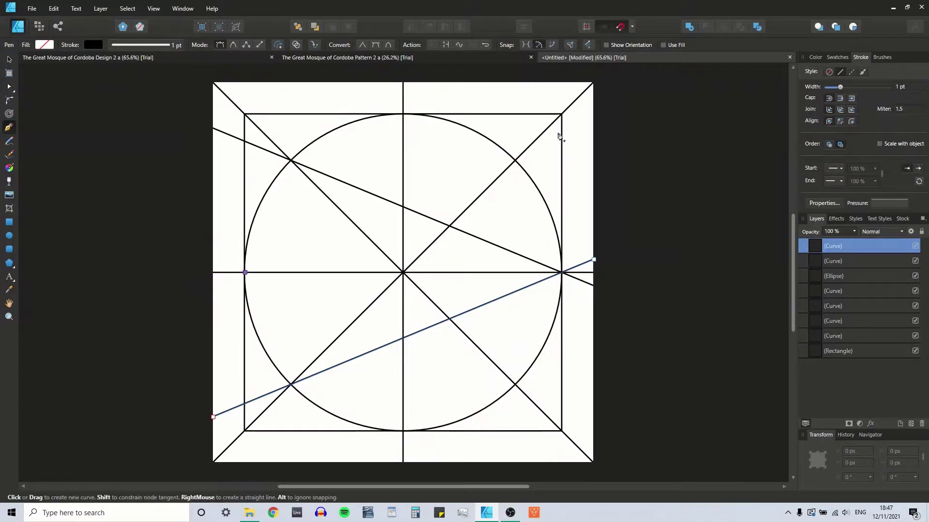
click(516, 161)
key(Escape)
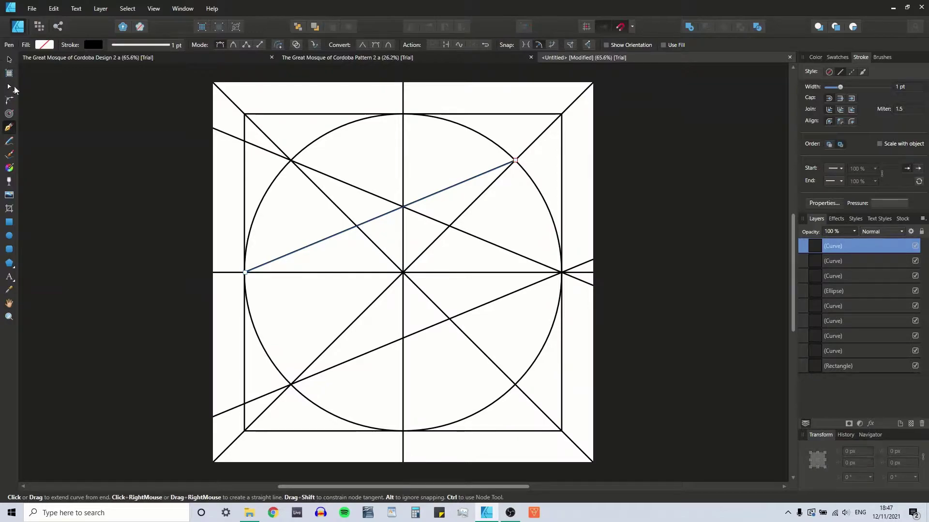
key(v)
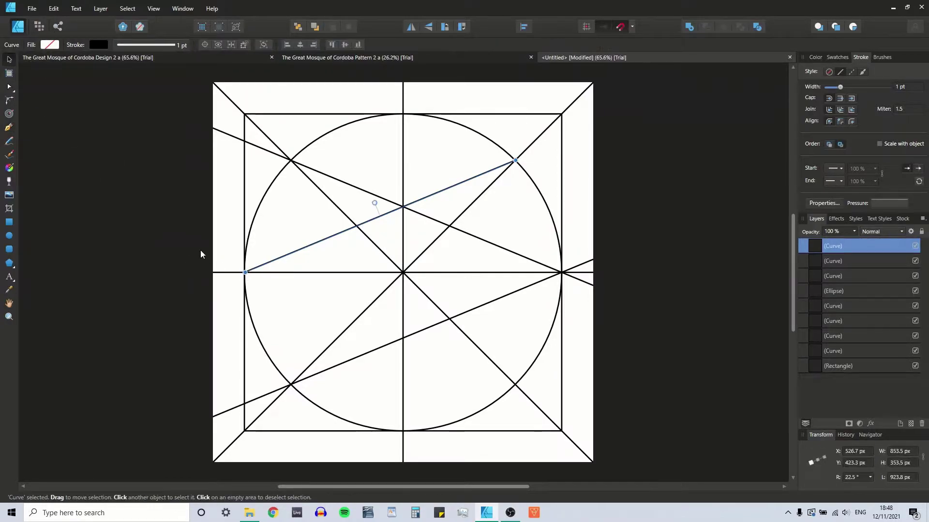
drag(245, 273, 212, 286)
drag(515, 160, 594, 128)
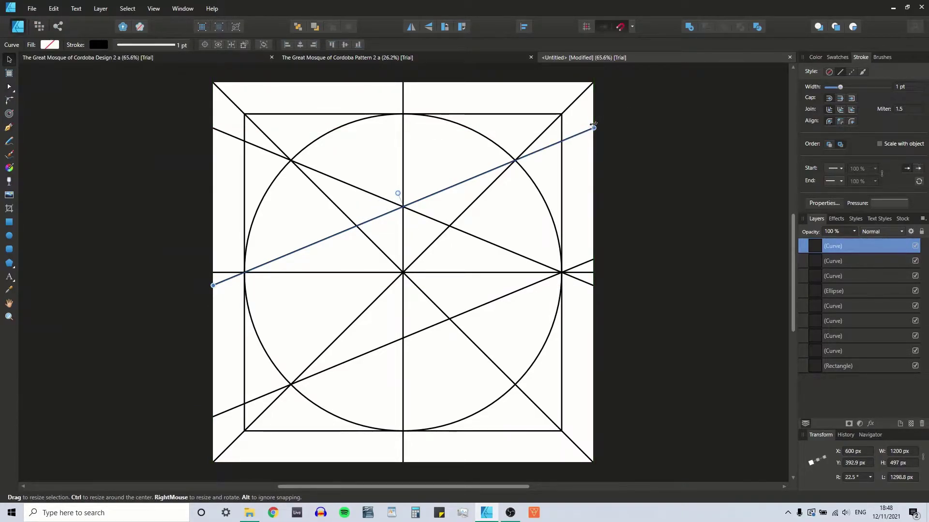
Step: Draw a line from the circle's leftmost point to its lower-right diagonal intersection, extend both ends to the page edges, and deselect it
click(9, 127)
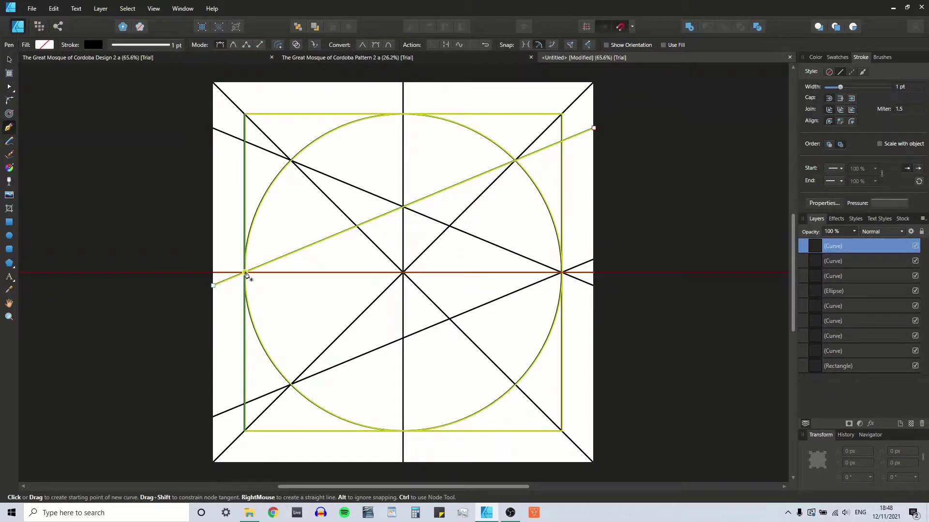
click(245, 273)
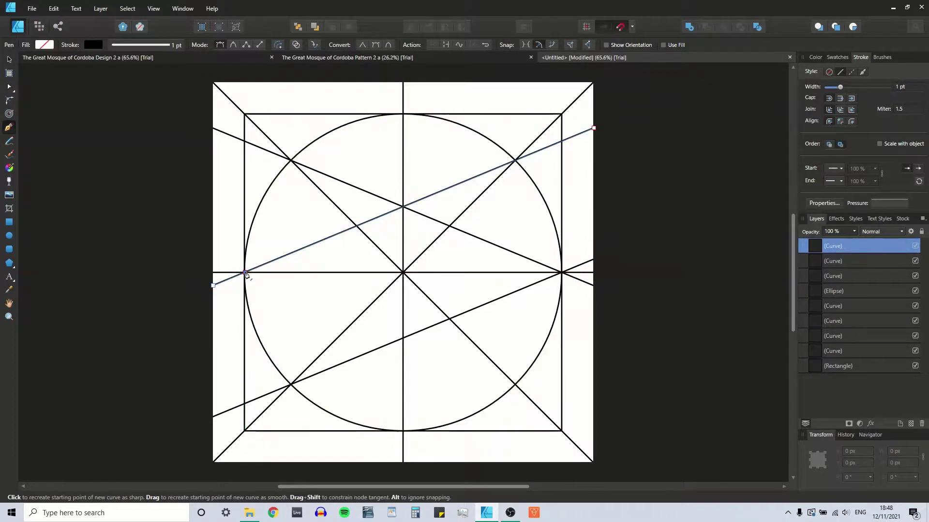
click(516, 386)
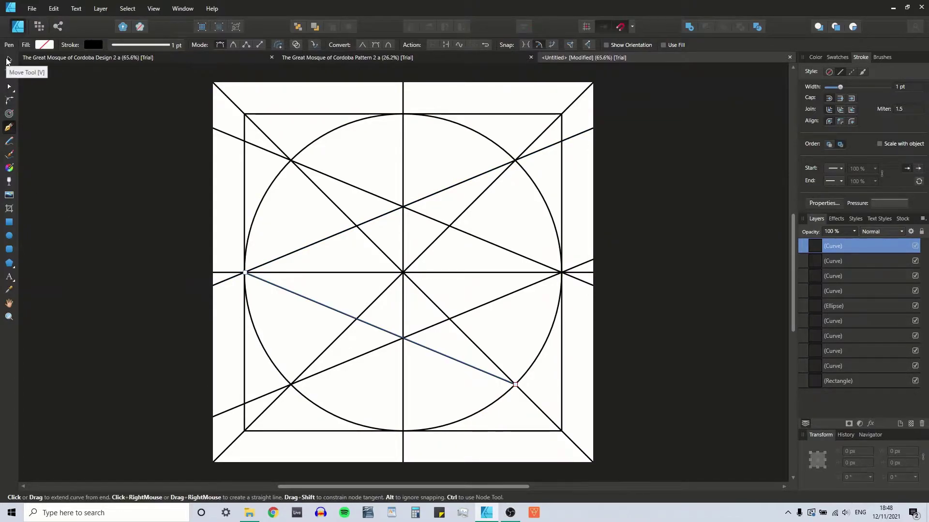
click(8, 60)
drag(242, 270, 209, 260)
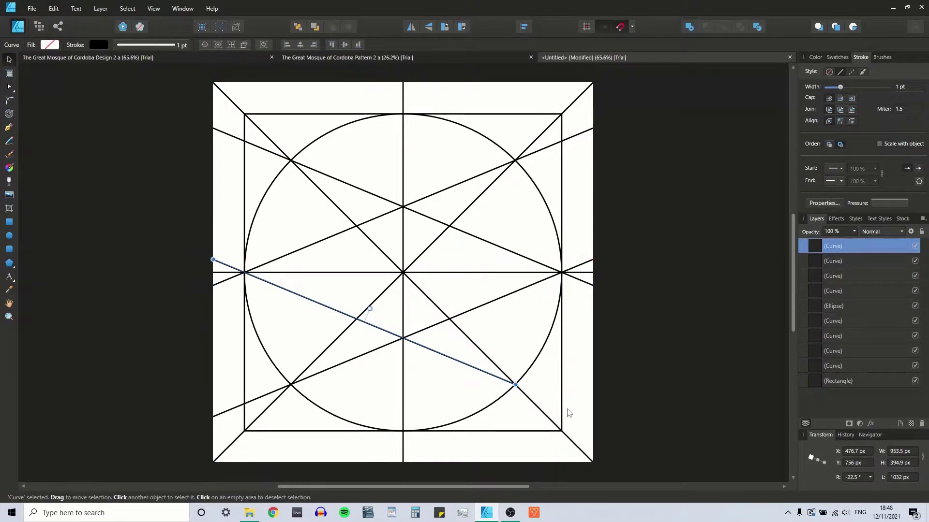
drag(515, 385, 599, 407)
click(292, 207)
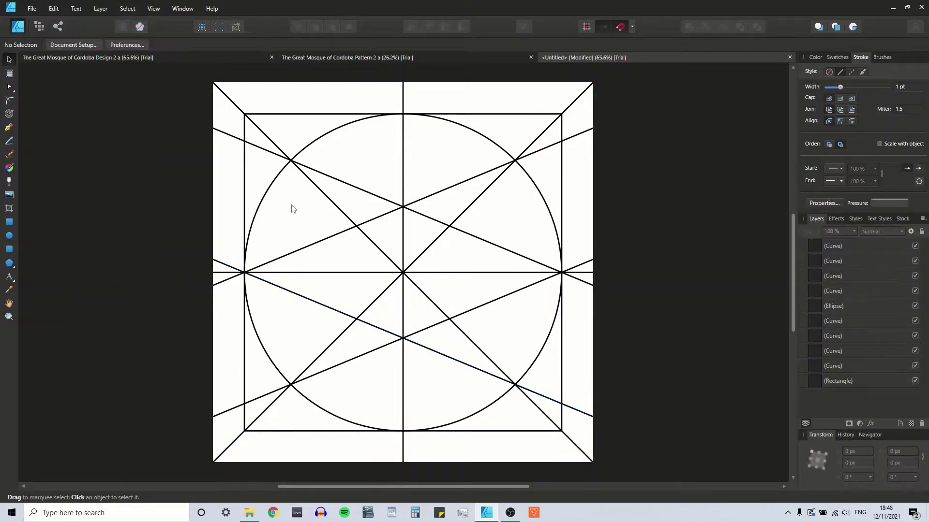
Step: Select the four slanted lines one at a time to examine how they cross the circle's division points
click(311, 246)
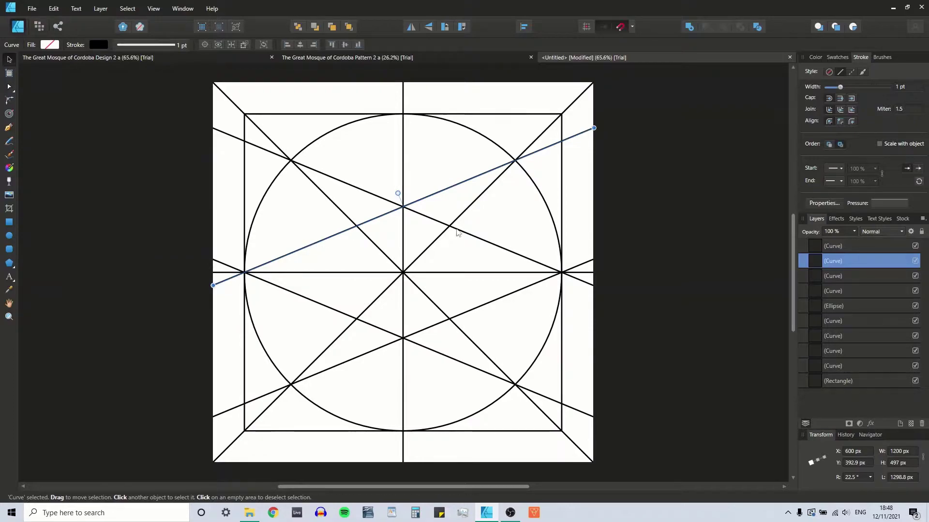
click(477, 238)
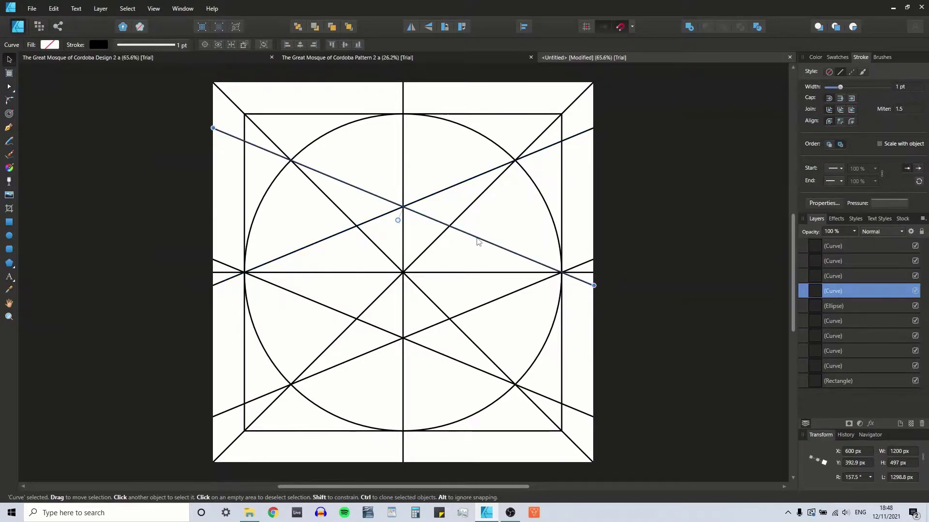
click(526, 290)
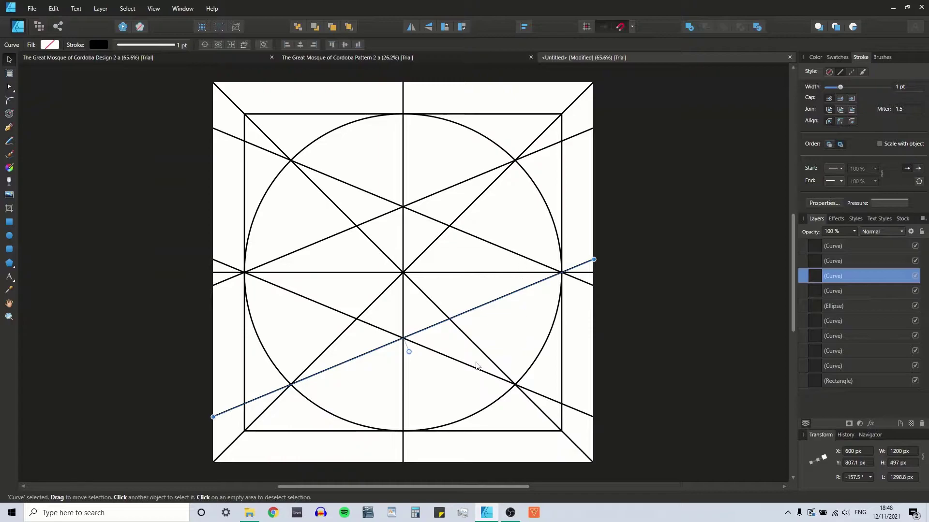
click(322, 306)
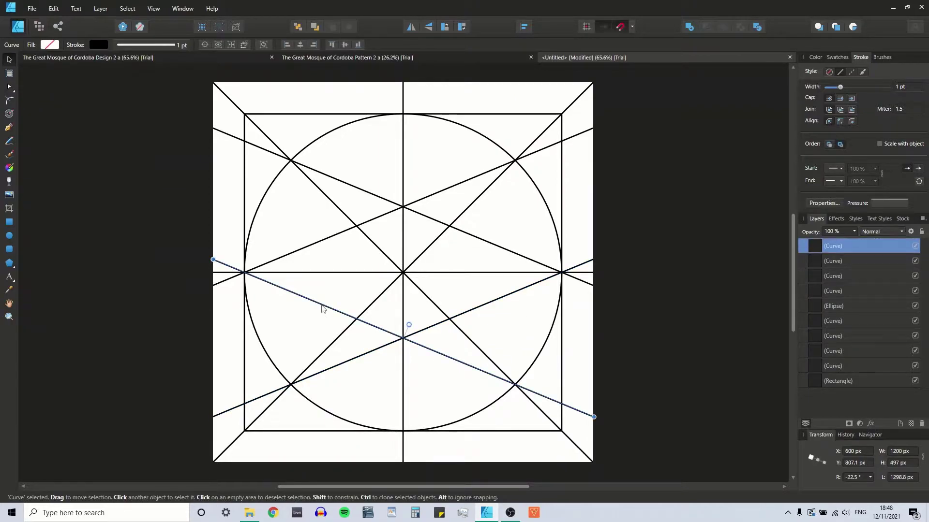
click(318, 247)
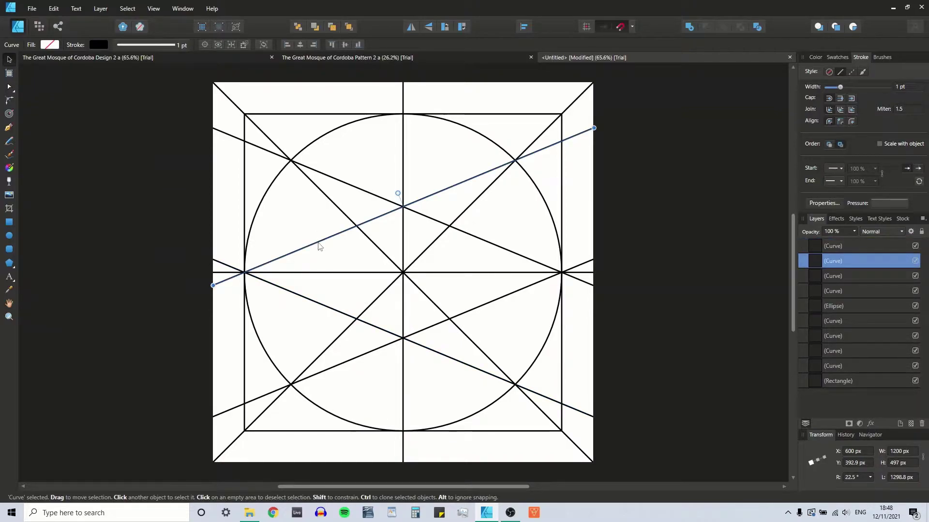
click(220, 175)
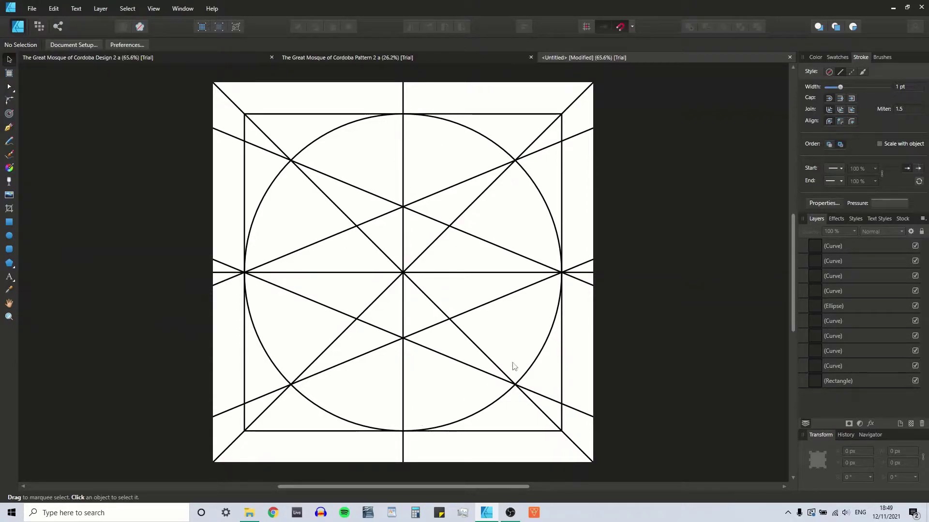
Step: Duplicate the four slanted lines together, rotate the copies by 90 degrees about the center, and deselect them
click(516, 294)
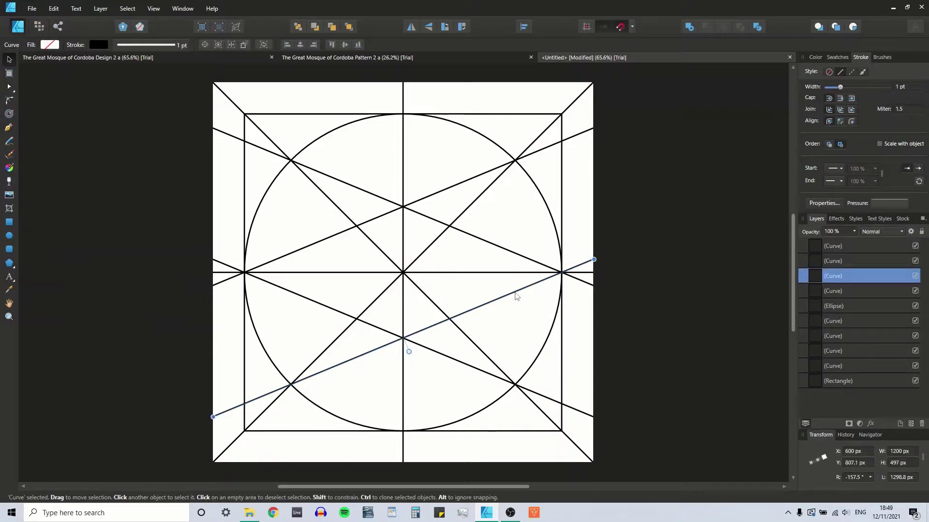
shift+click(508, 250)
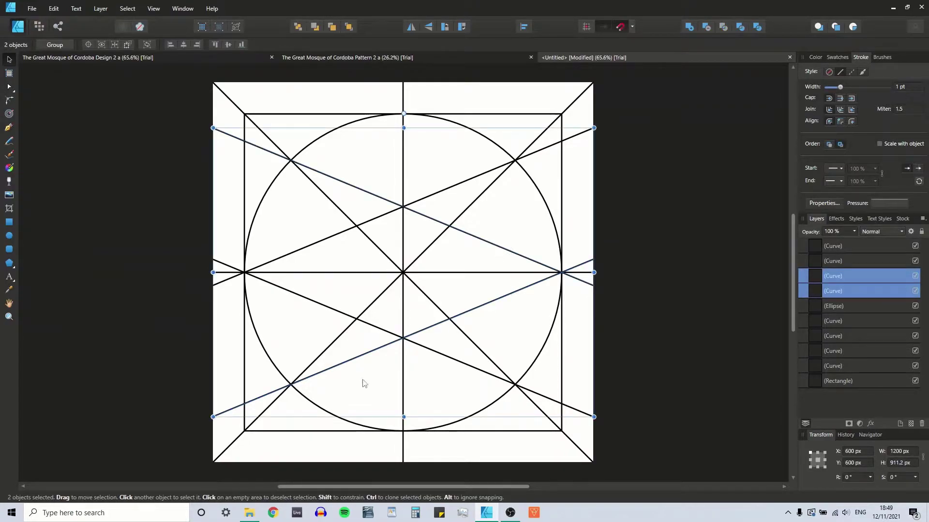
shift+click(285, 293)
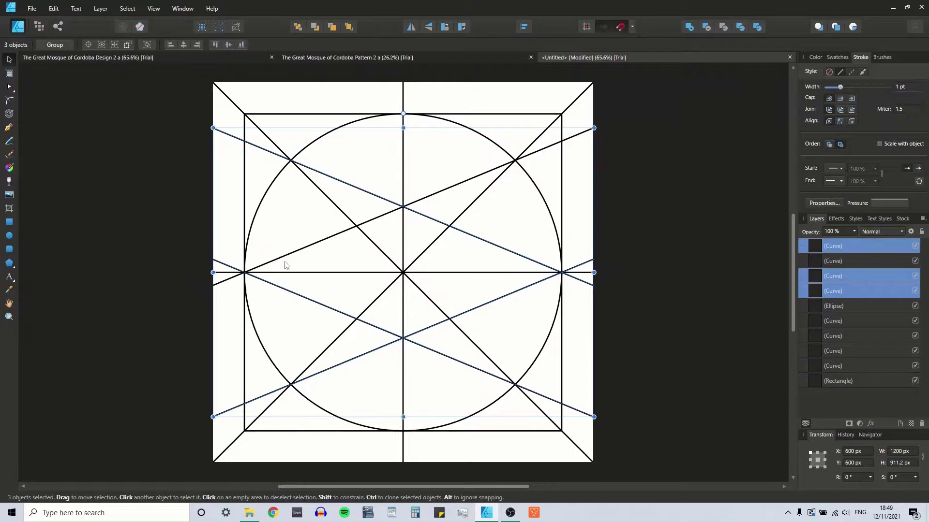
shift+click(295, 253)
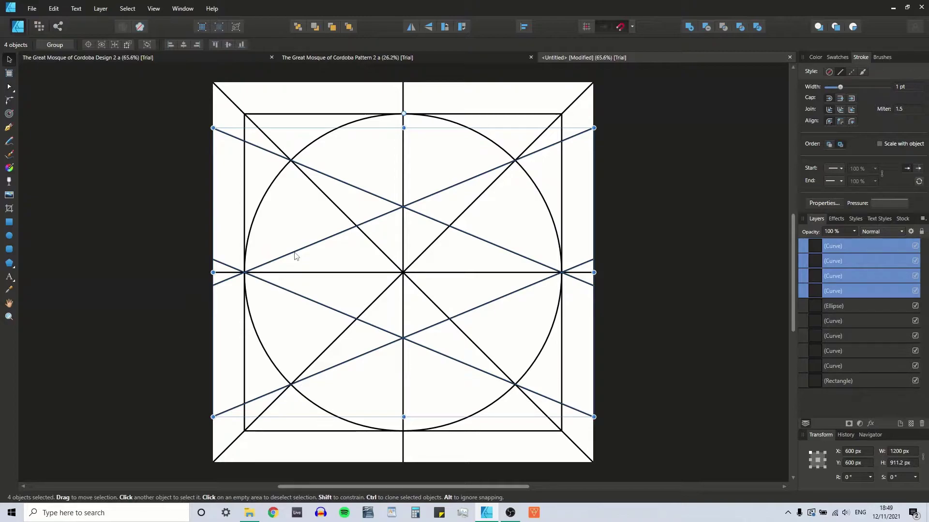
key(ctrl+j)
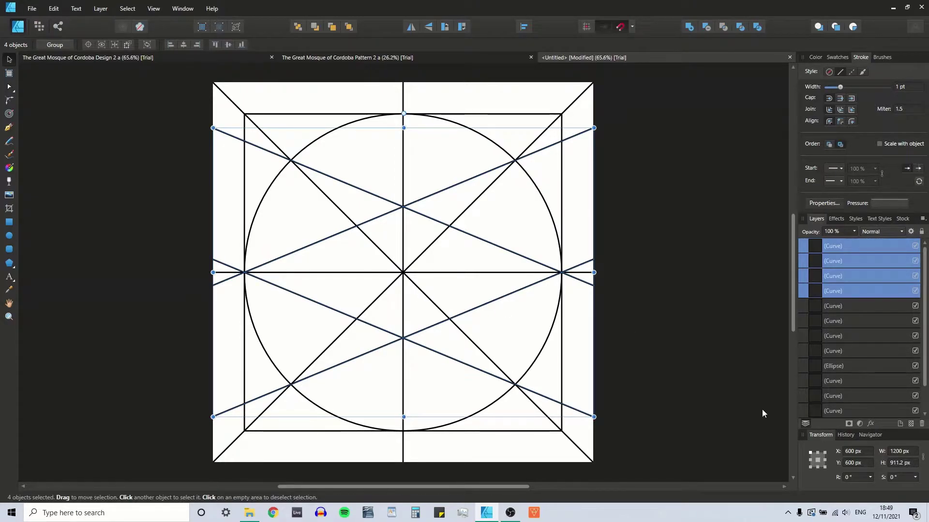
click(849, 478)
text(90)
key(Return)
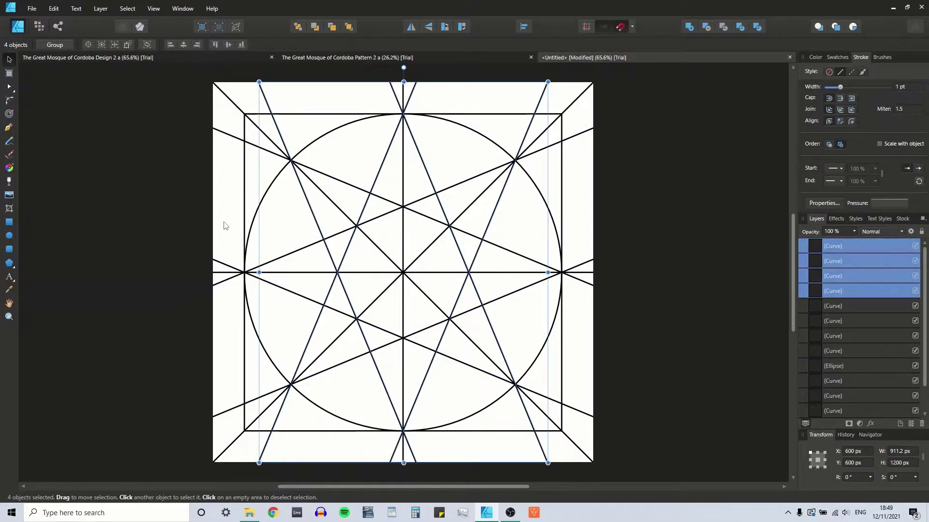
click(224, 192)
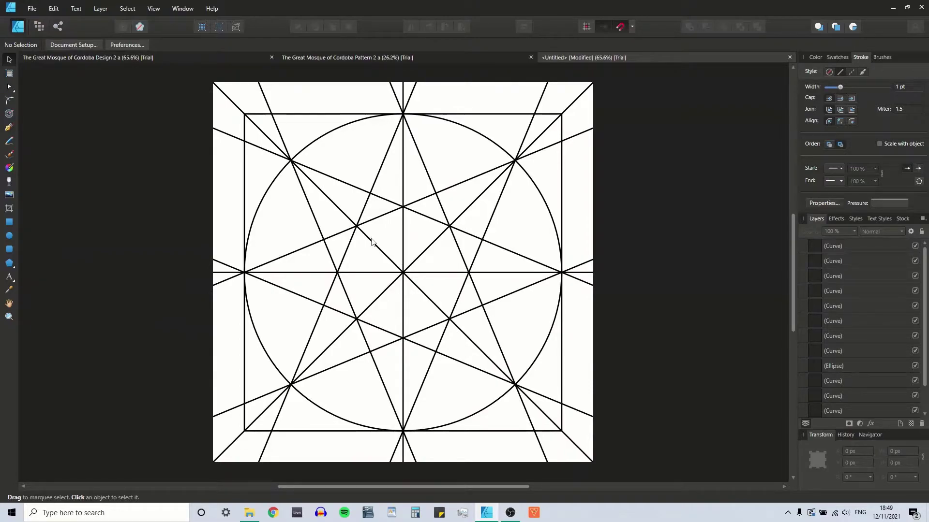
key(ctrl+a)
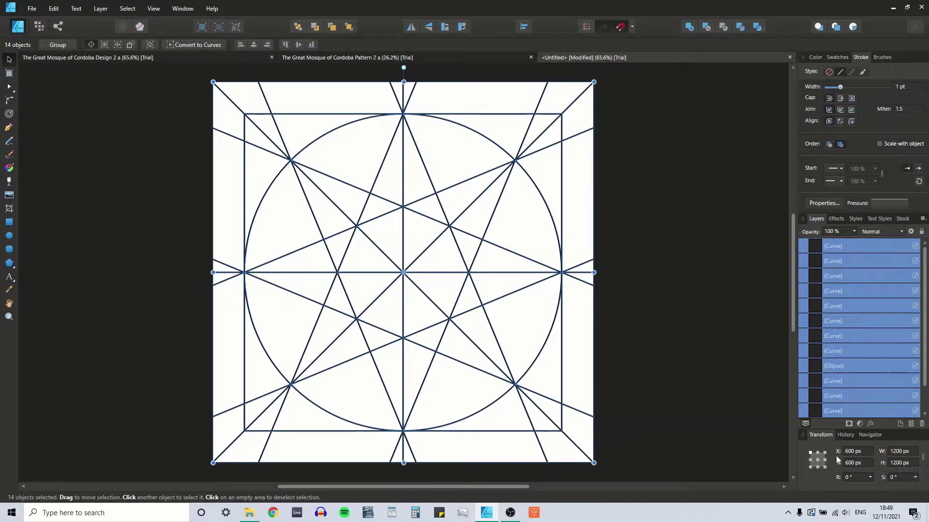
click(284, 227)
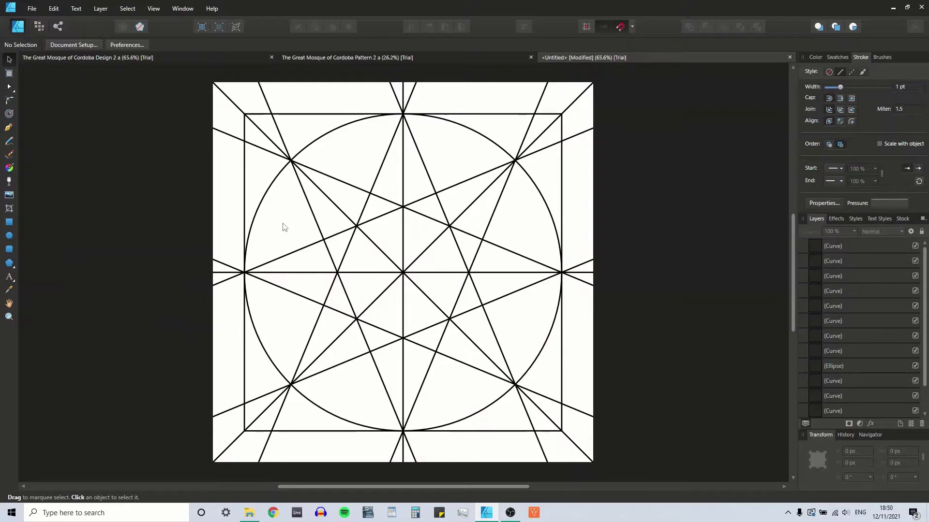
Step: Set the Pen tool to a red stroke with a width of 2 pt, and review the snapping options
click(9, 127)
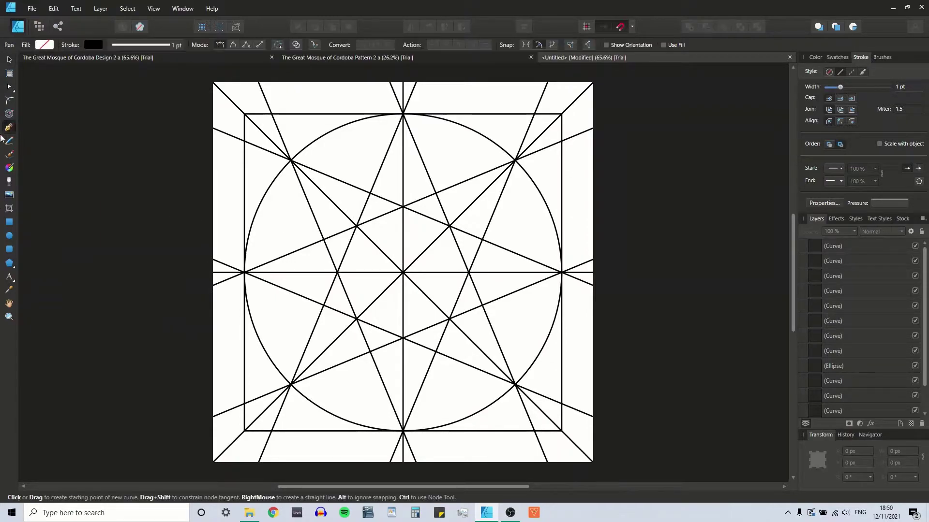
click(815, 58)
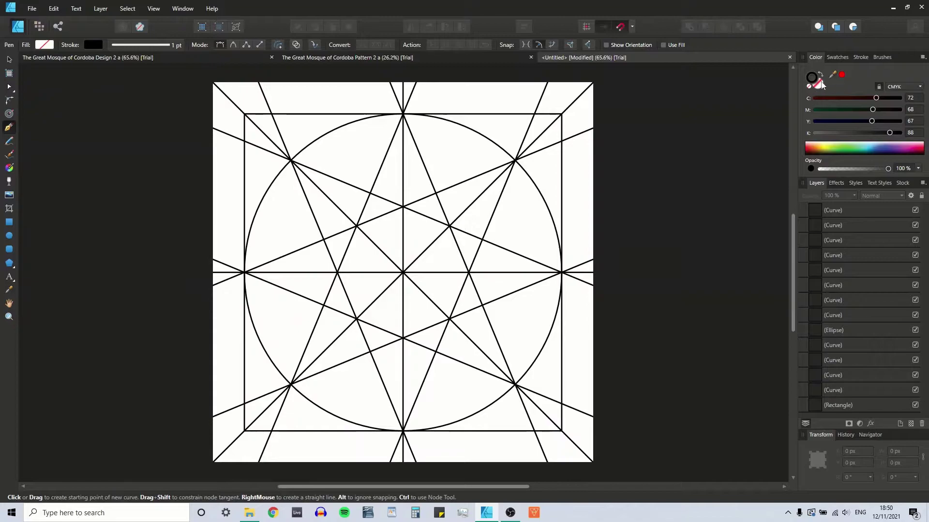
click(842, 75)
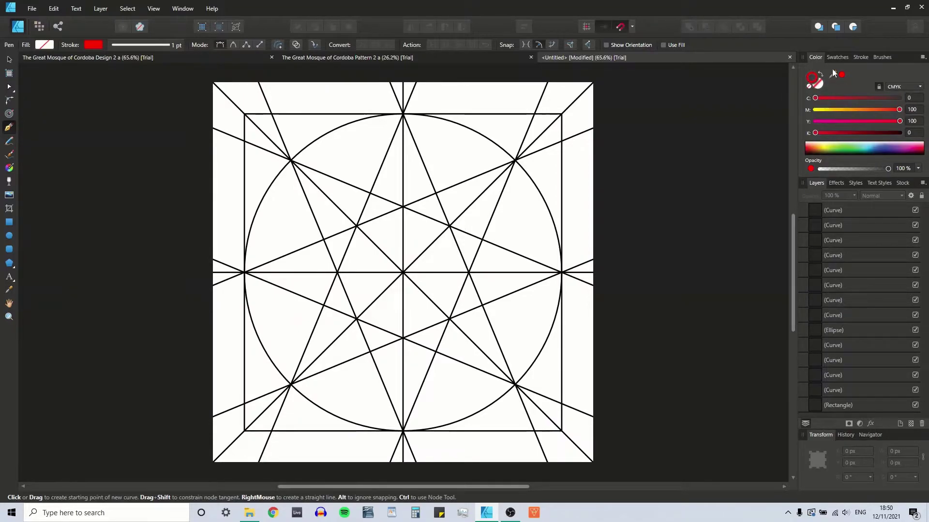
click(859, 57)
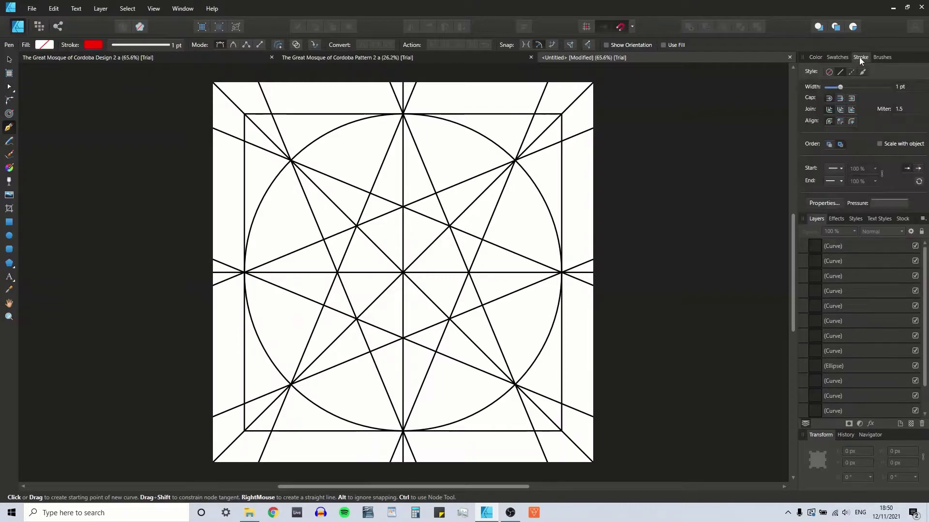
click(900, 89)
key(Return)
click(633, 26)
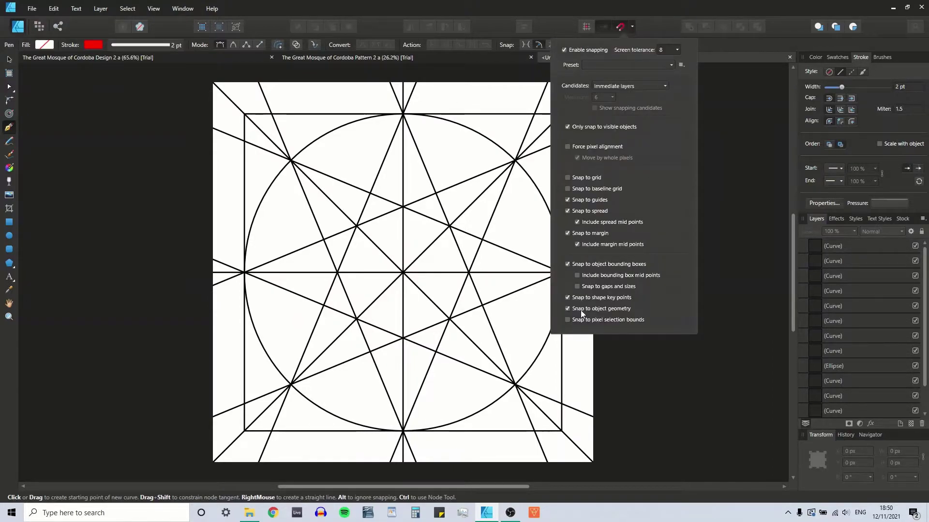
click(633, 27)
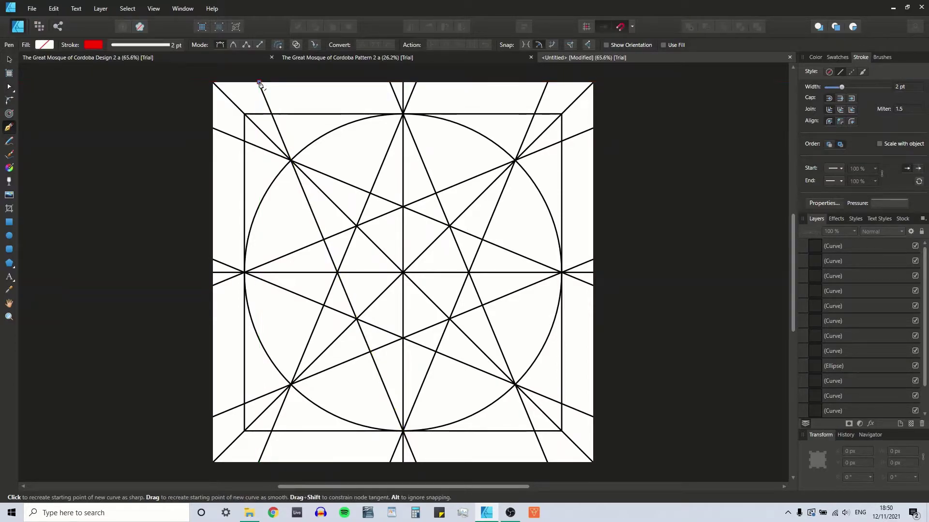
Step: Trace a closed red shape from the upper page edge through the circle's inner left intersection, around both left page corners, check its nodes, and deselect it
click(257, 83)
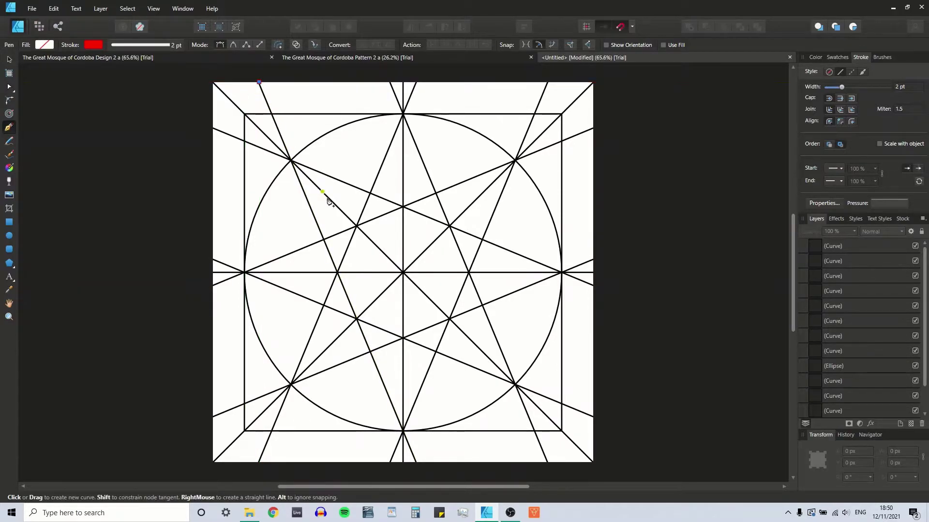
click(338, 273)
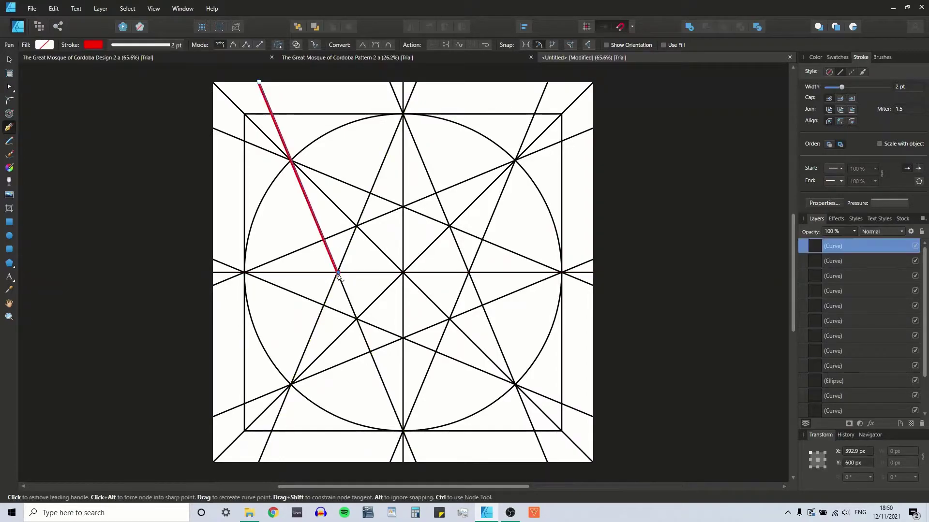
click(260, 464)
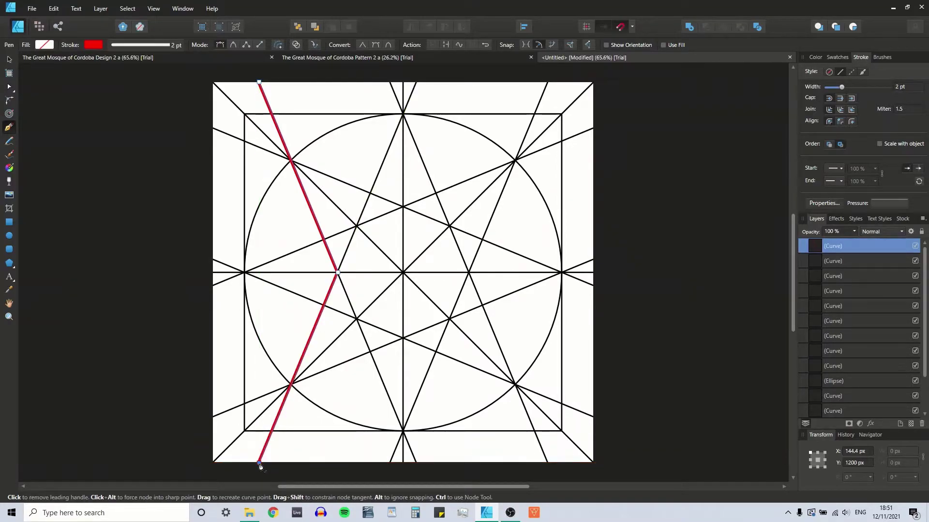
click(212, 463)
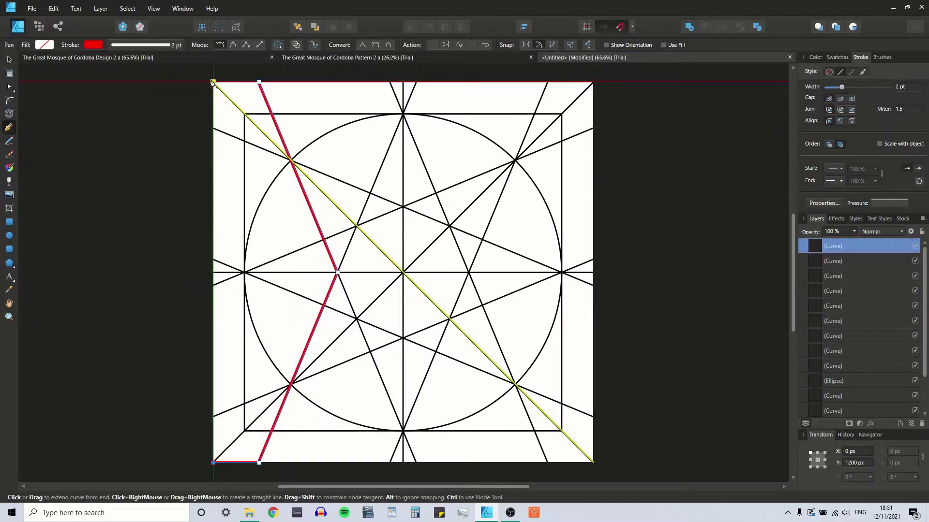
click(213, 82)
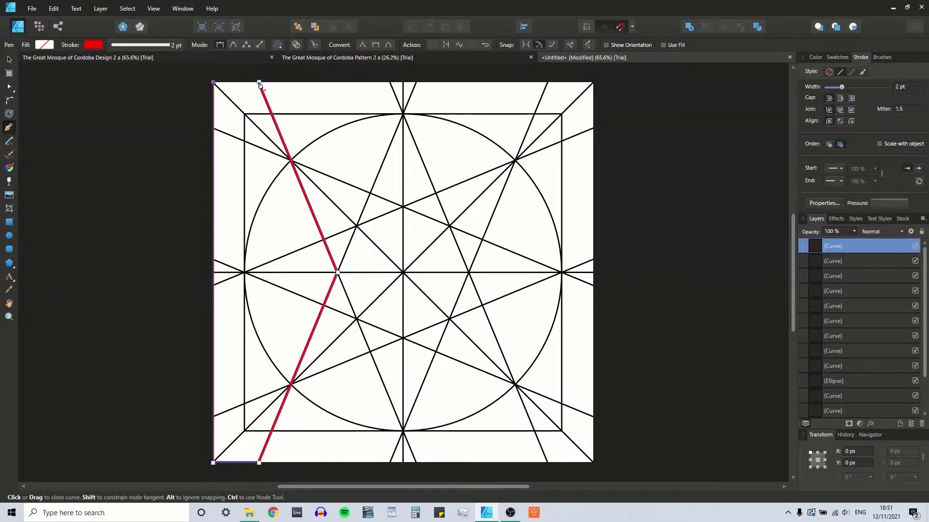
click(260, 85)
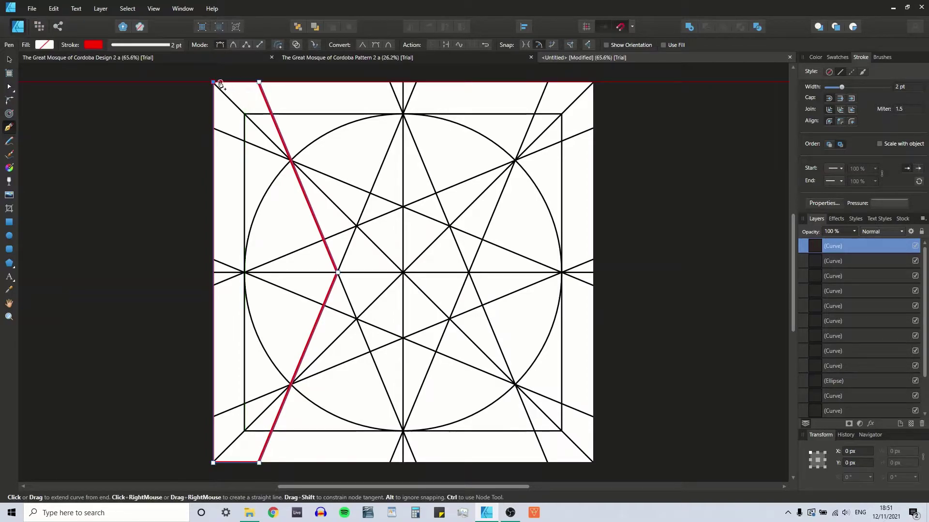
click(259, 85)
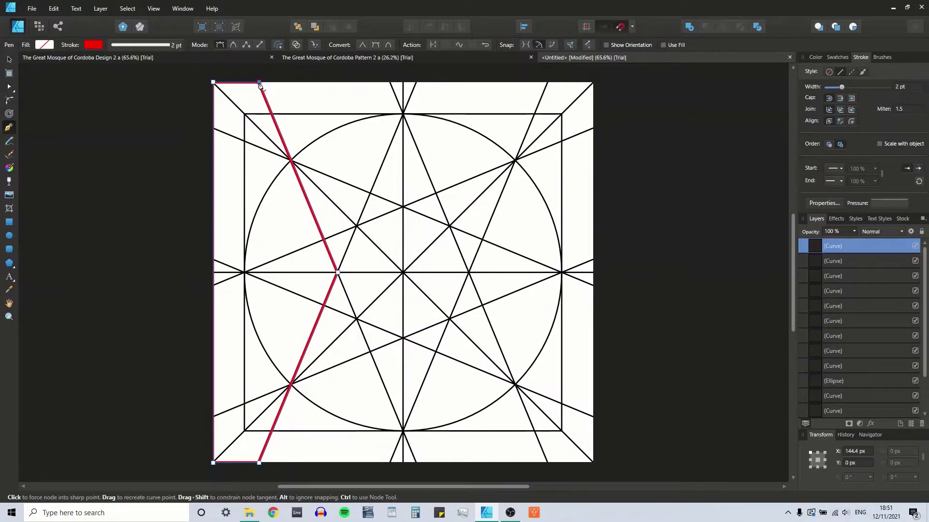
click(9, 60)
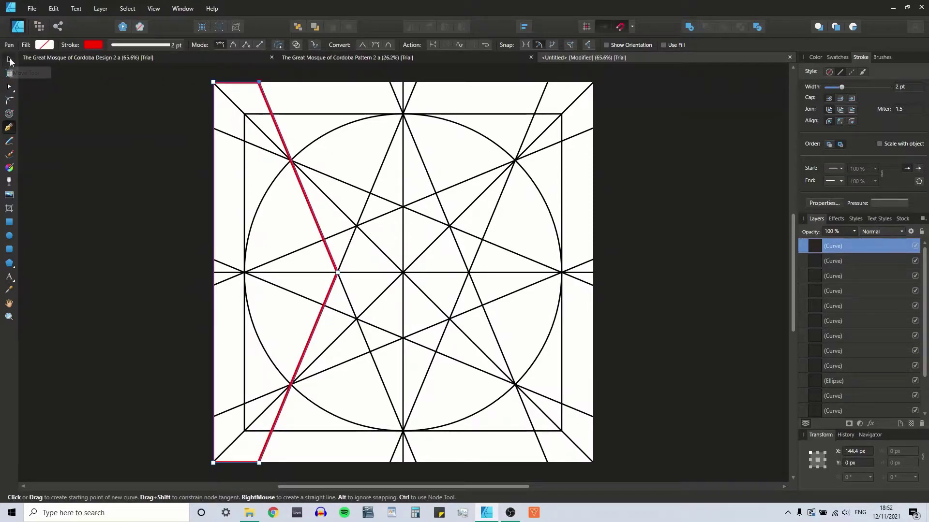
click(131, 92)
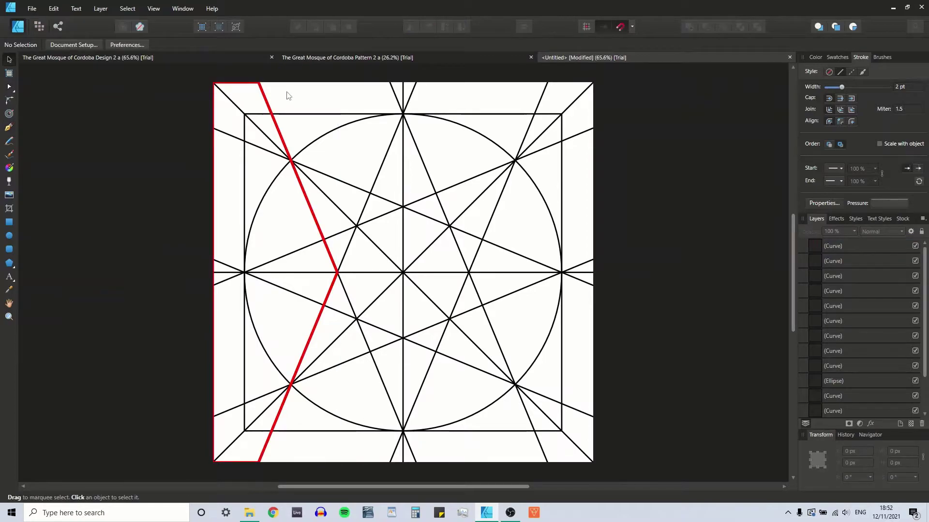
click(9, 87)
click(260, 84)
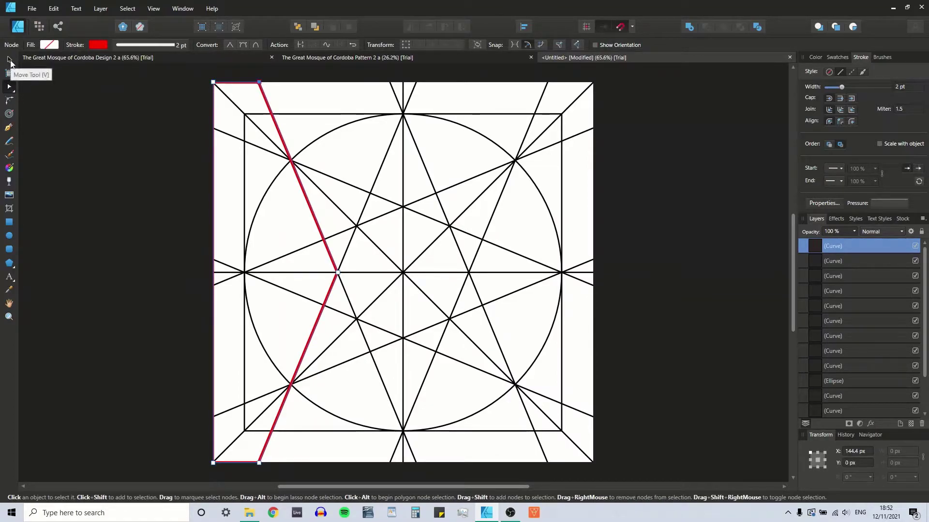
click(10, 62)
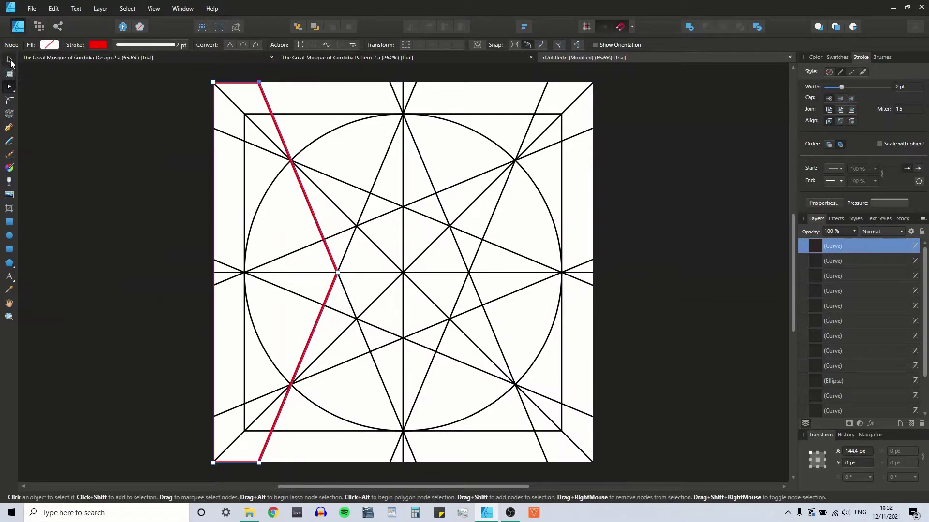
click(94, 115)
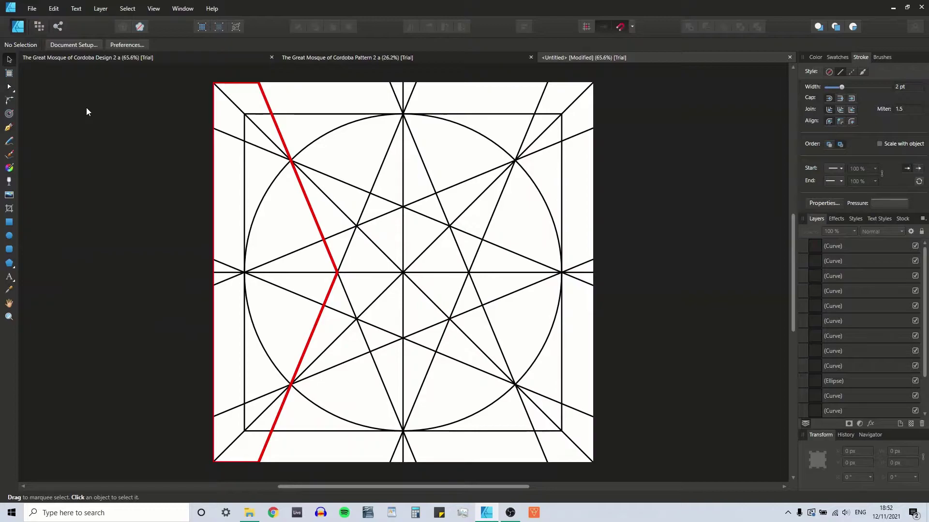
Step: Trace a closed red shape from the upper page edge through the inner upper-right intersection to the right page edge and top-right corner, and deselect it
click(9, 129)
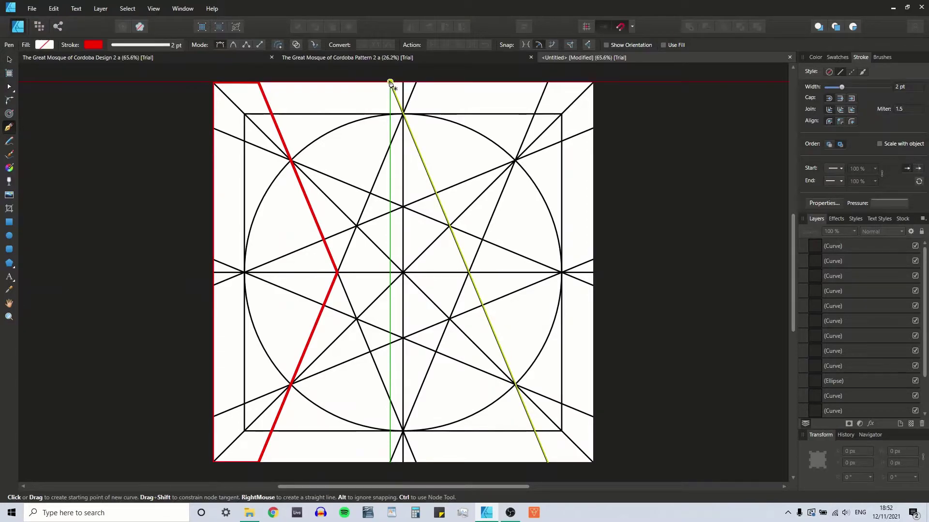
click(390, 82)
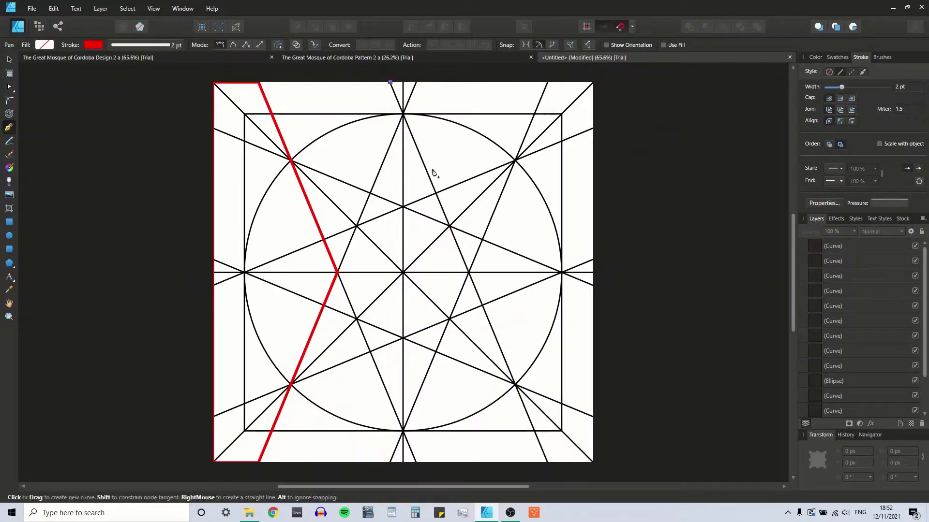
click(450, 226)
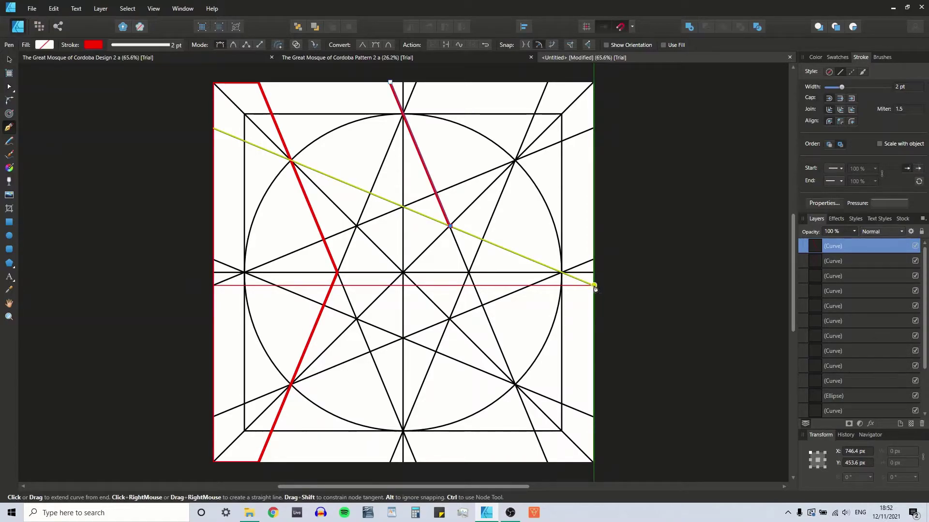
click(594, 286)
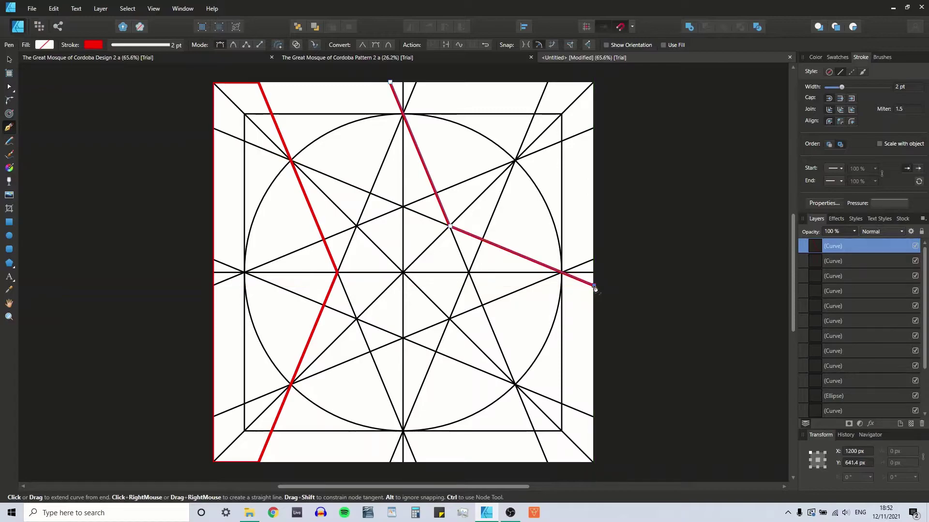
click(593, 83)
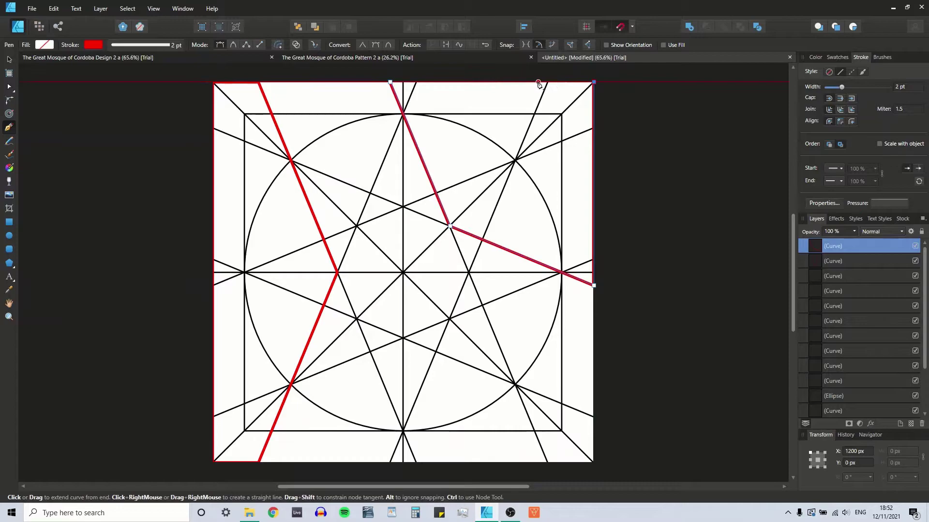
click(390, 82)
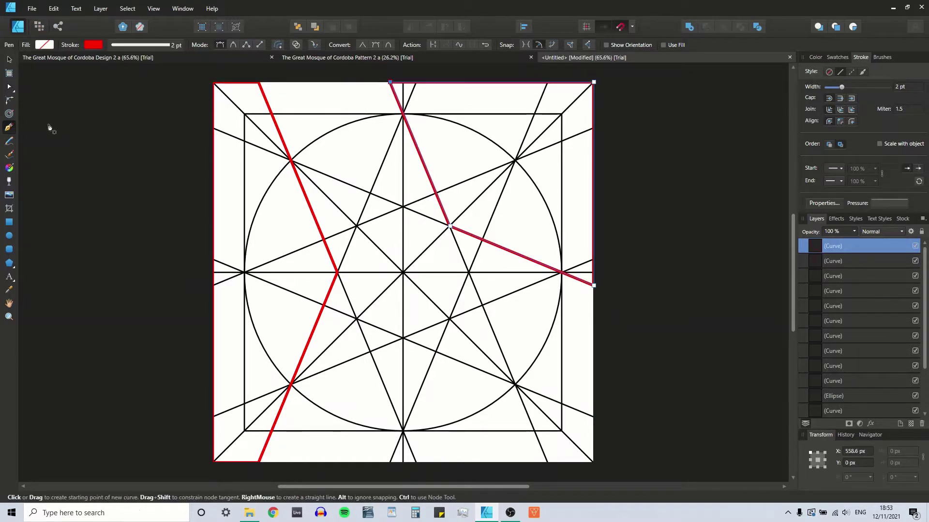
click(8, 59)
click(176, 199)
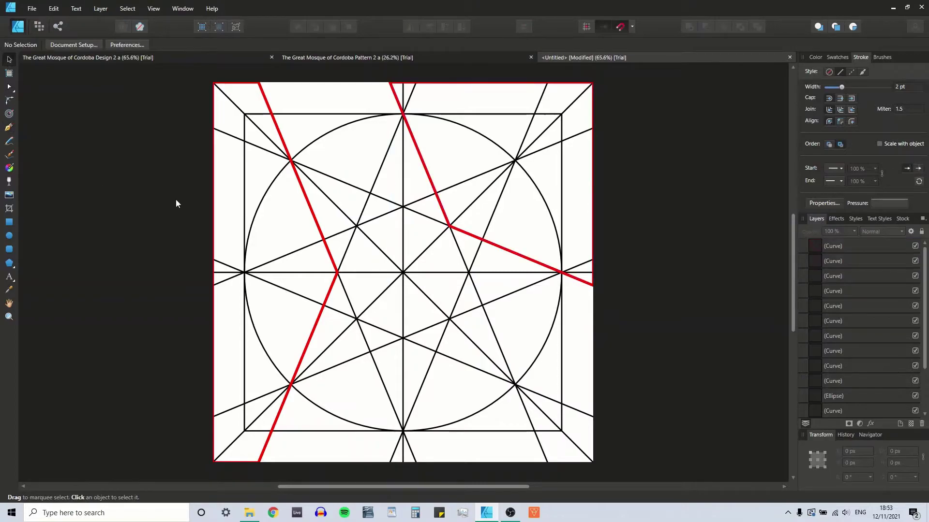
Step: Set the corner red shape's transform anchor to its top-right corner and the left red shape's to its bottom-left corner, and deselect
click(431, 182)
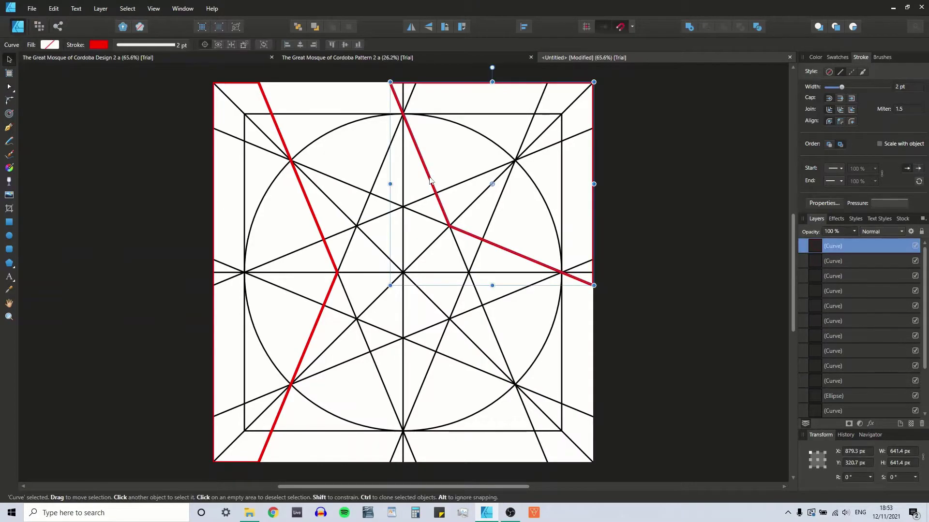
click(825, 454)
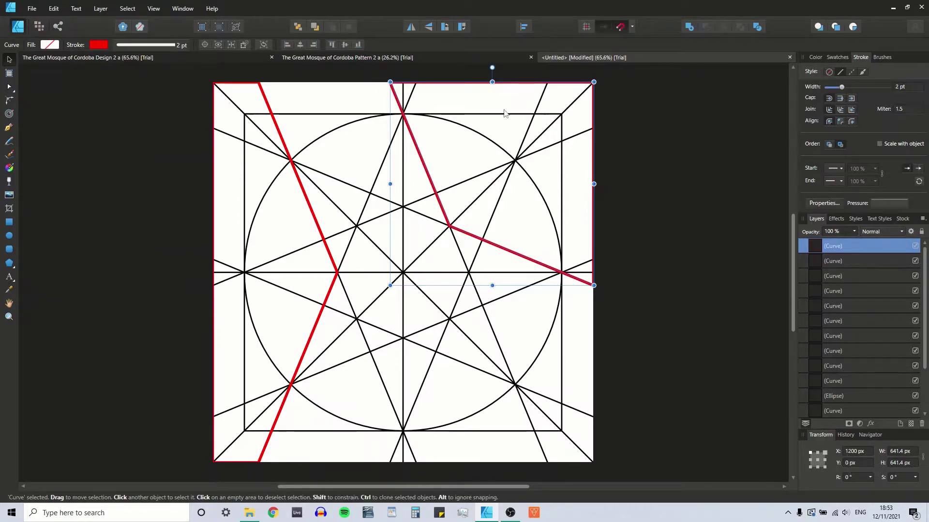
click(268, 104)
click(811, 453)
click(810, 461)
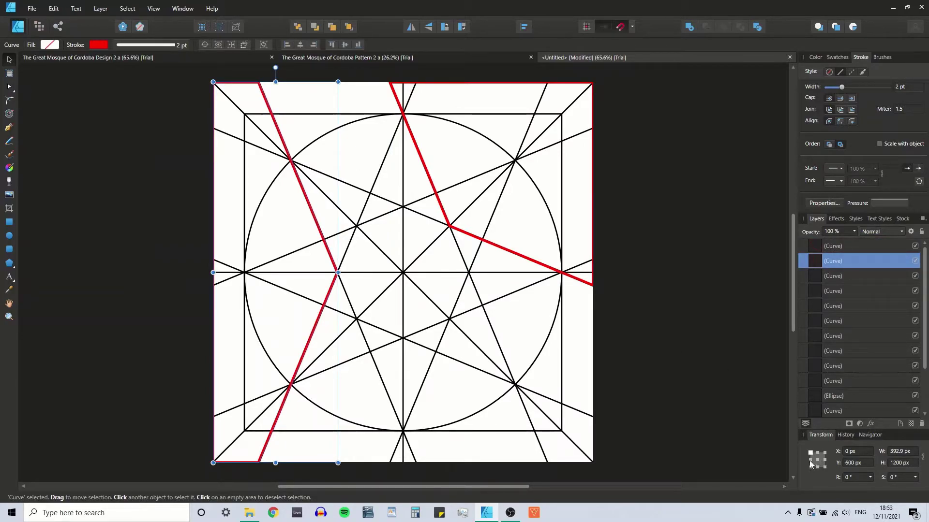
click(811, 467)
click(730, 332)
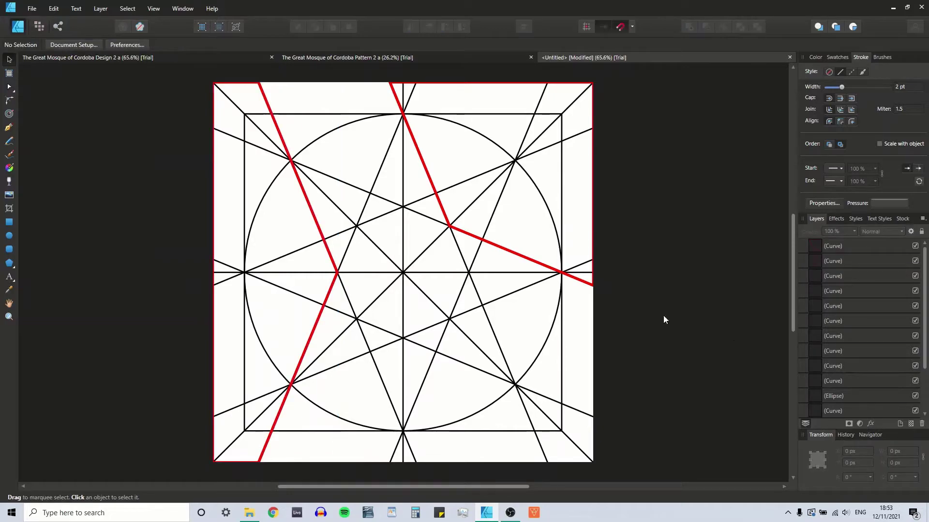
click(277, 130)
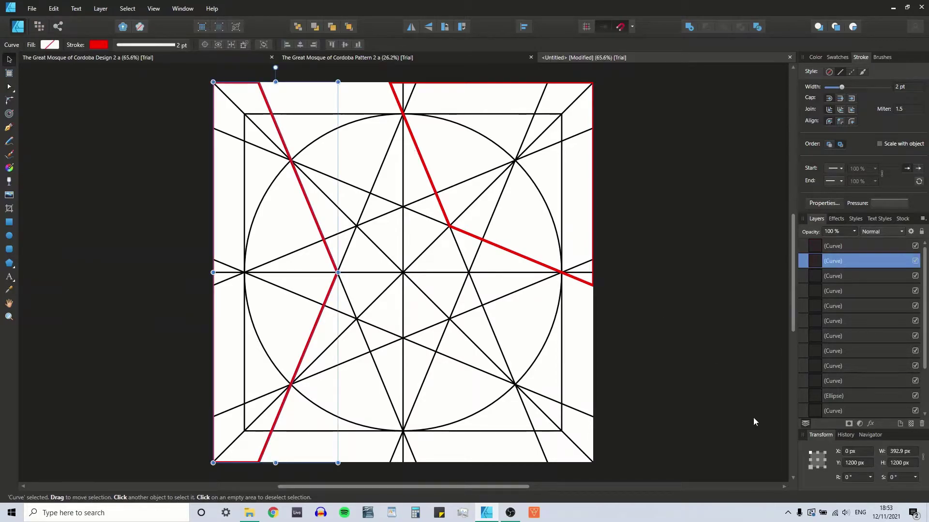
click(727, 448)
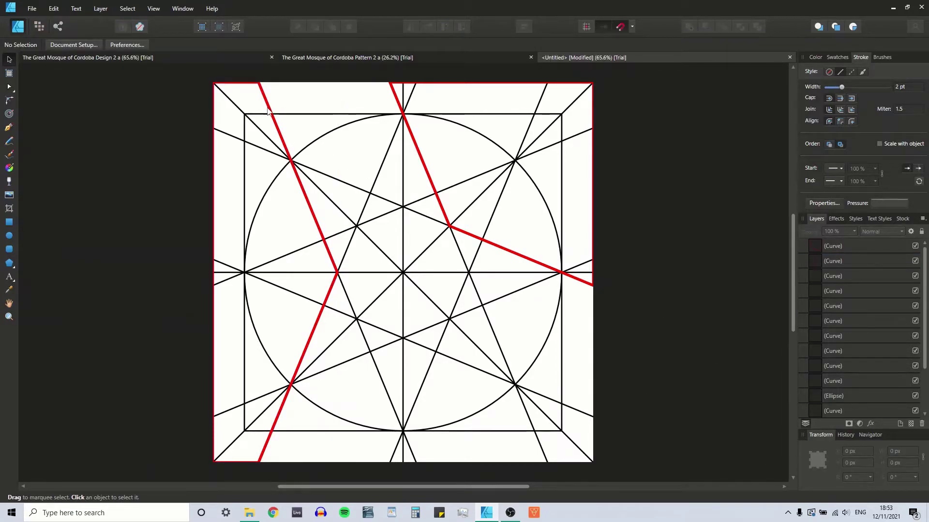
Step: Duplicate both red shapes together and rotate the copies by 90 degrees about the page center
click(274, 121)
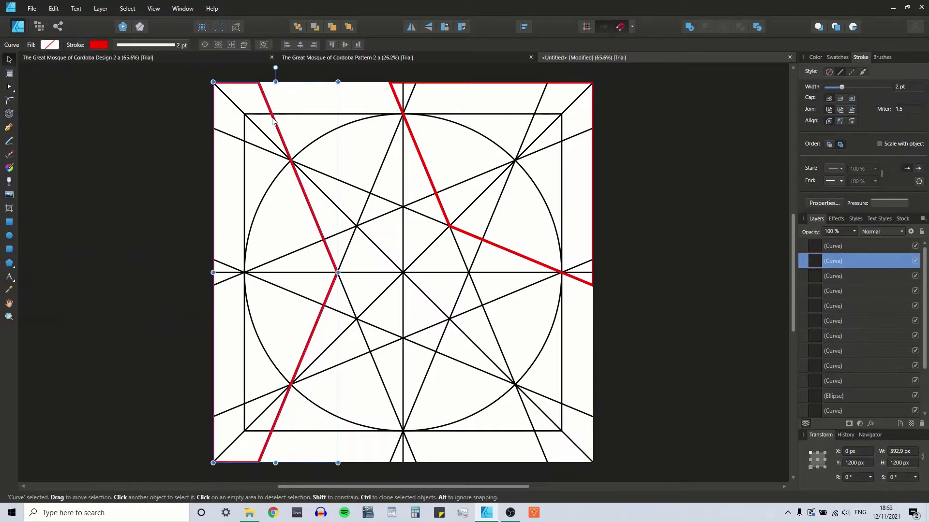
shift+click(416, 149)
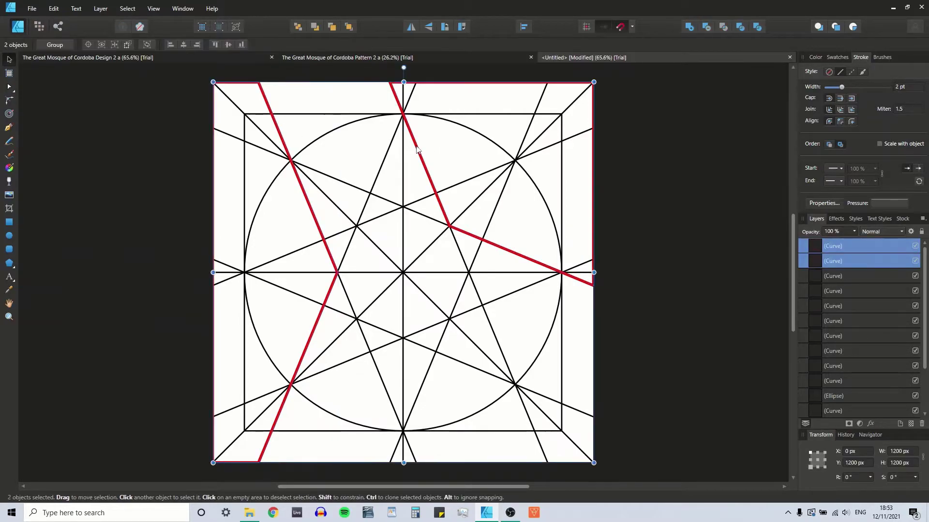
click(818, 463)
click(851, 479)
text(90)
key(Return)
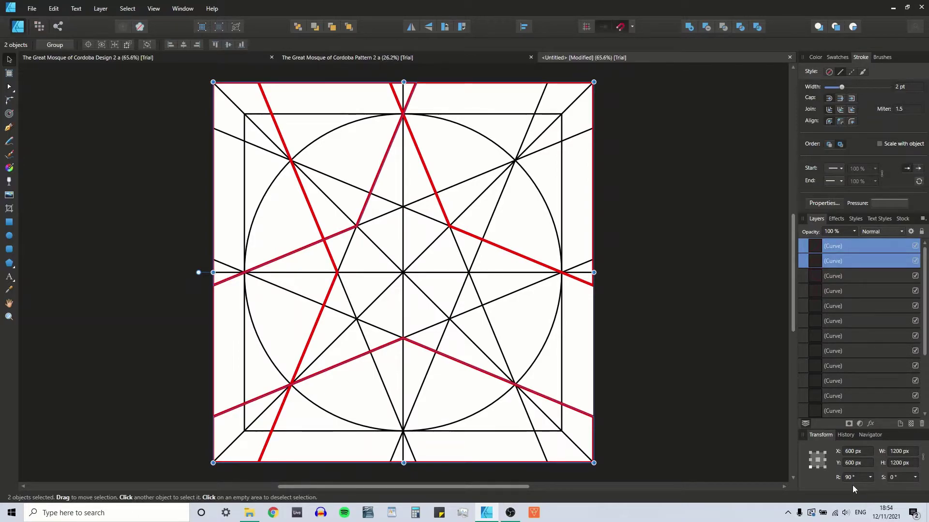
Step: Duplicate the red pair again in its original orientation and rotate these copies by 180 degrees about the center
click(852, 482)
text(0)
key(Return)
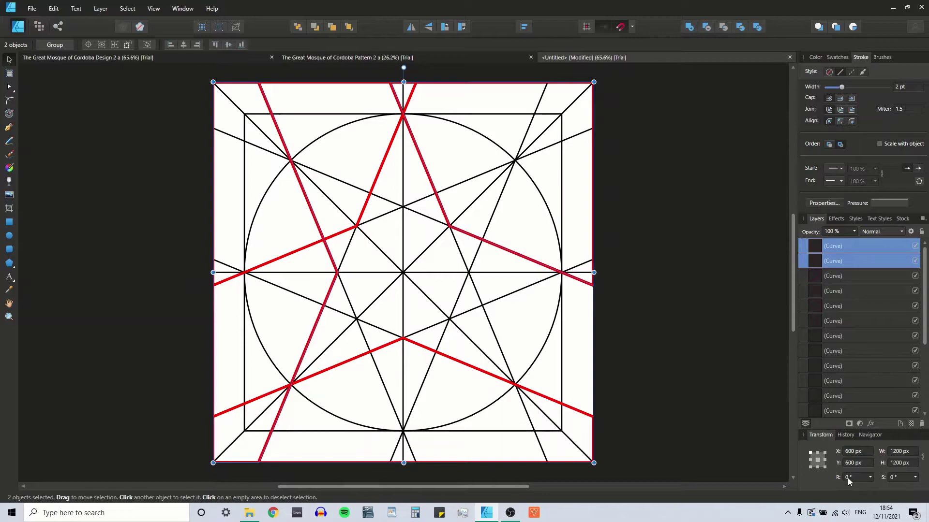
text(18)
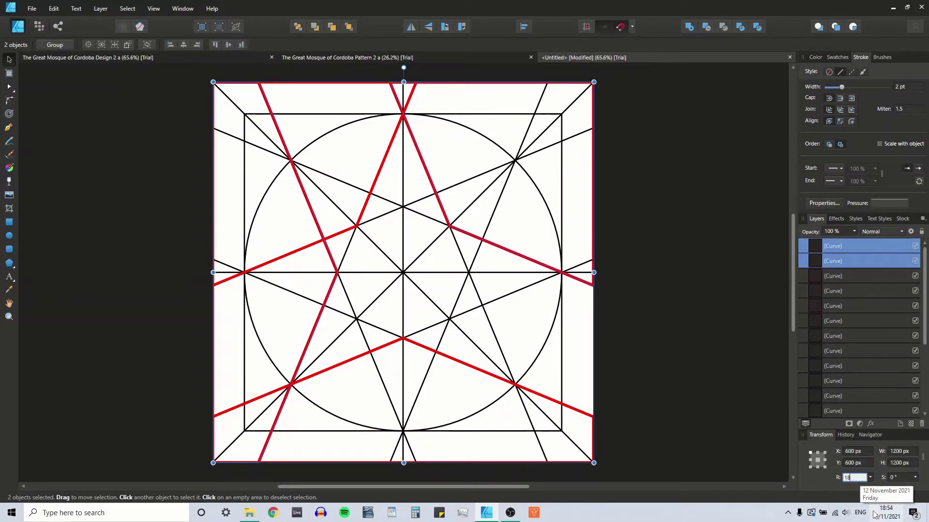
text(0)
key(Return)
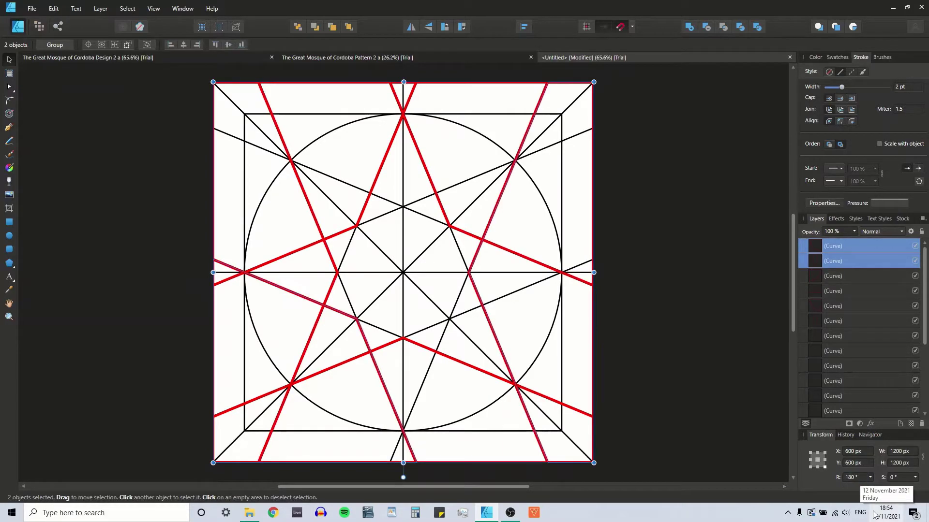
Step: Make a third copy of the original red pair and rotate it by 270 degrees about the center
key(ctrl+z)
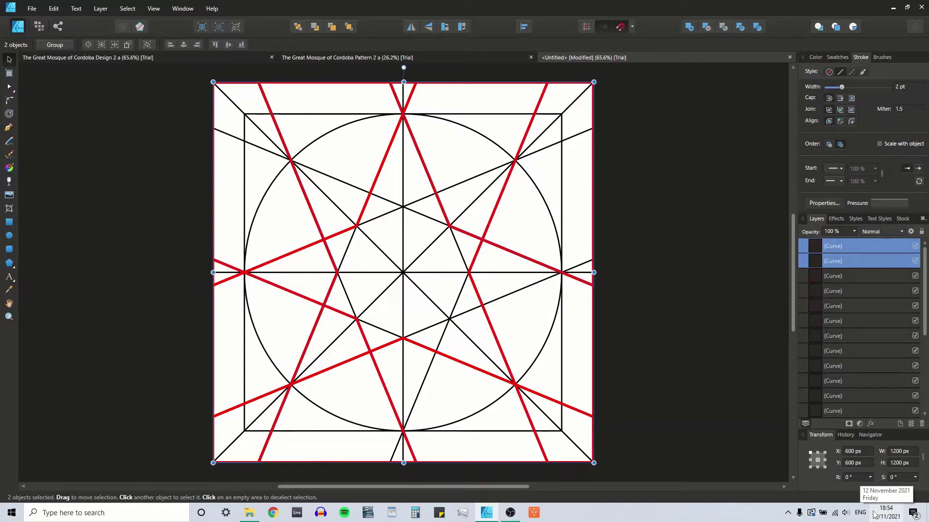
click(848, 478)
text(270)
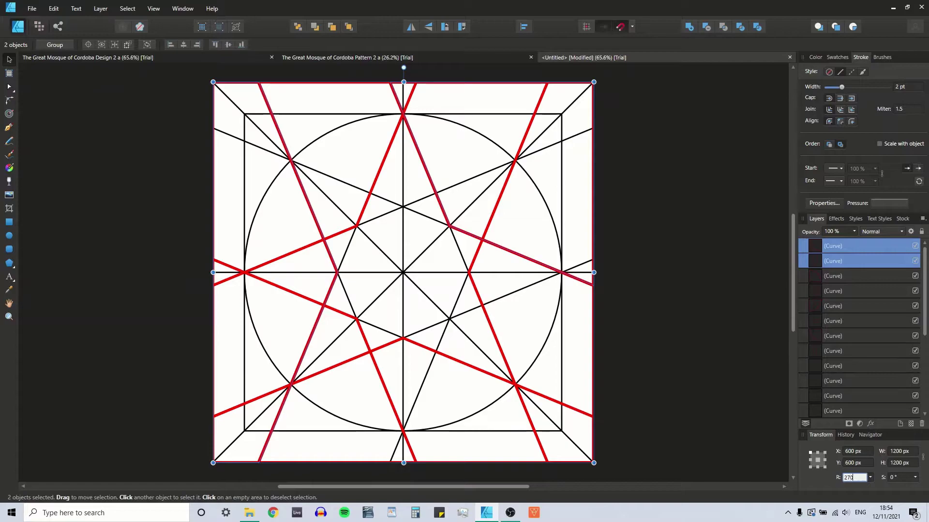
key(Return)
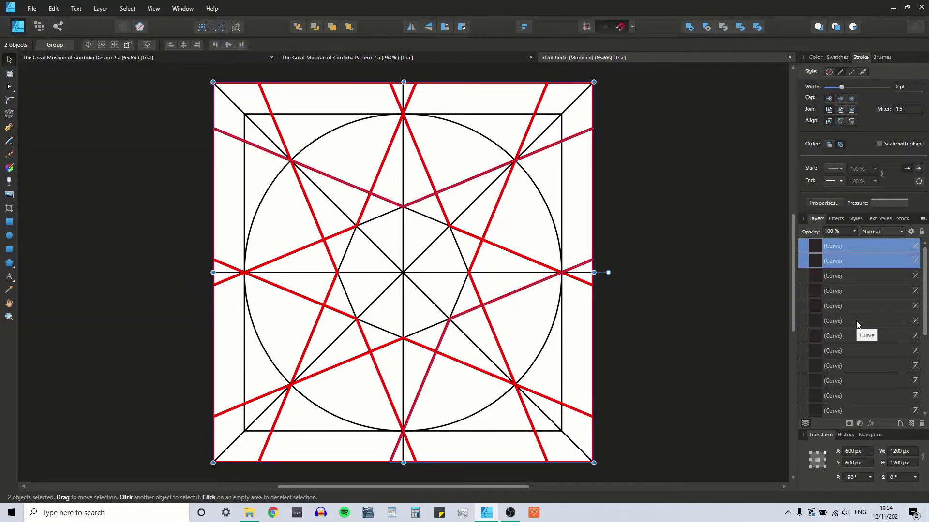
click(852, 365)
scroll(852, 356, down, 3)
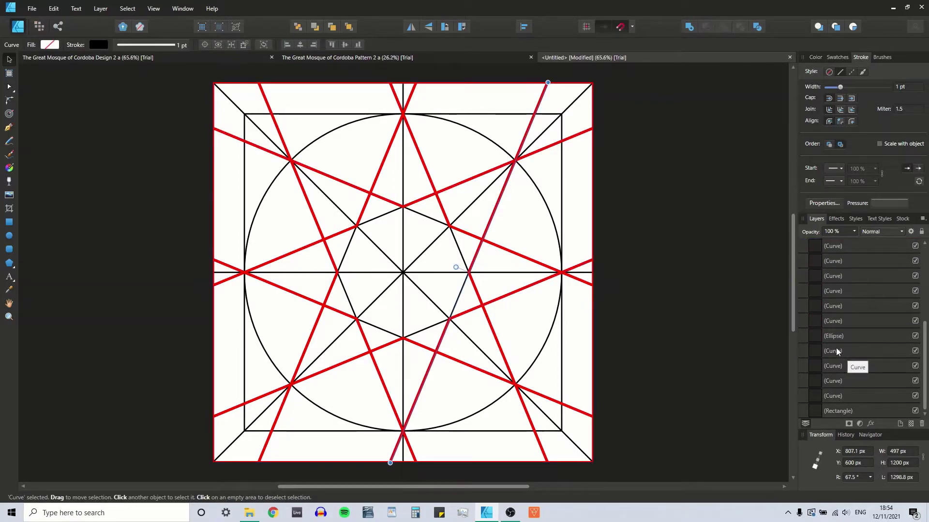
shift+click(852, 411)
scroll(841, 263, up, 3)
scroll(841, 263, down, 3)
scroll(841, 263, down, 1)
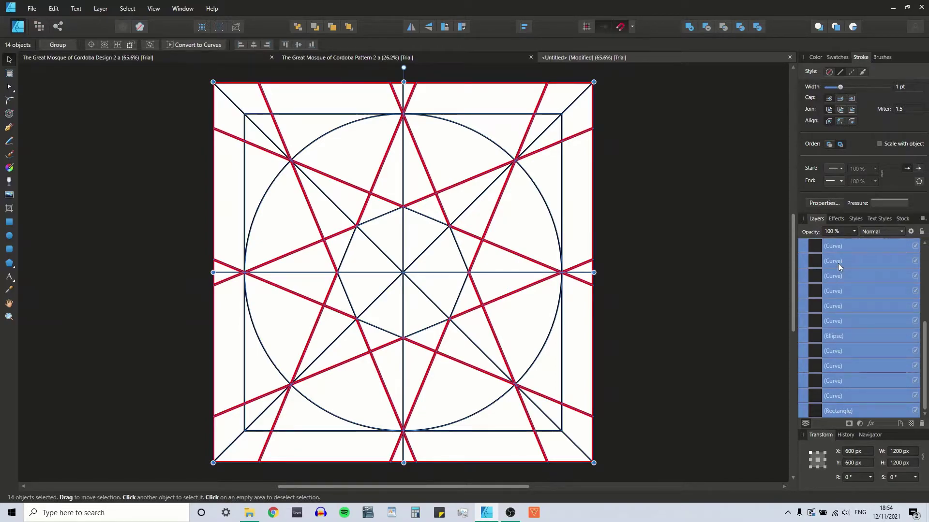
scroll(838, 264, up, 3)
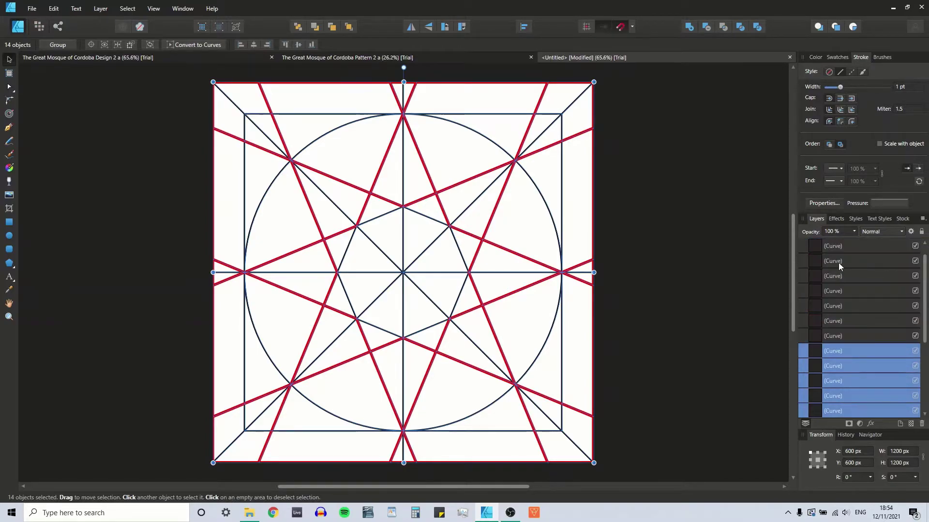
Step: Group all the black construction lines, the circle and the rectangle, and lock and hide the group
click(841, 352)
scroll(843, 332, down, 2)
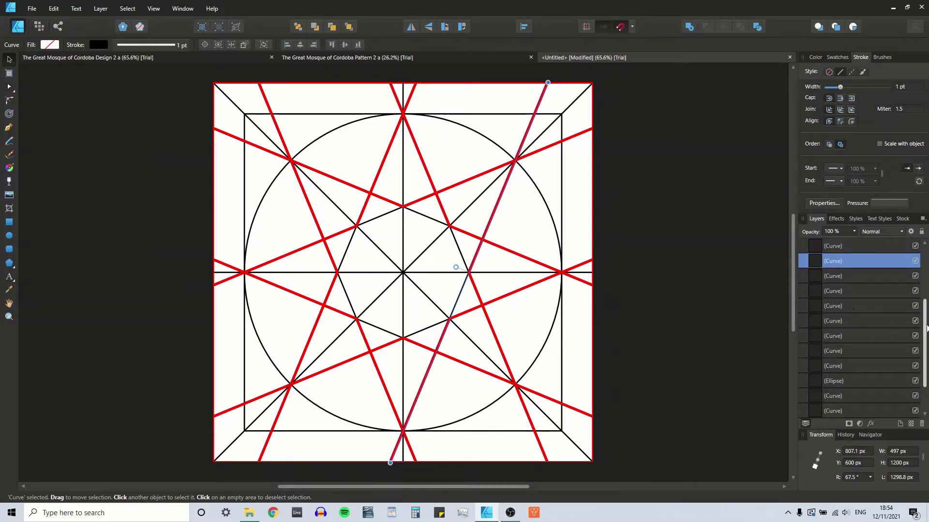
scroll(926, 329, down, 1)
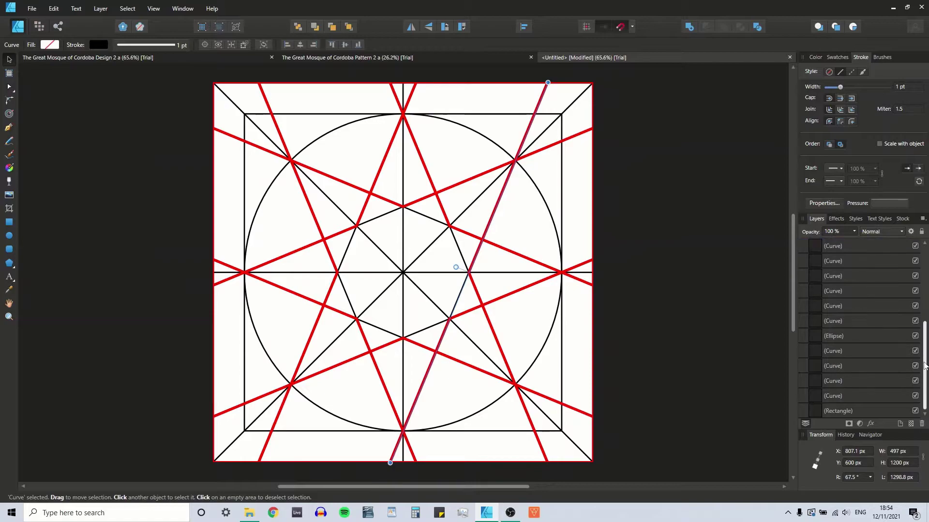
shift+click(837, 411)
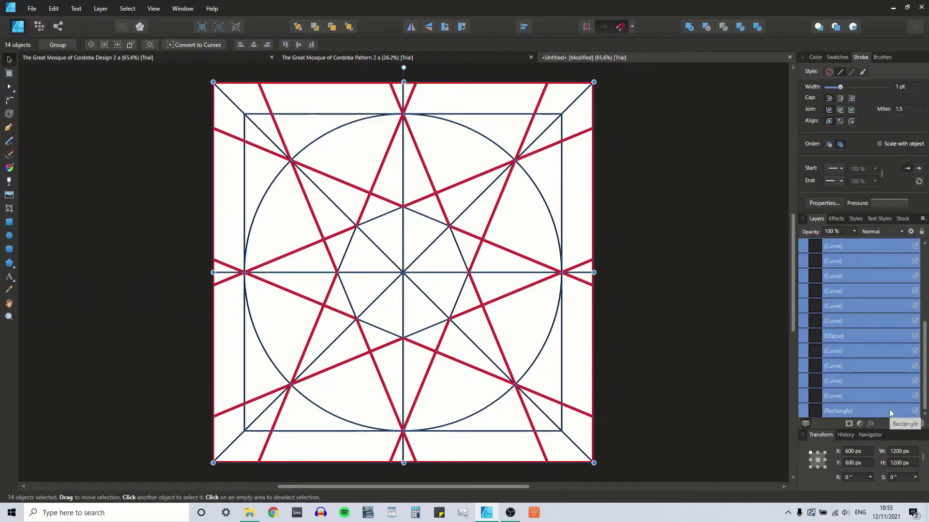
key(ctrl+g)
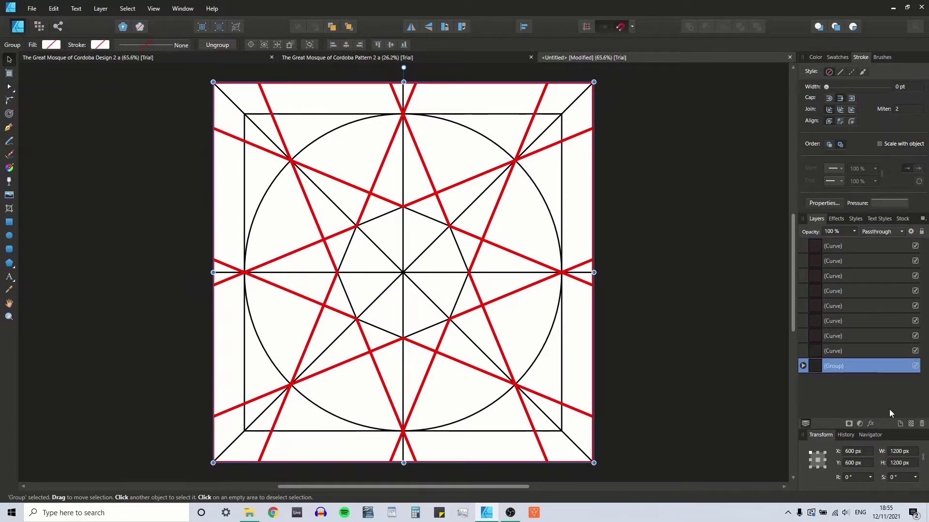
click(922, 234)
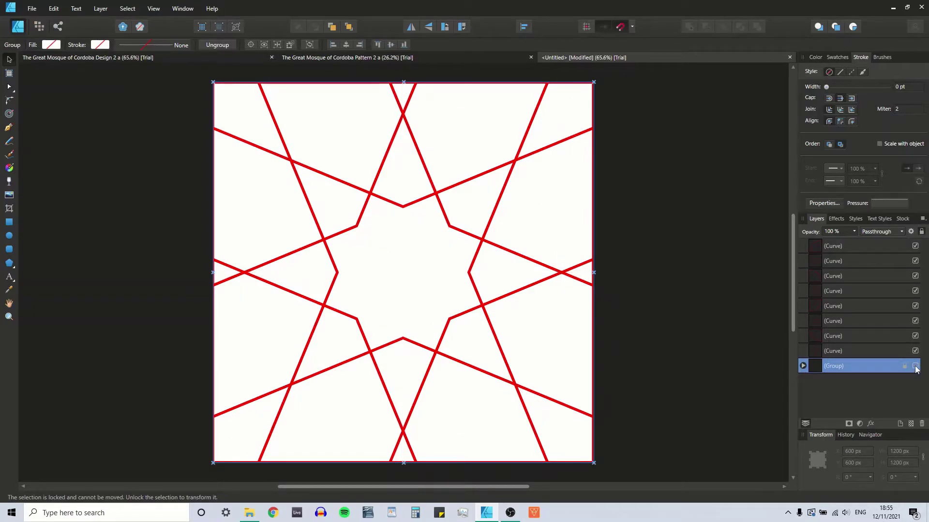
click(679, 262)
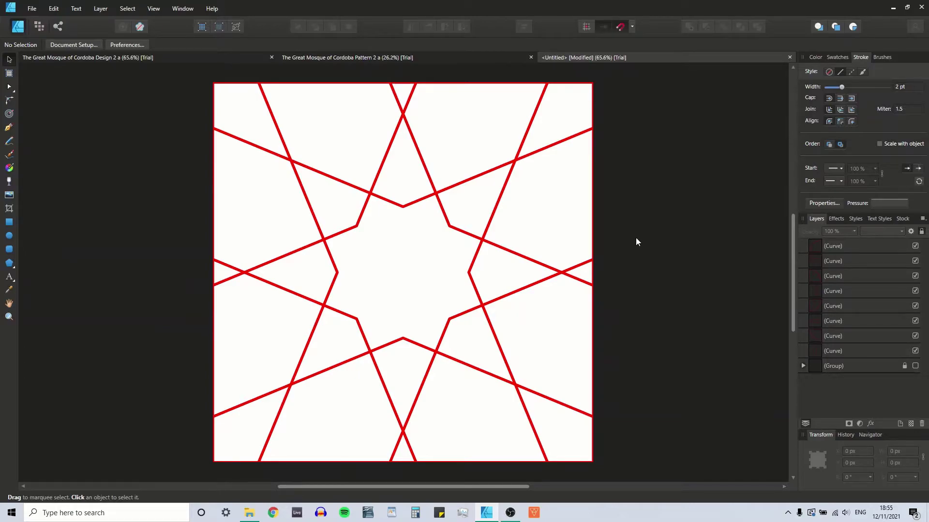
Step: Show the grid and enable snapping to it
click(154, 9)
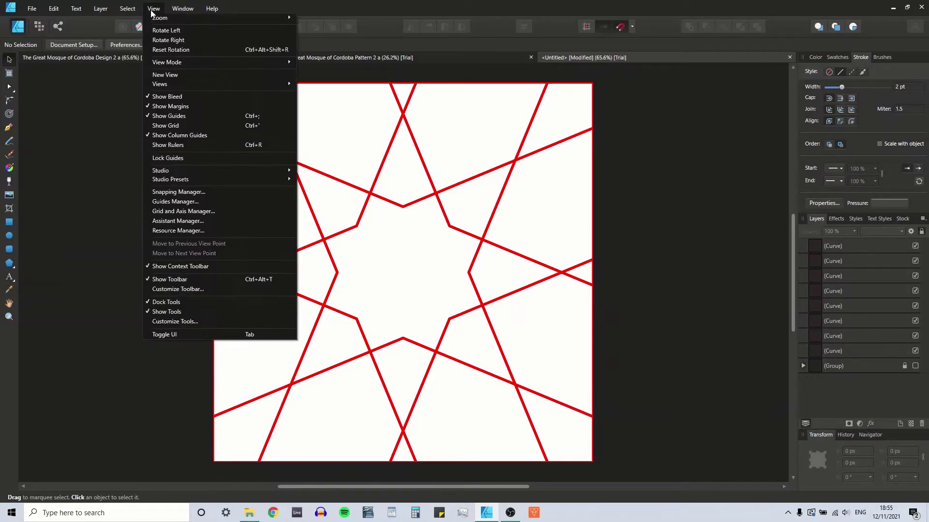
click(156, 125)
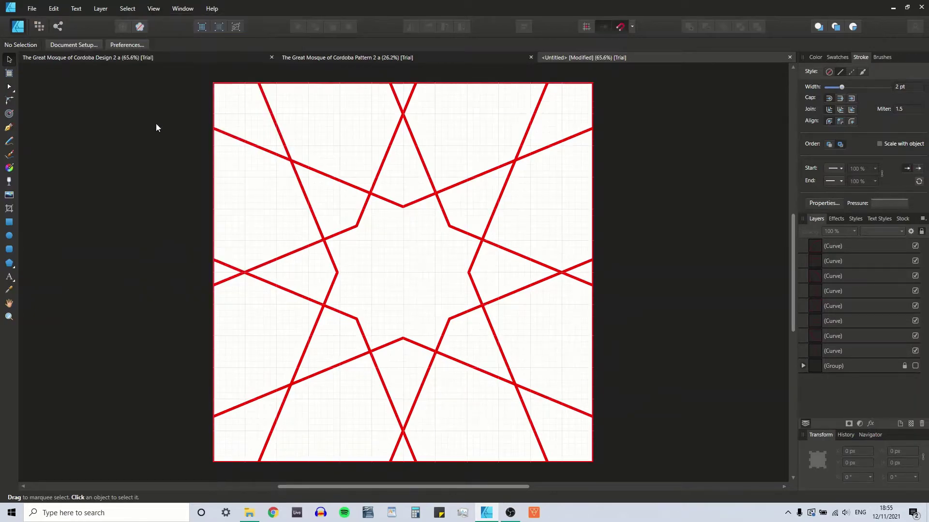
click(632, 28)
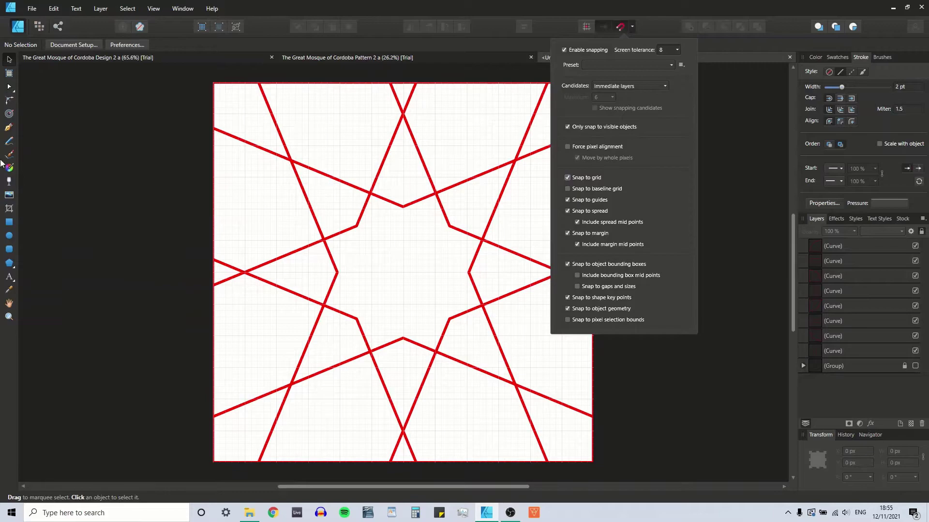
Step: Draw a 1000 × 1000 px red-outlined square centred on the page at 600, 600 px, and deselect it
click(9, 222)
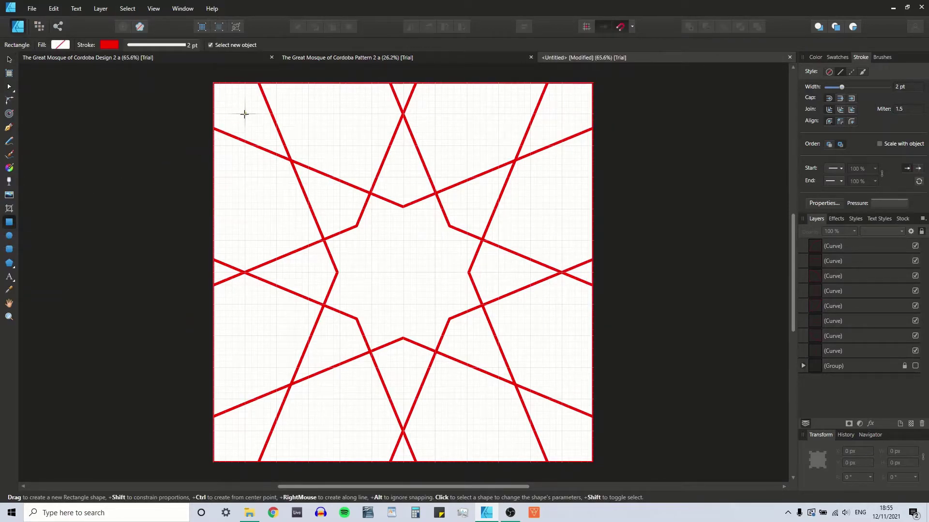
drag(245, 116, 562, 431)
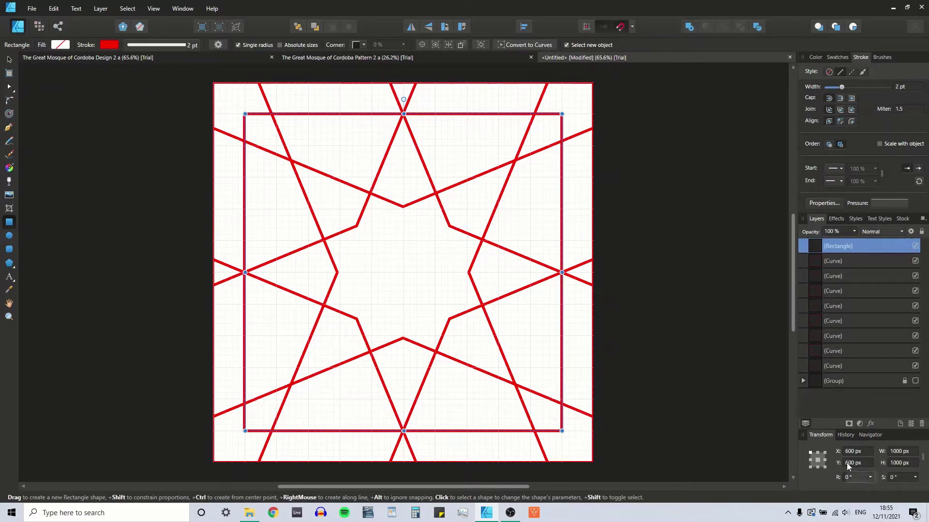
click(8, 58)
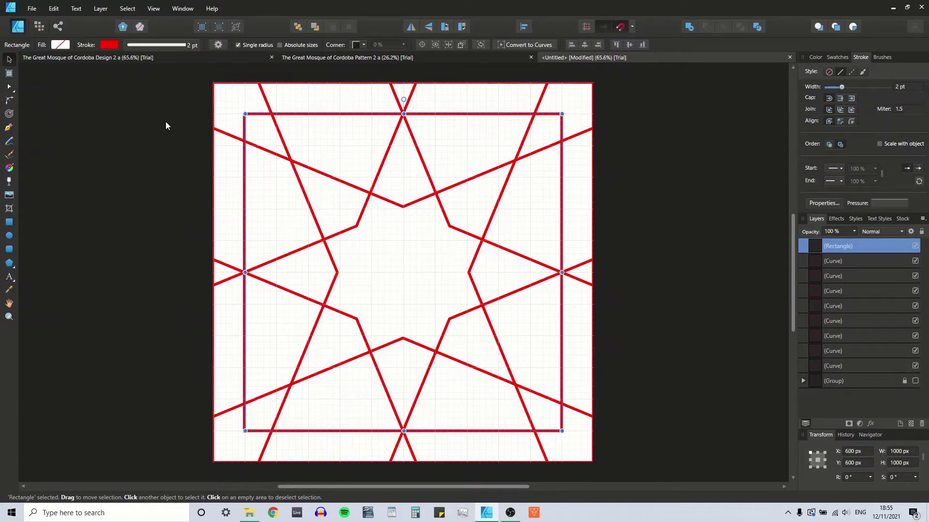
click(190, 121)
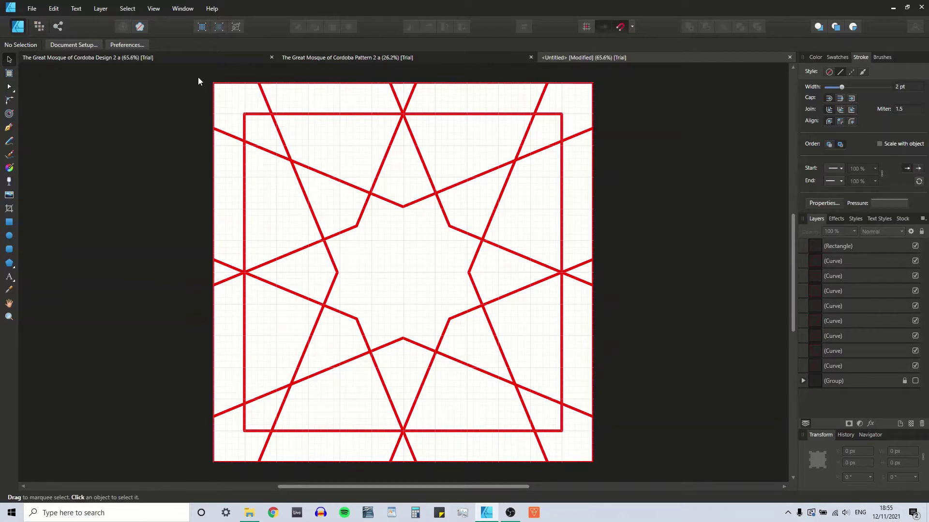
Step: Select all the red-outlined shapes and give them a solid black fill
key(ctrl+a)
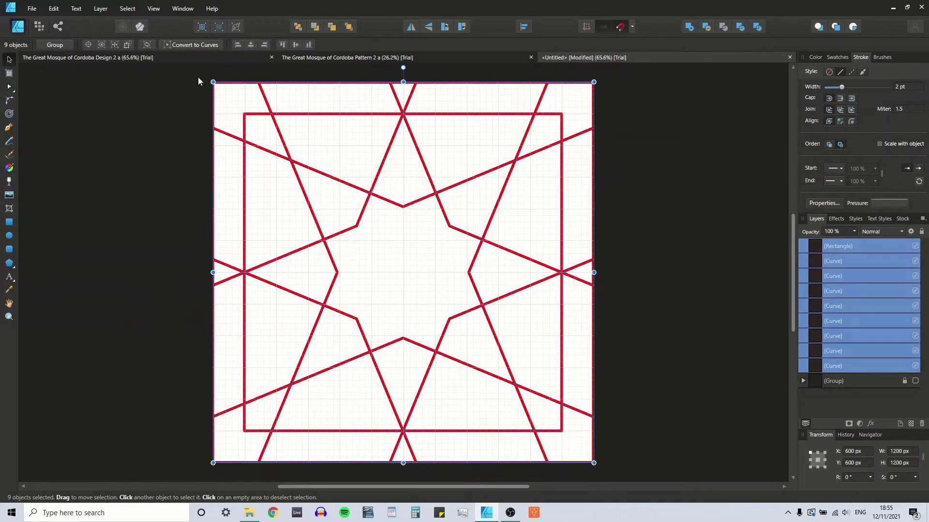
click(815, 57)
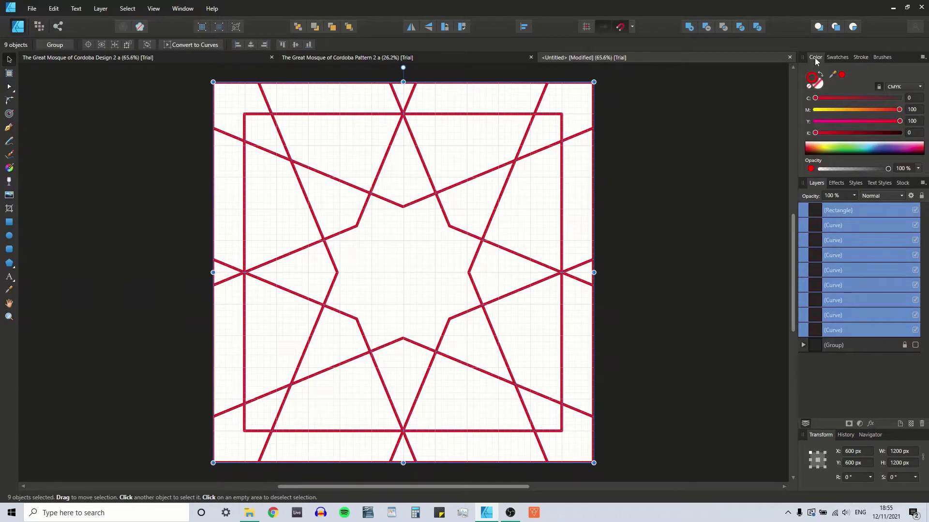
click(815, 85)
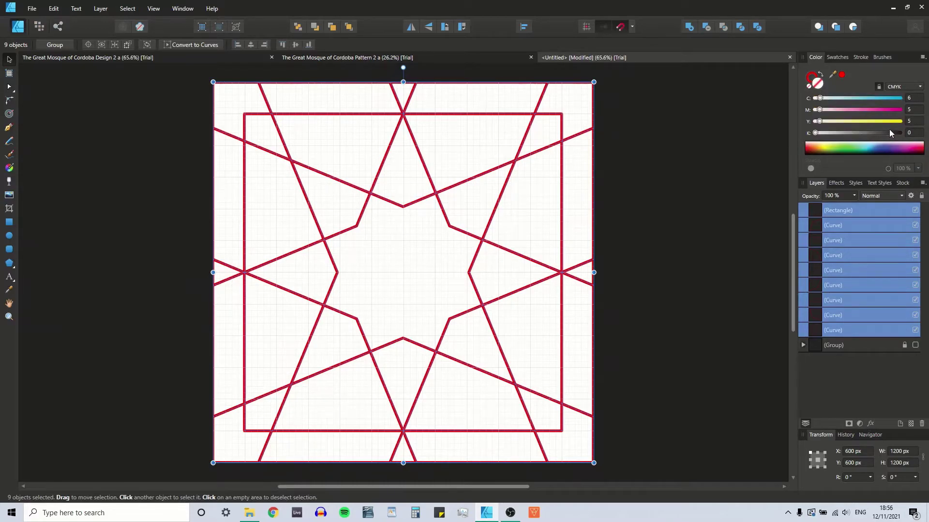
click(838, 57)
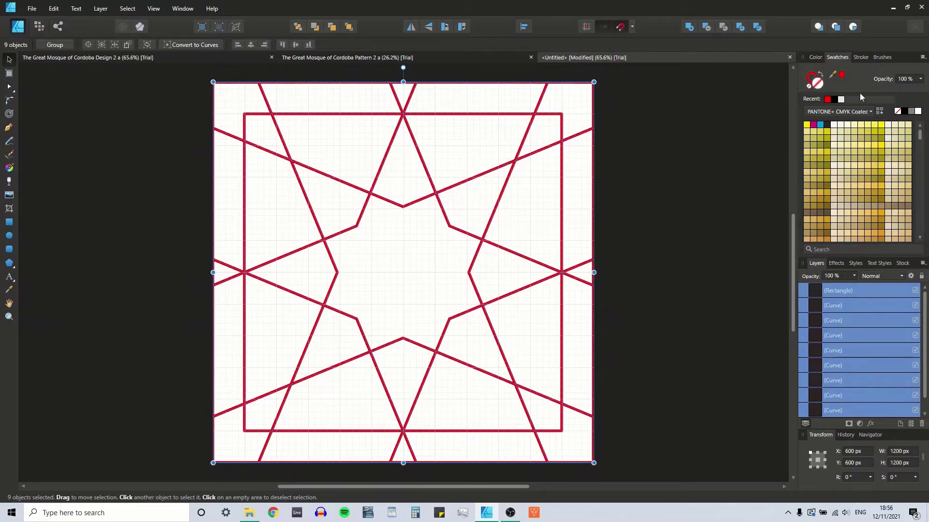
click(904, 112)
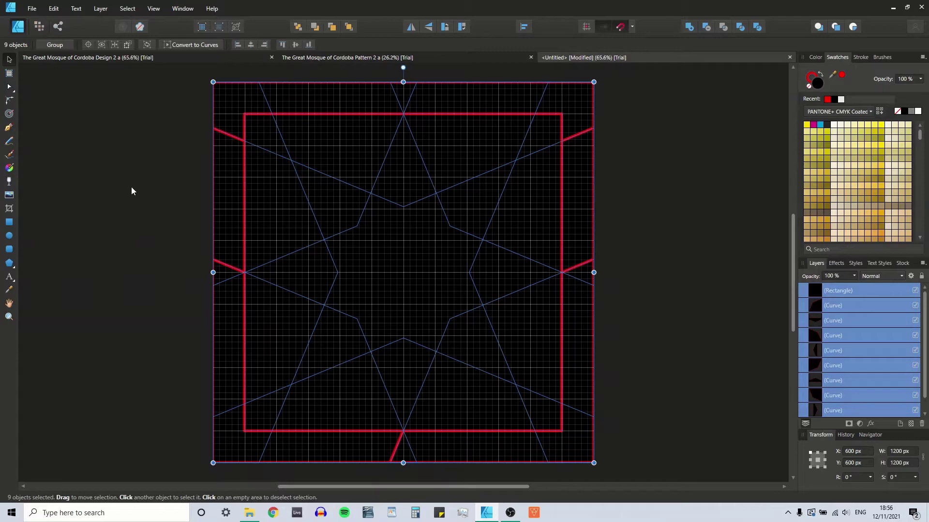
Step: Hide the grid, divide the selected black shapes into separate pieces along their overlaps, and deselect
click(153, 9)
click(169, 126)
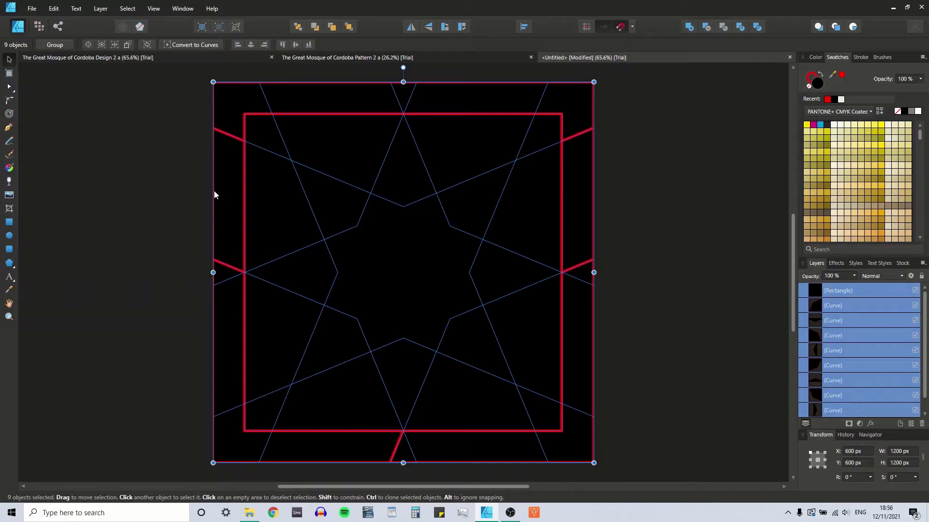
click(756, 27)
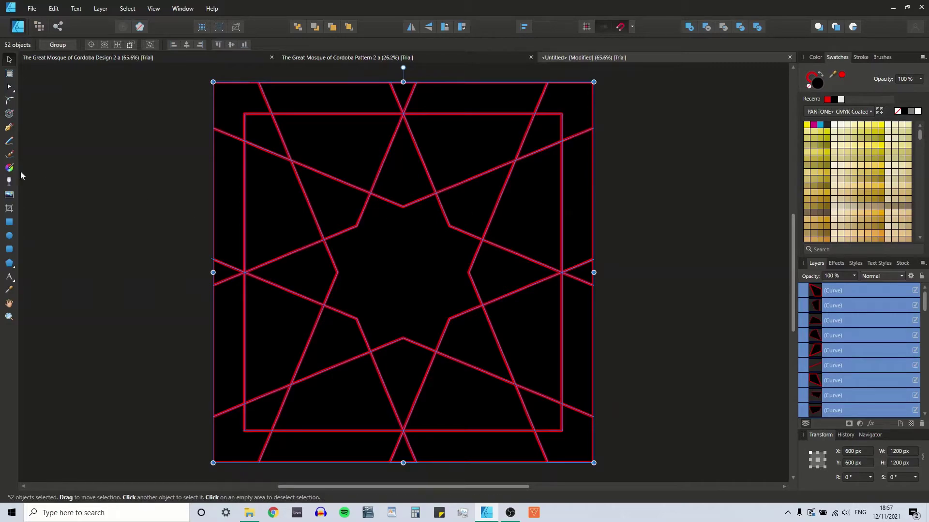
click(141, 118)
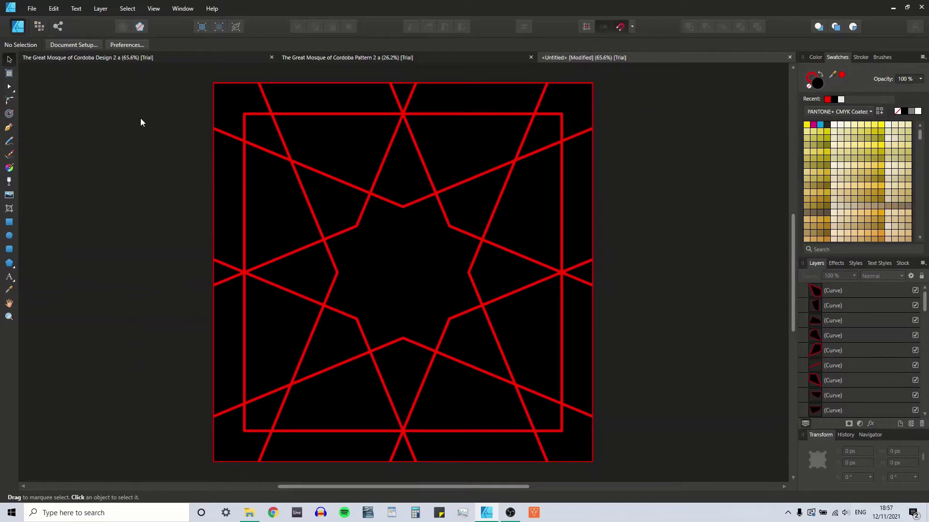
Step: Delete the black pieces above the inner square, from the upper-left strip to the page's top-right corner
click(480, 97)
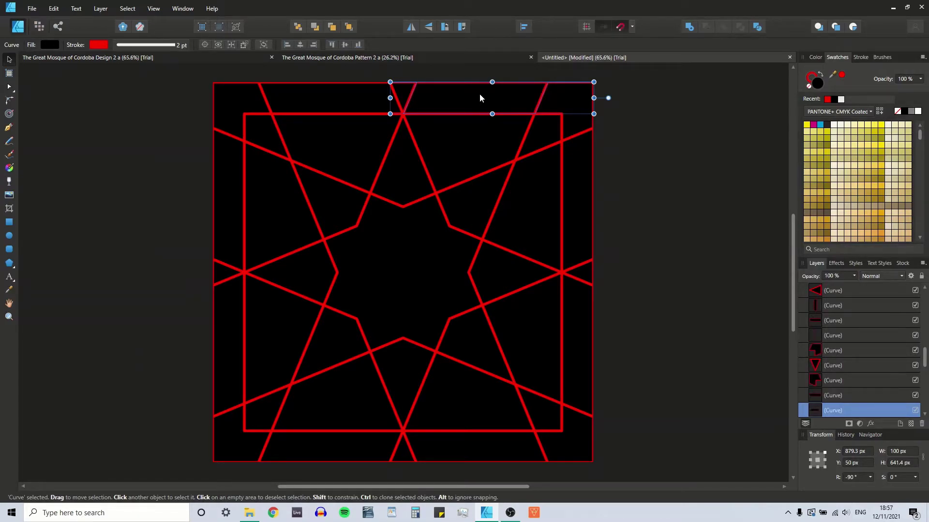
click(464, 156)
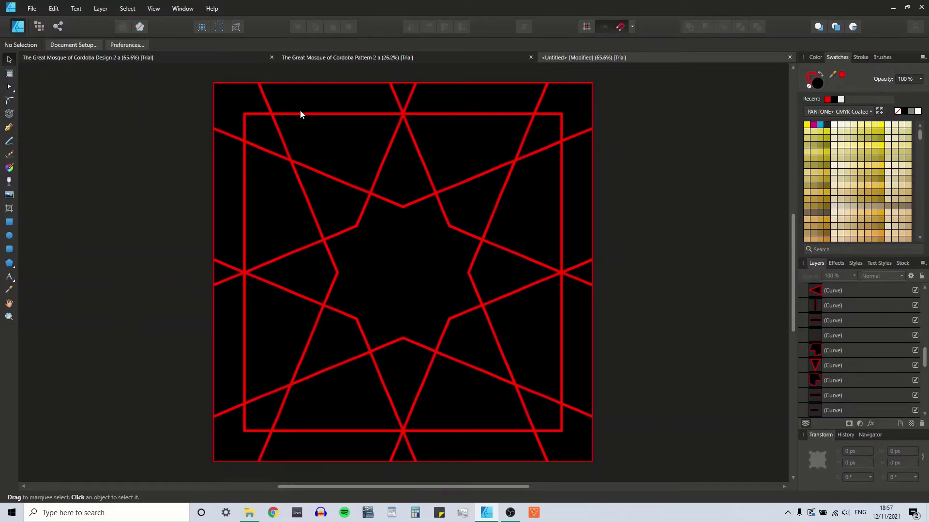
click(331, 100)
key(Delete)
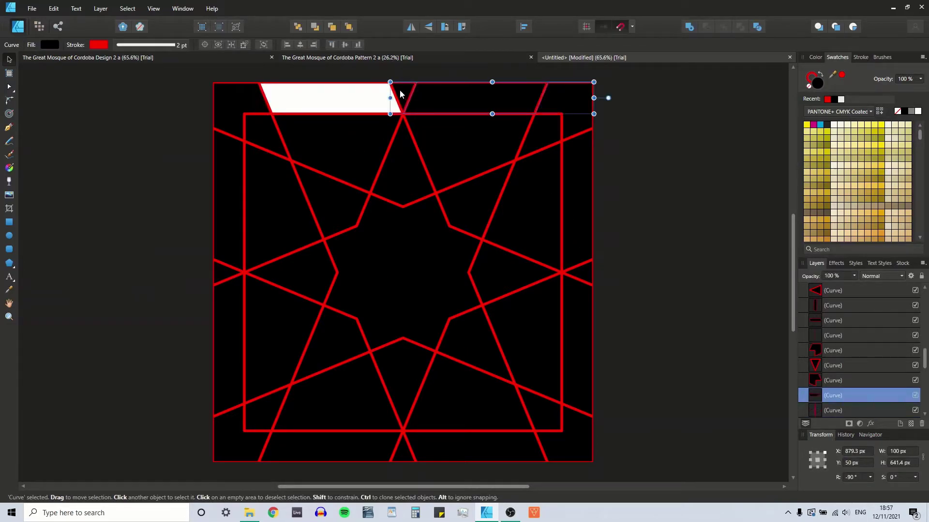
click(405, 88)
key(Delete)
click(442, 91)
key(Delete)
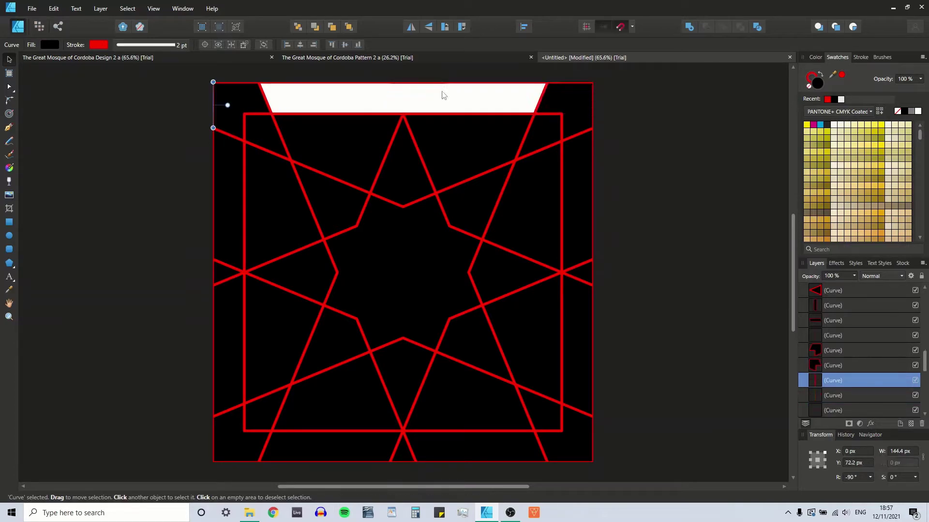
click(554, 92)
key(Delete)
Step: Delete the black top-left corner piece and the upper side pieces to the right and left of the inner square
click(574, 190)
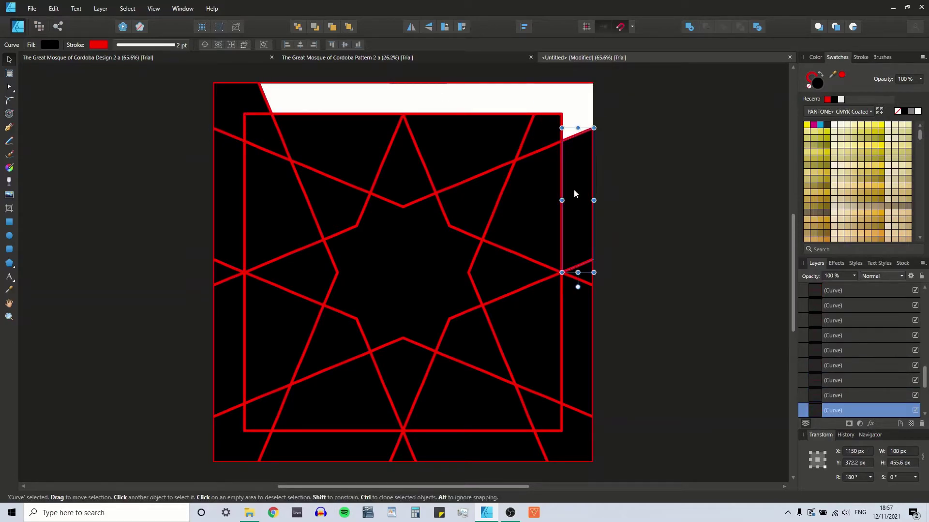
key(Delete)
click(241, 93)
key(Delete)
click(225, 198)
key(Delete)
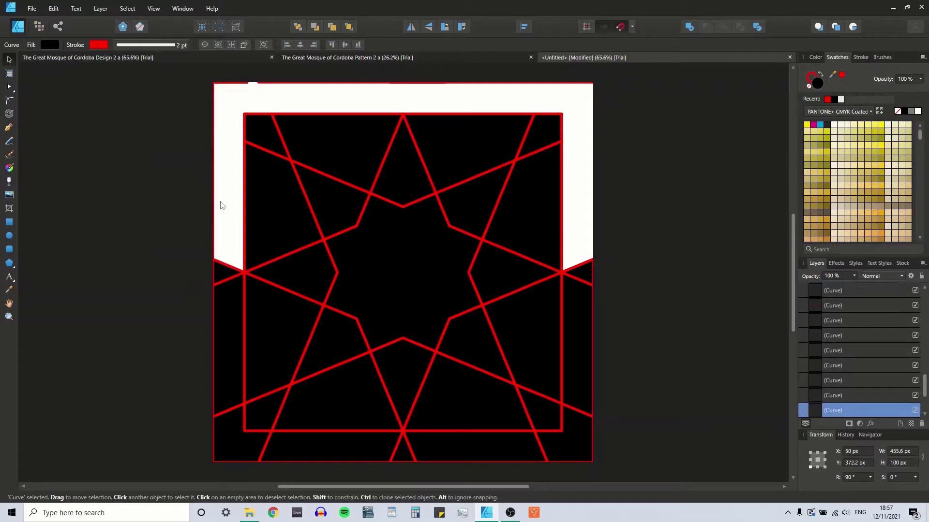
Step: Delete the lower-left side piece, the small left triangle, the bottom-left corner and the bottom-left strip outside the inner square
click(221, 328)
key(Delete)
click(218, 284)
key(Delete)
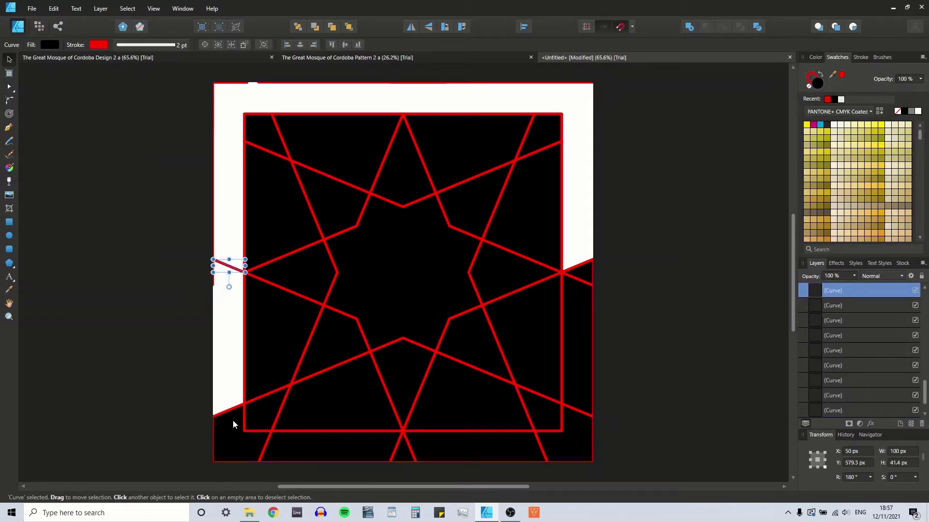
click(233, 426)
key(Delete)
click(297, 445)
key(Delete)
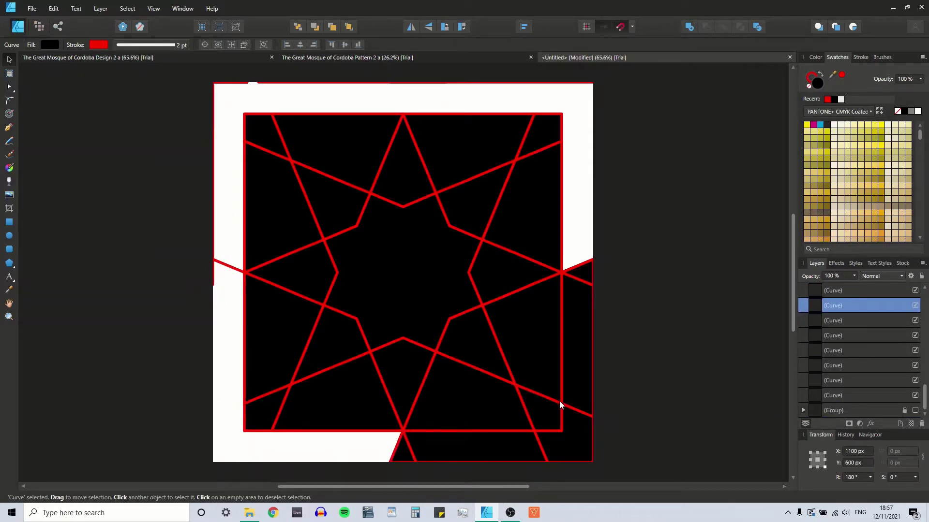
Step: Delete the bottom-right strip, bottom-right corner, lower-right side piece and the small right and bottom triangles outside the inner square
click(472, 446)
key(Delete)
click(565, 441)
key(Delete)
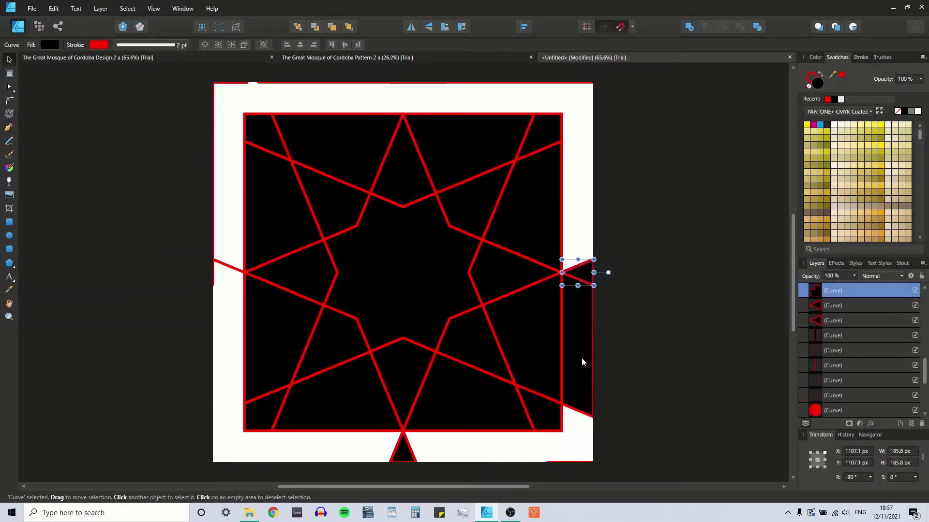
click(581, 362)
key(Delete)
click(580, 277)
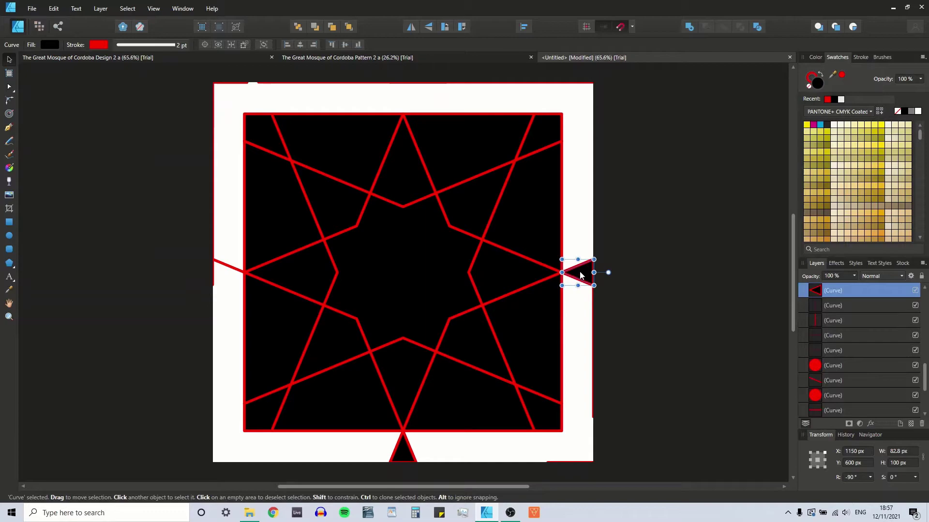
key(Delete)
click(396, 457)
key(Delete)
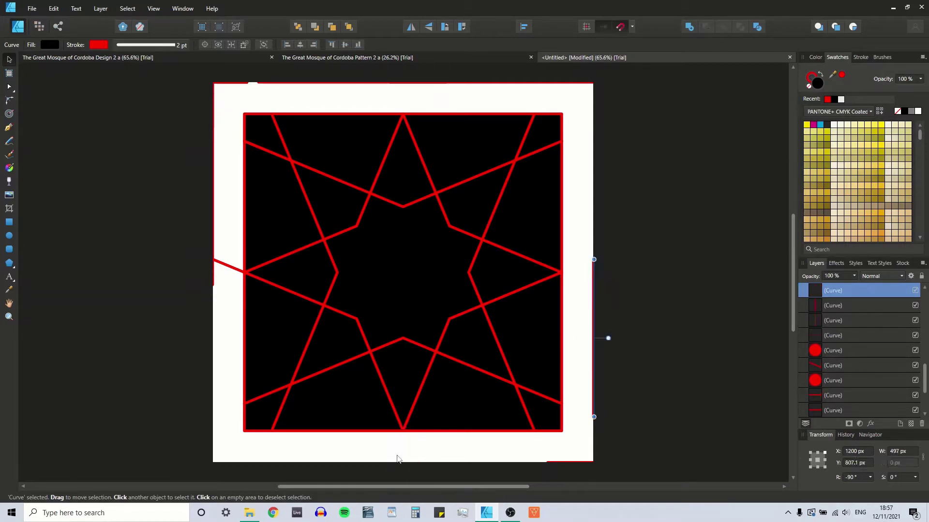
Step: Delete the leftover red line fragments around the page edges outside the inner square, and select all remaining pieces to check their extent
click(216, 263)
key(Delete)
click(216, 265)
drag(220, 297, 612, 100)
key(Delete)
key(Delete)
drag(574, 211, 514, 471)
key(Delete)
key(Delete)
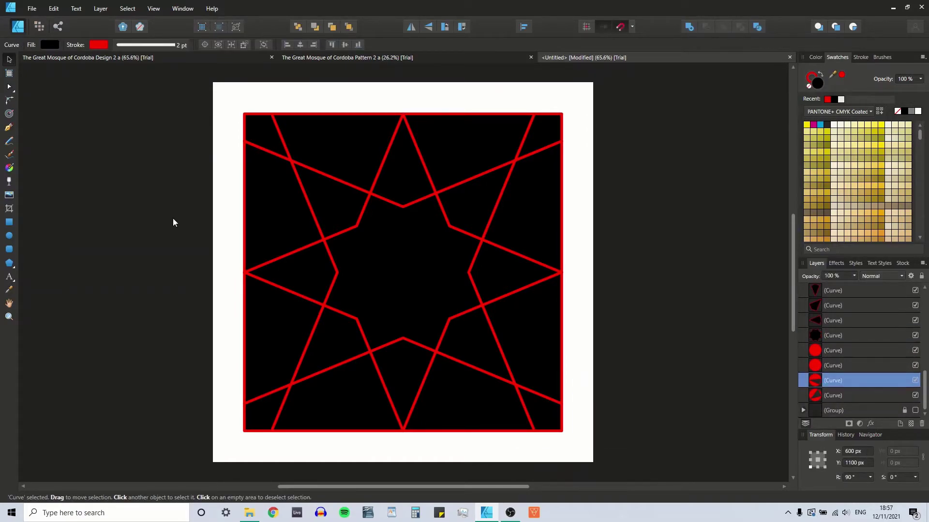
key(ctrl+a)
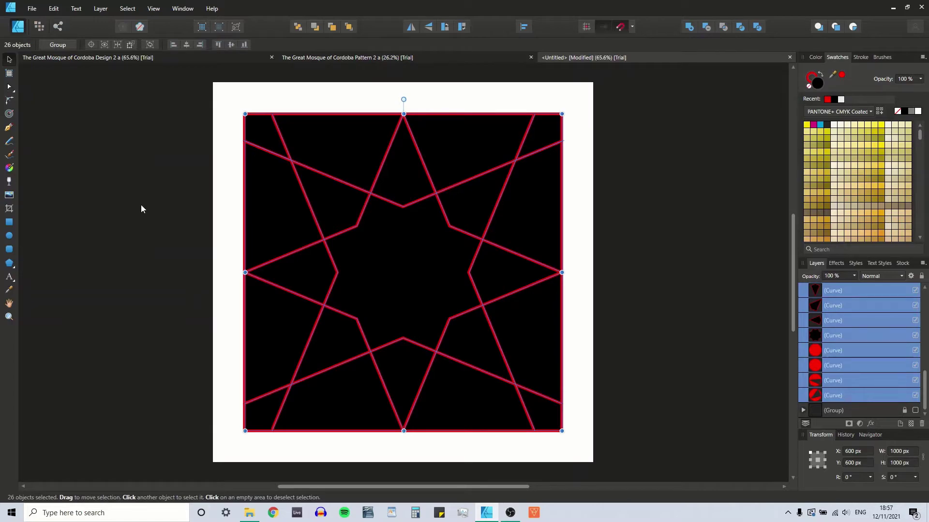
click(218, 171)
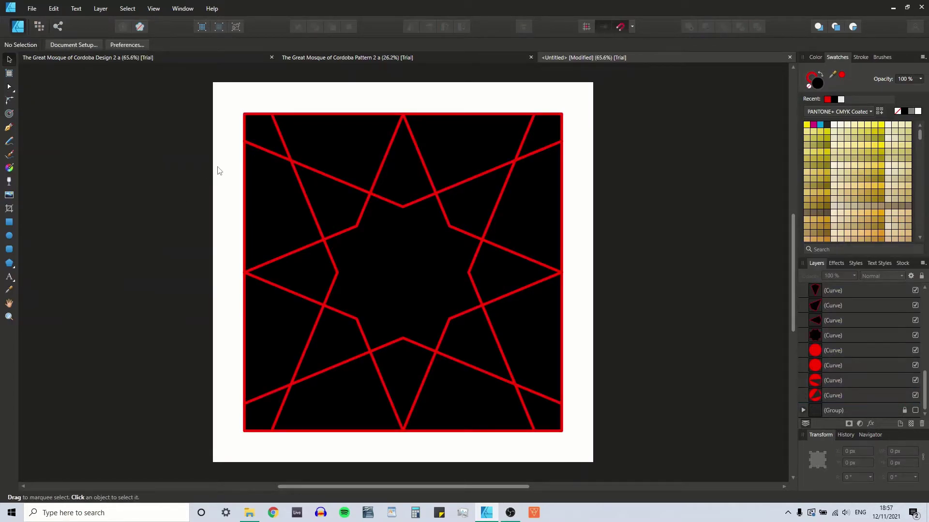
key(ctrl+a)
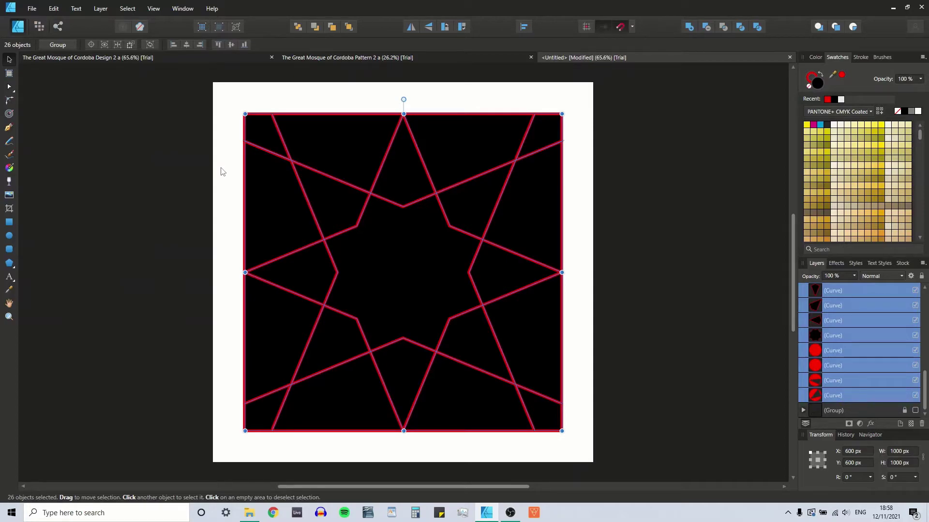
click(224, 170)
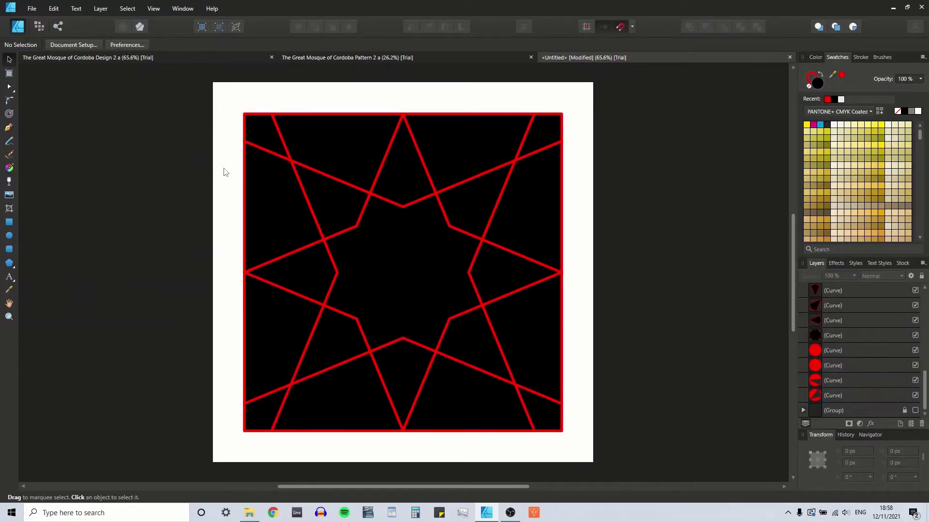
Step: Move the two upper-left pieces aside and delete the stray node extending from the neighbouring top trapezoid
click(277, 205)
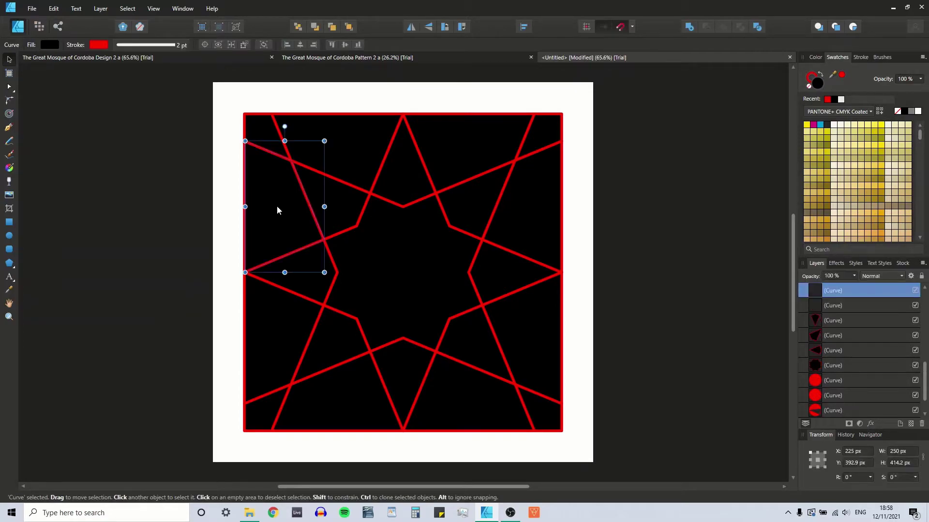
drag(272, 199, 242, 214)
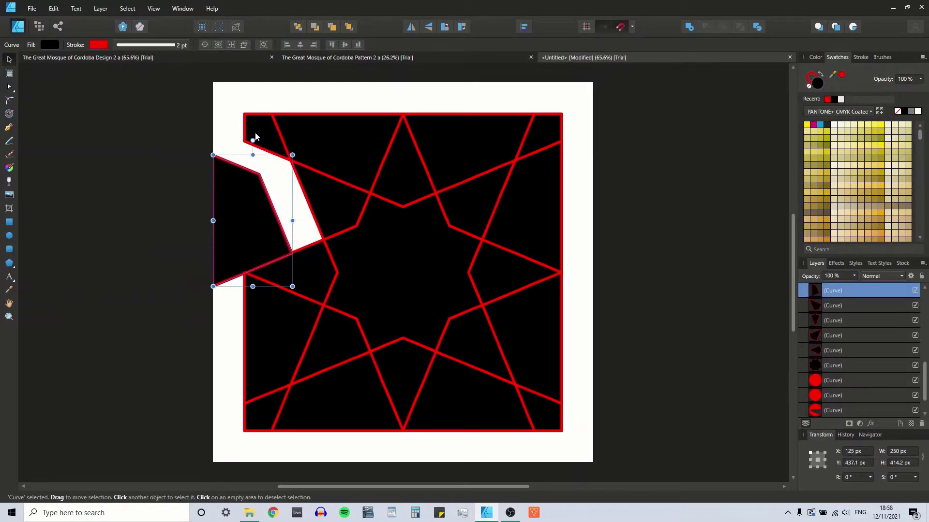
drag(256, 134, 236, 114)
click(270, 153)
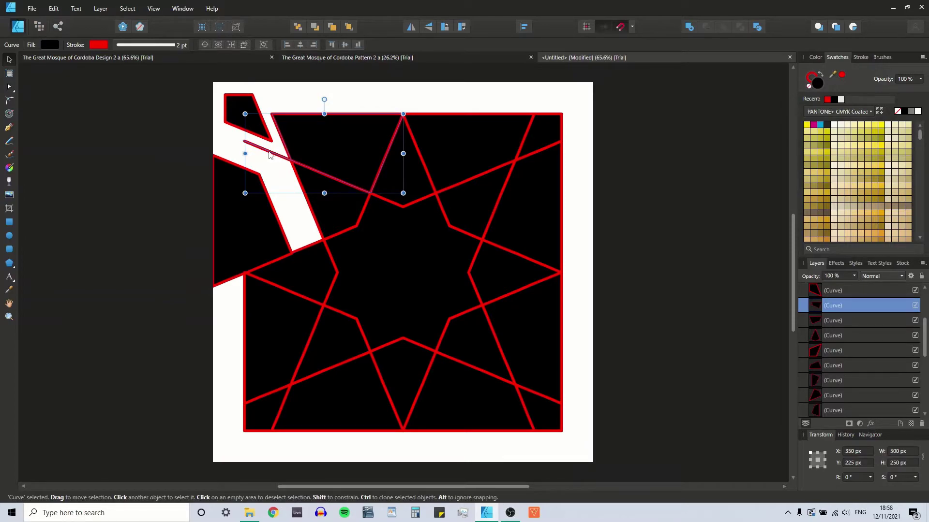
click(275, 168)
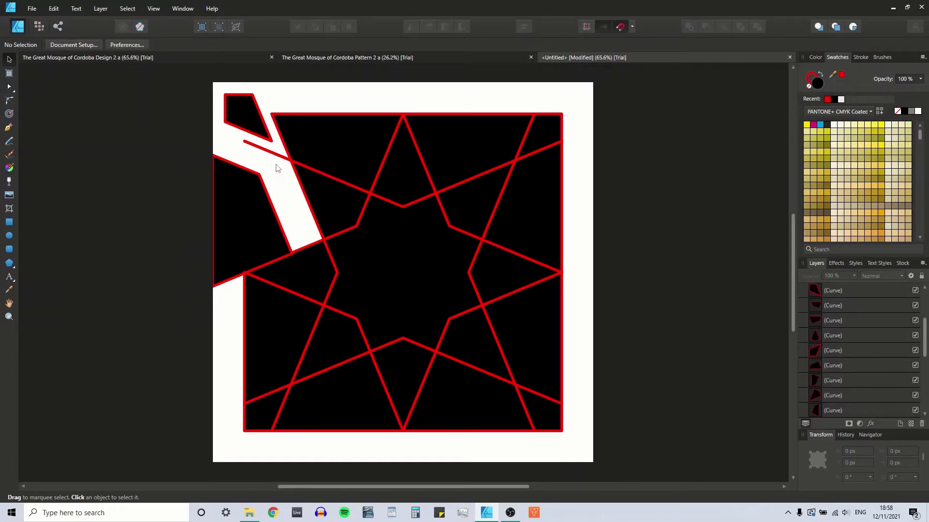
click(9, 87)
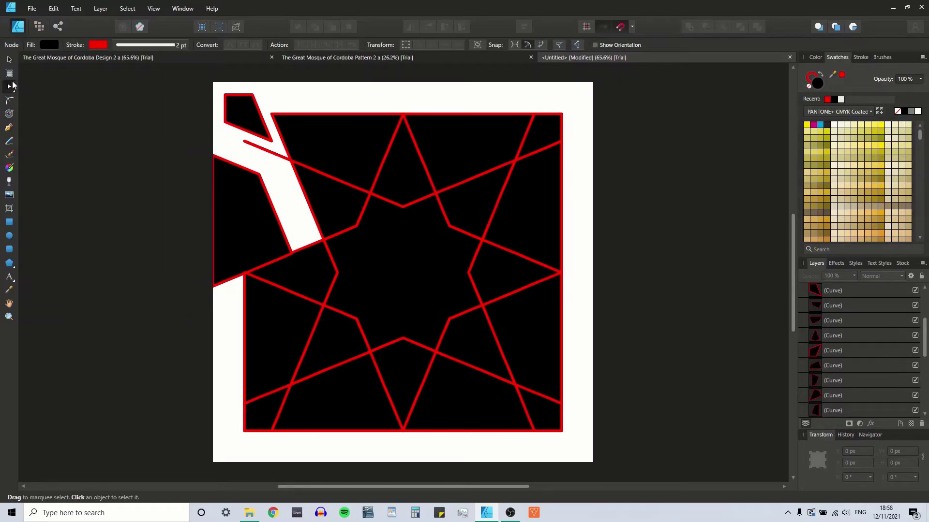
click(247, 143)
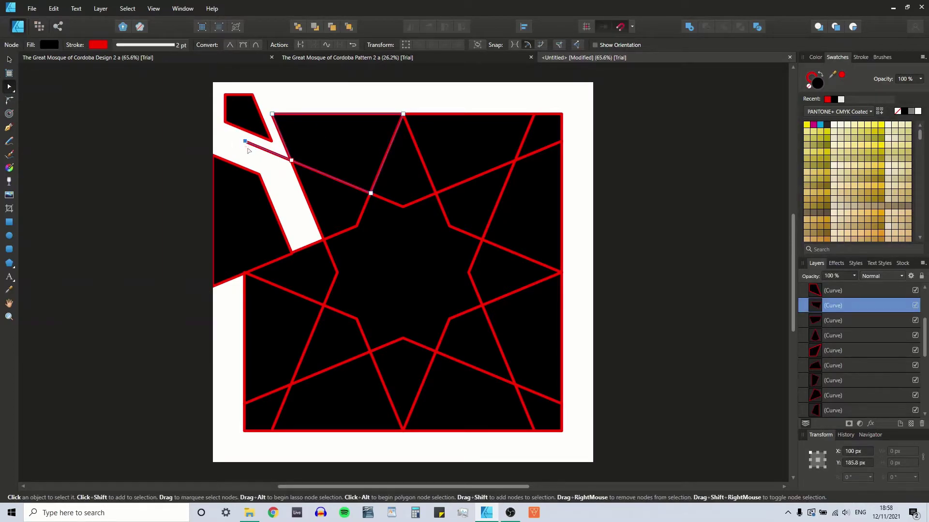
key(Delete)
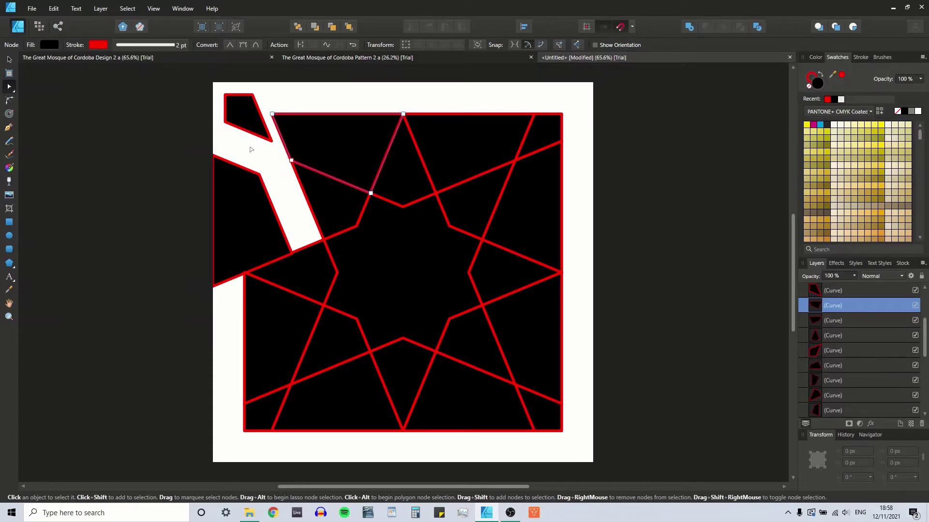
Step: Move the upper-left side piece and the top-left corner piece back into place in the square
click(9, 59)
drag(242, 195, 277, 191)
drag(238, 105, 260, 125)
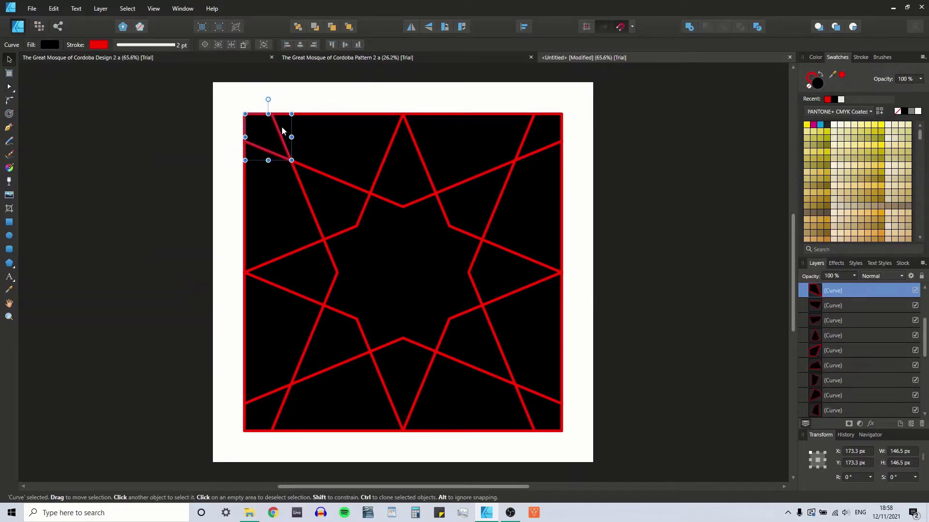
Step: Move the upper-right side piece and the top-right corner piece aside, and delete the stray line segment between them
click(533, 167)
drag(538, 179, 564, 183)
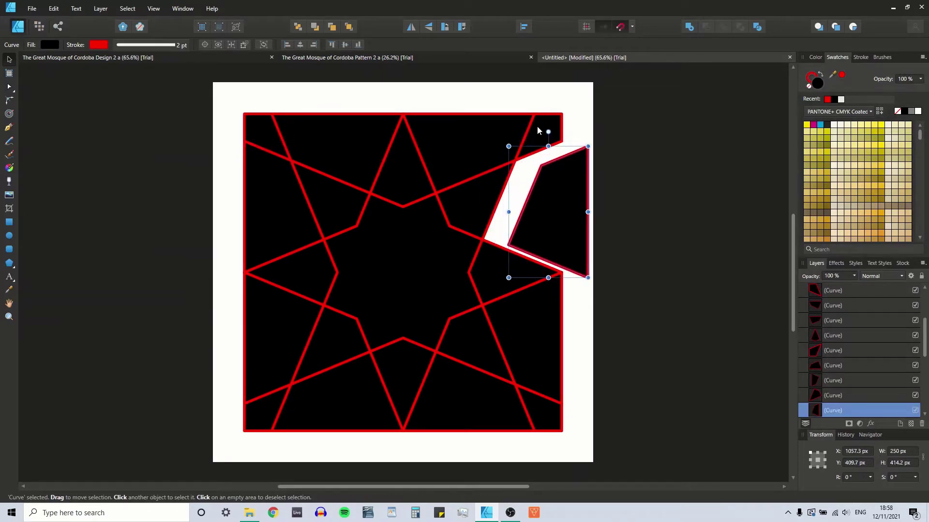
drag(536, 128, 559, 106)
click(9, 87)
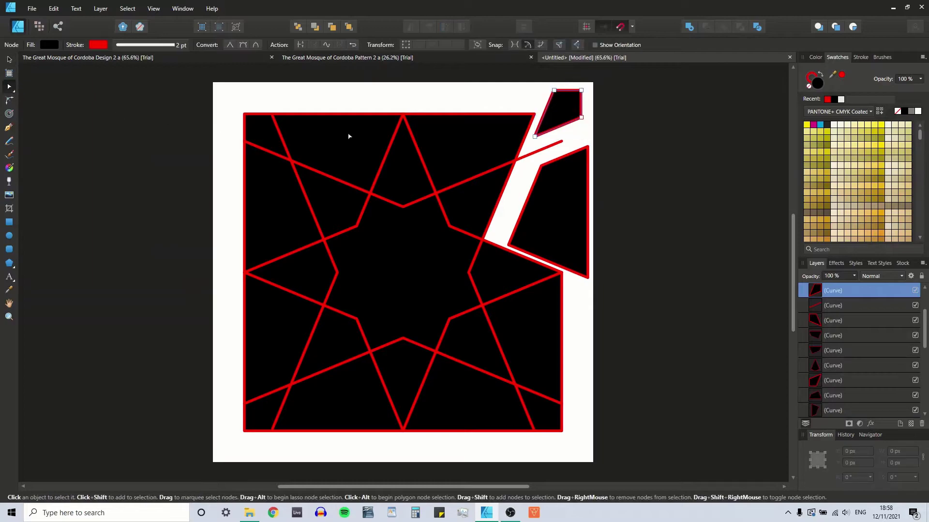
click(562, 145)
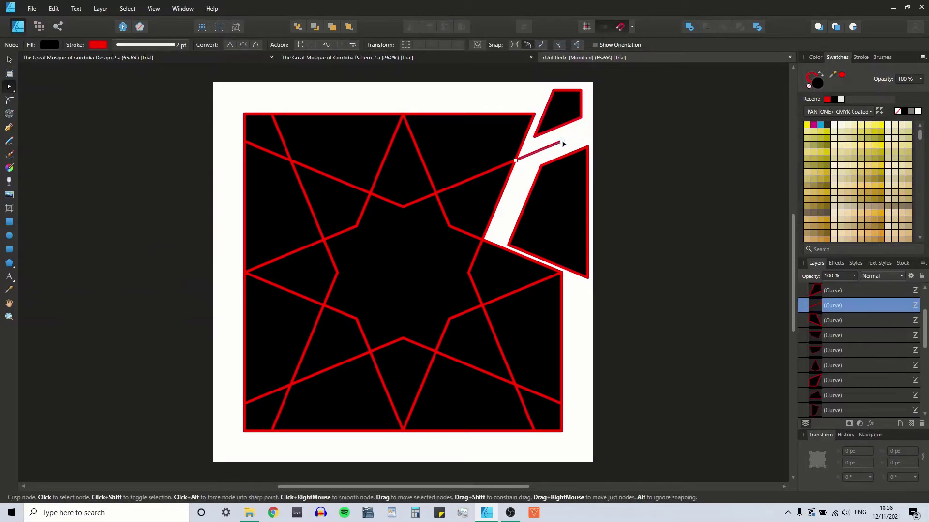
key(Delete)
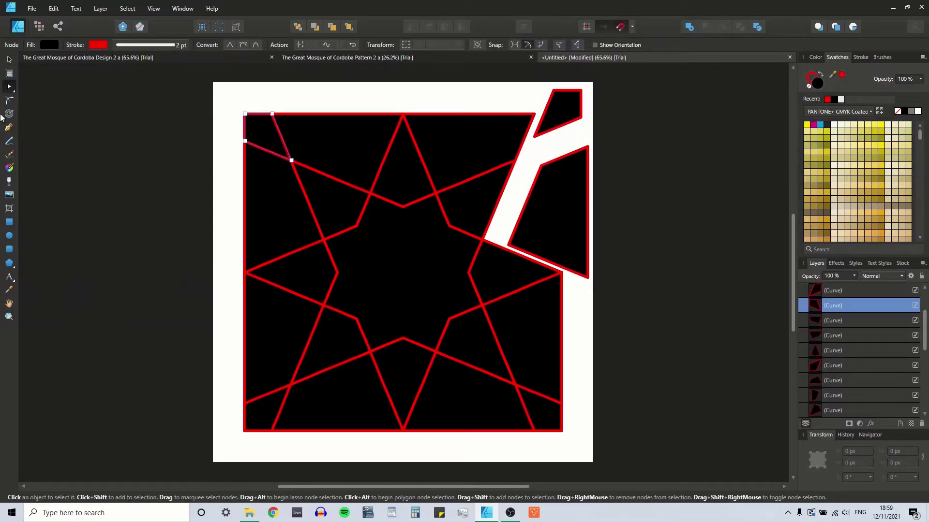
Step: Move the upper-right side piece and the top-right corner piece back into place in the square
click(8, 60)
drag(552, 208, 525, 202)
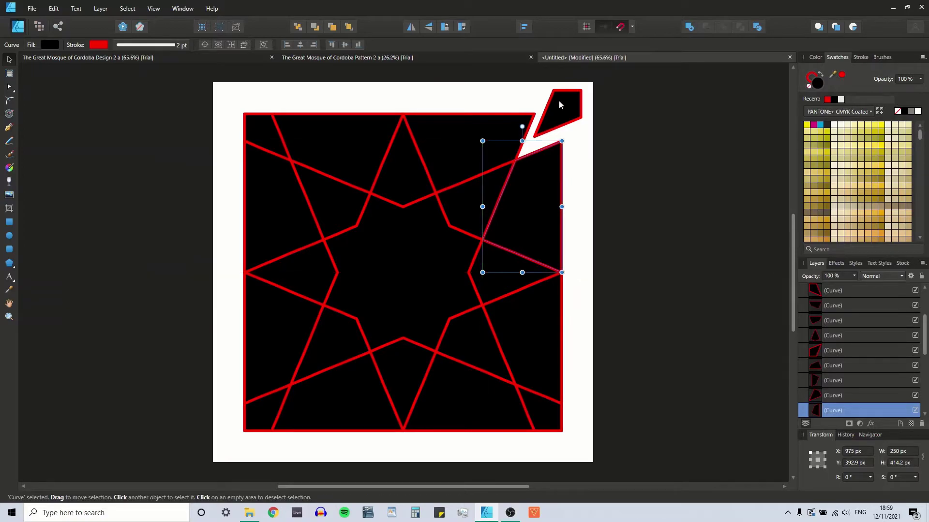
drag(561, 99, 541, 123)
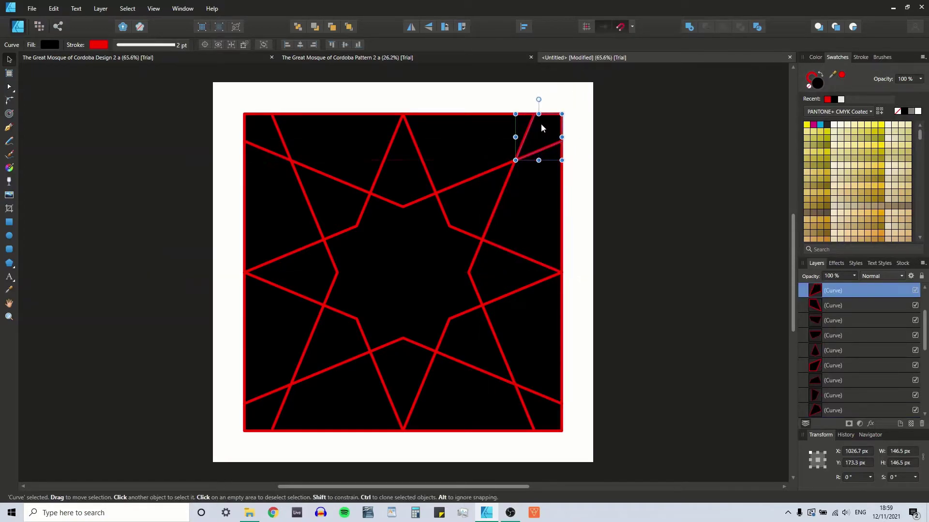
Step: Move the top-right trapezoid and the top kite aside to check for stray lines, and undo both moves
click(445, 134)
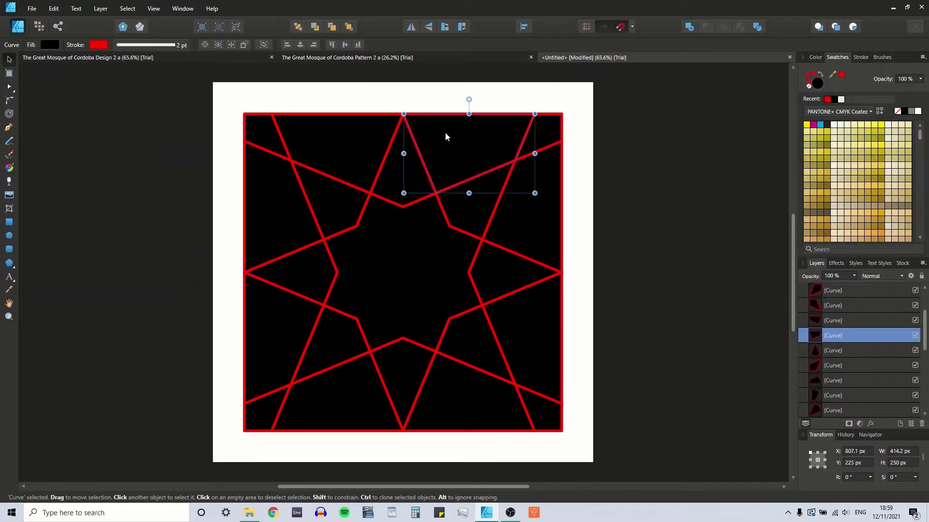
drag(446, 133, 464, 100)
click(404, 164)
drag(404, 166, 395, 193)
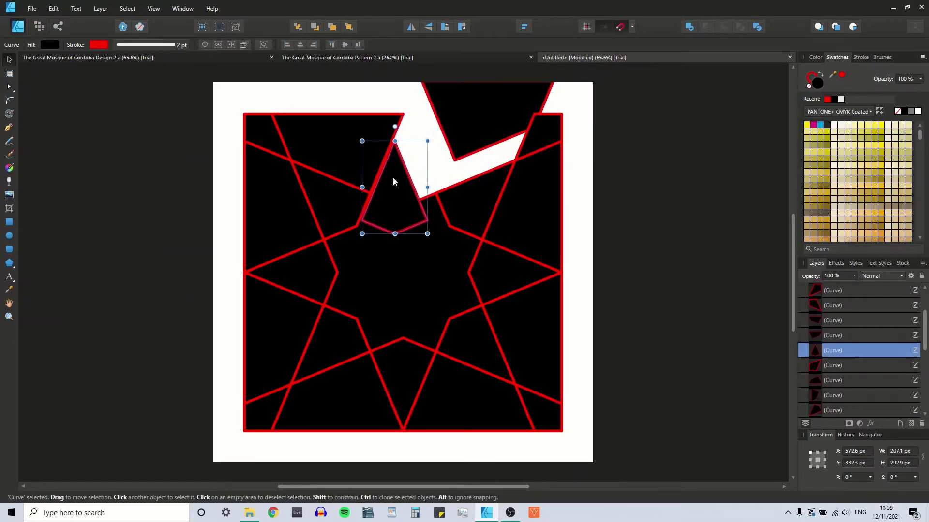
key(ctrl+z)
click(455, 131)
key(ctrl+z)
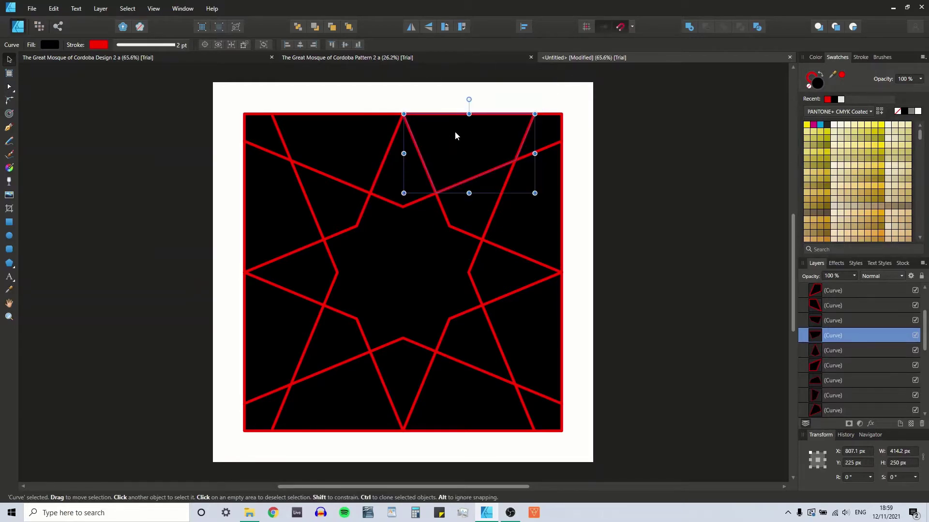
Step: Move the bottom-right trapezoid and the bottom kite aside to check for stray lines, undoing each move
click(458, 400)
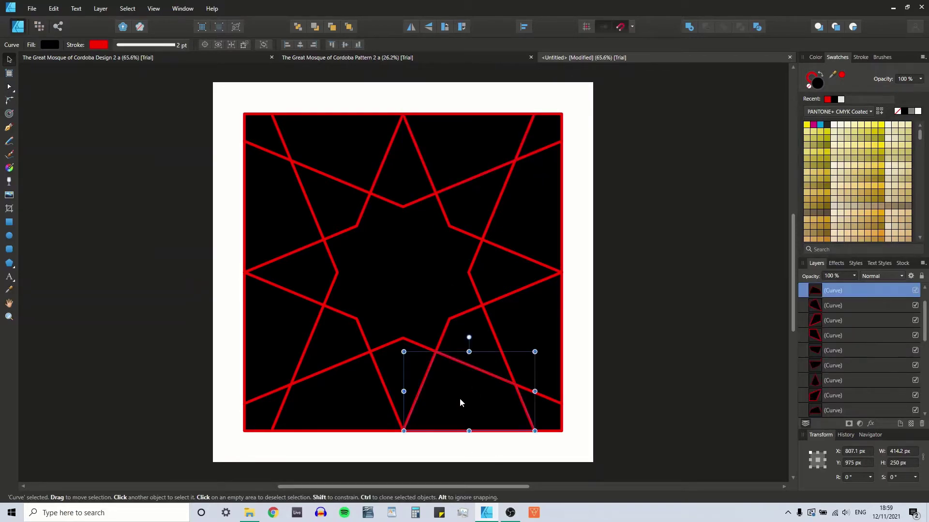
drag(457, 398, 452, 414)
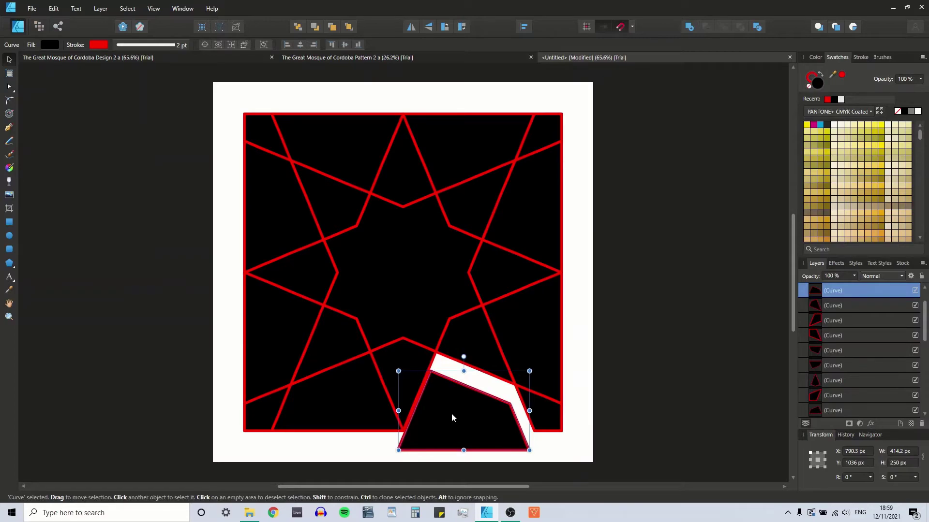
key(ctrl+z)
click(391, 360)
drag(391, 362, 391, 306)
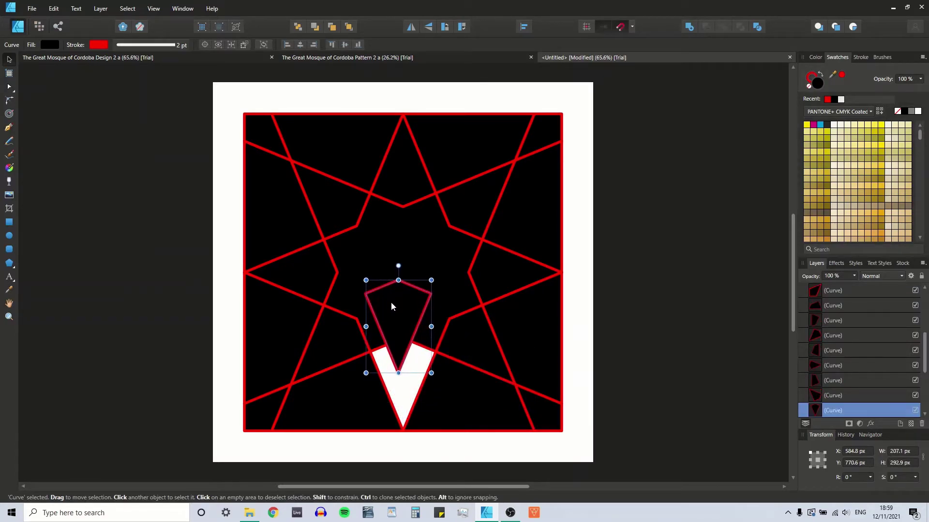
key(ctrl+z)
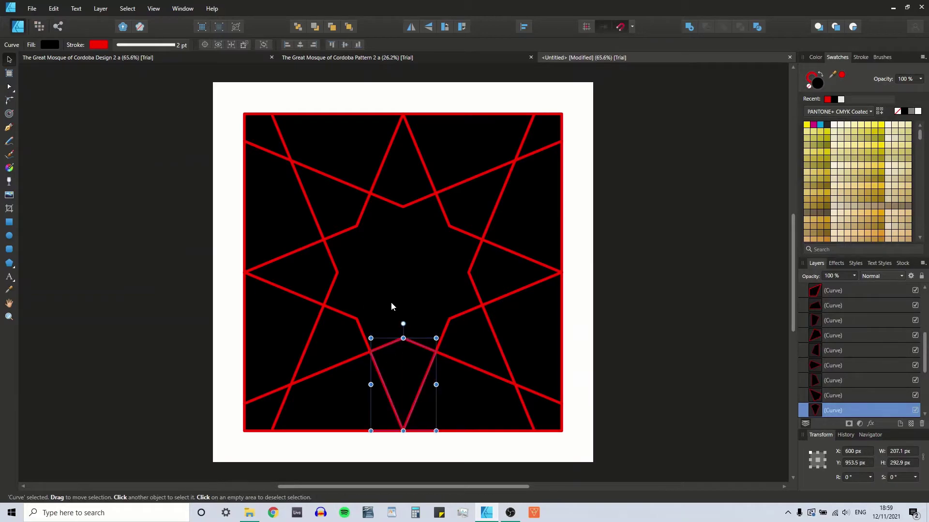
Step: Select all the pieces and display their nodes to check for stray points
click(228, 284)
click(530, 319)
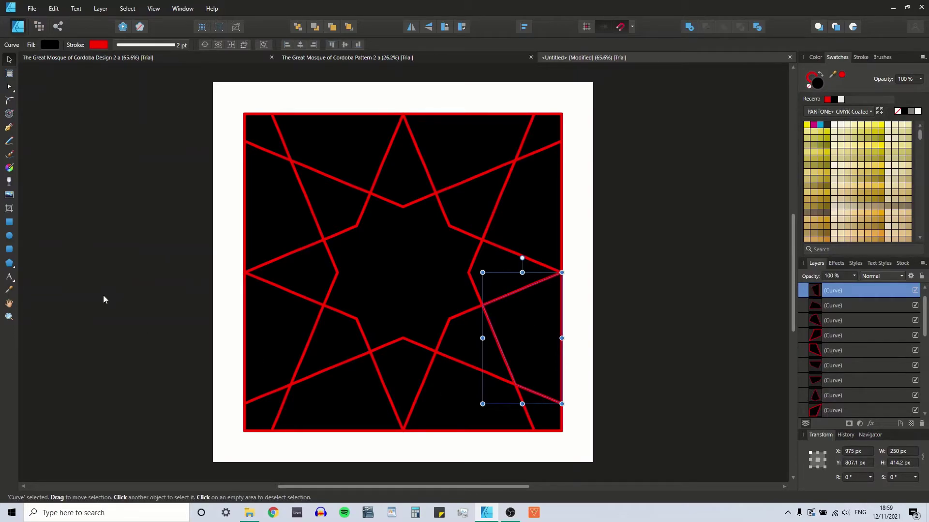
key(ctrl+a)
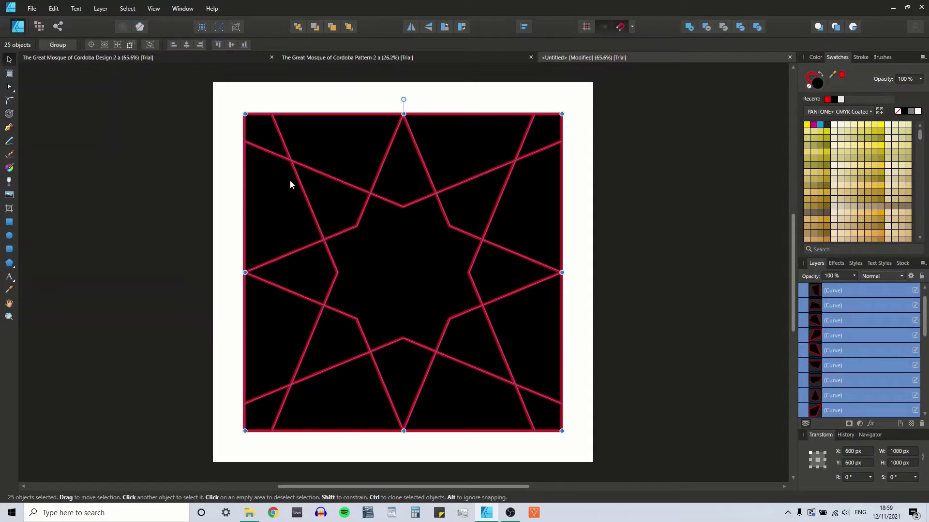
click(9, 87)
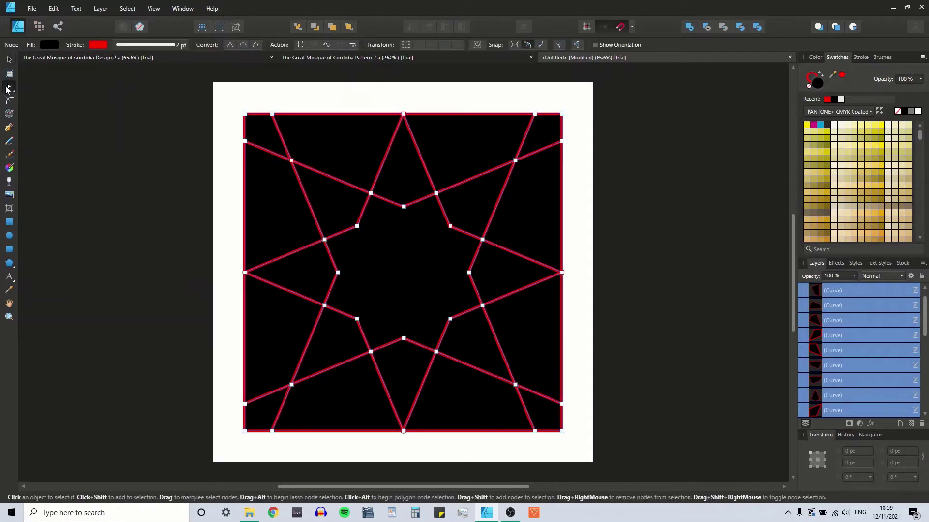
click(9, 60)
click(231, 419)
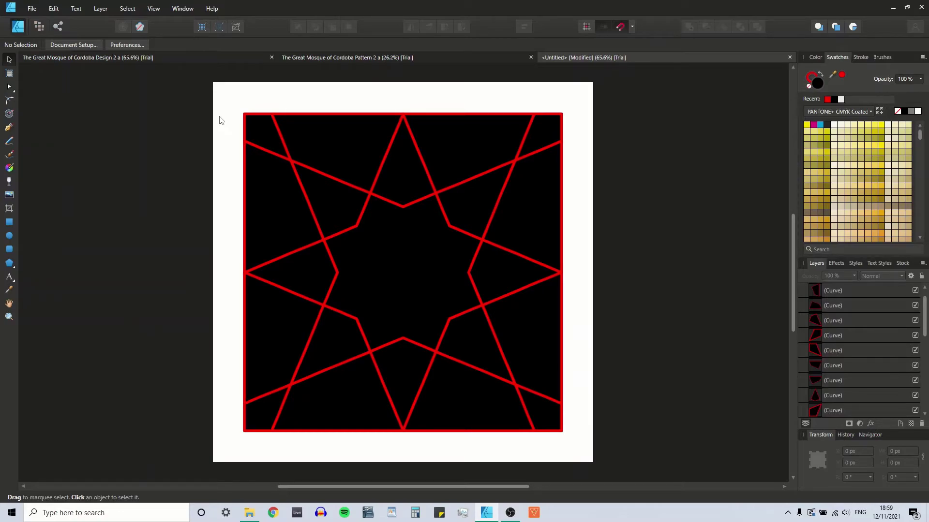
Step: Remove the red stroke from all the pieces, keeping their black fill
key(ctrl+a)
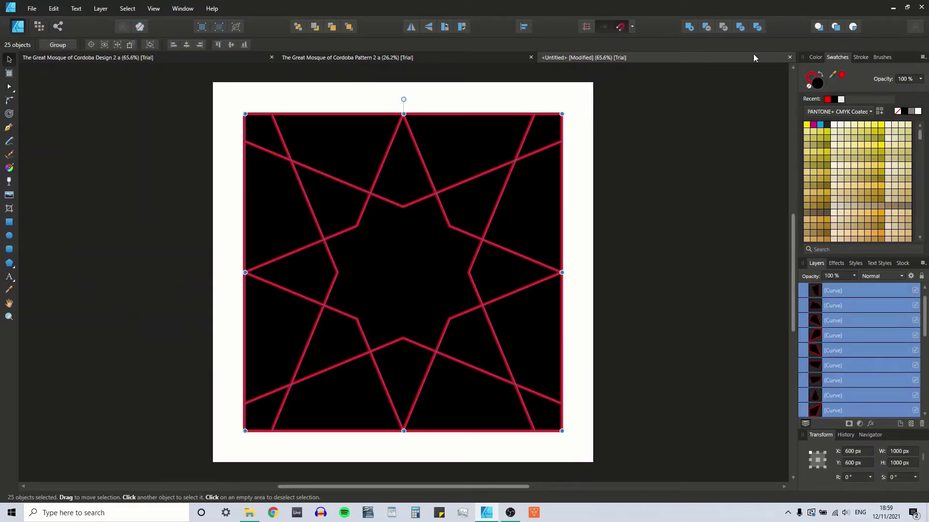
click(807, 79)
click(811, 89)
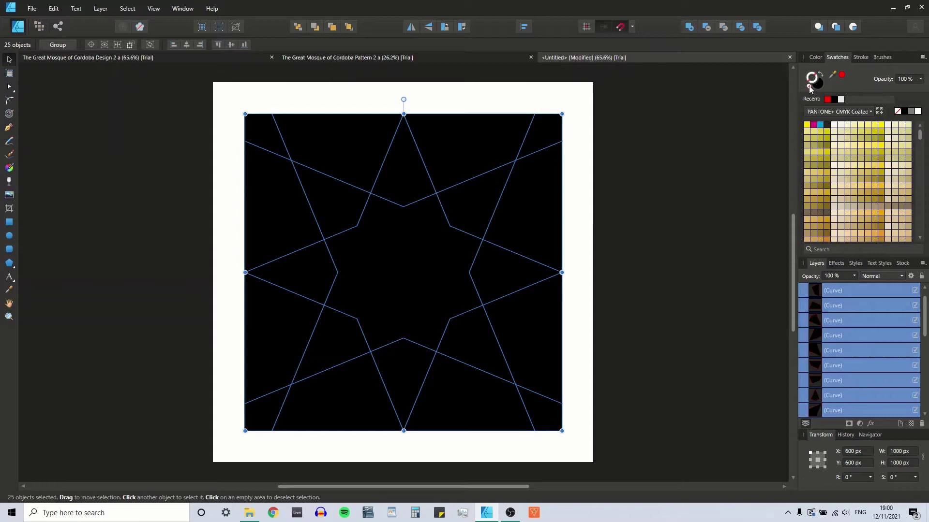
click(818, 85)
click(815, 58)
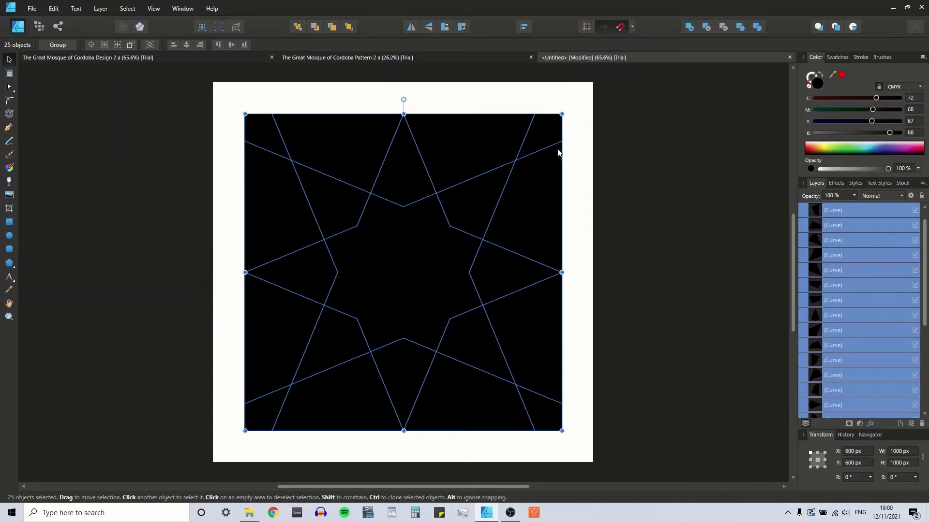
click(574, 126)
Step: Fill the central eight-pointed star with white
click(405, 244)
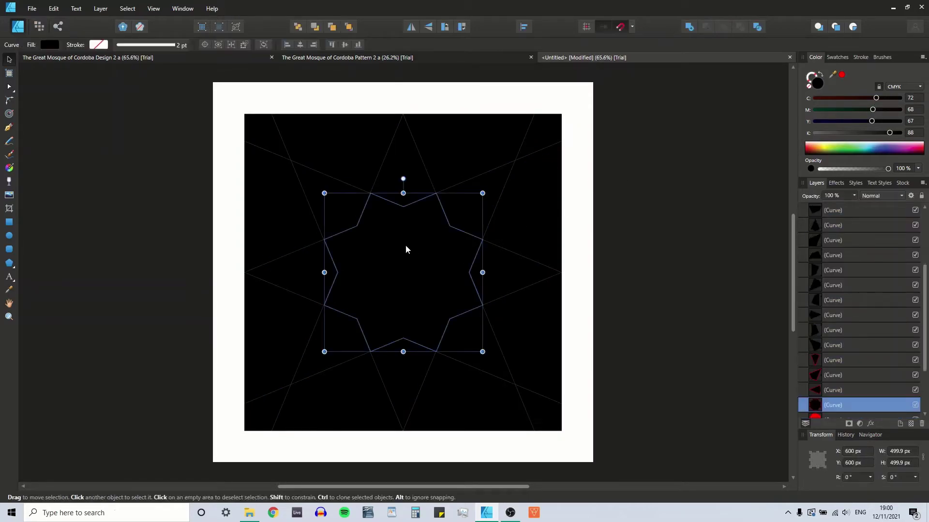
click(837, 57)
click(919, 112)
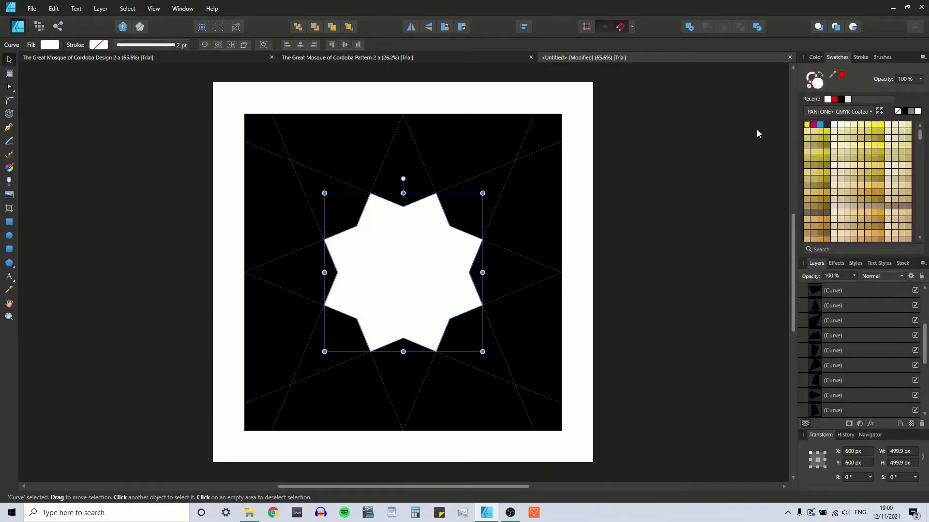
Step: Select the eight kites surrounding the central white star and fill them with PANTONE Process Cyan C
click(584, 196)
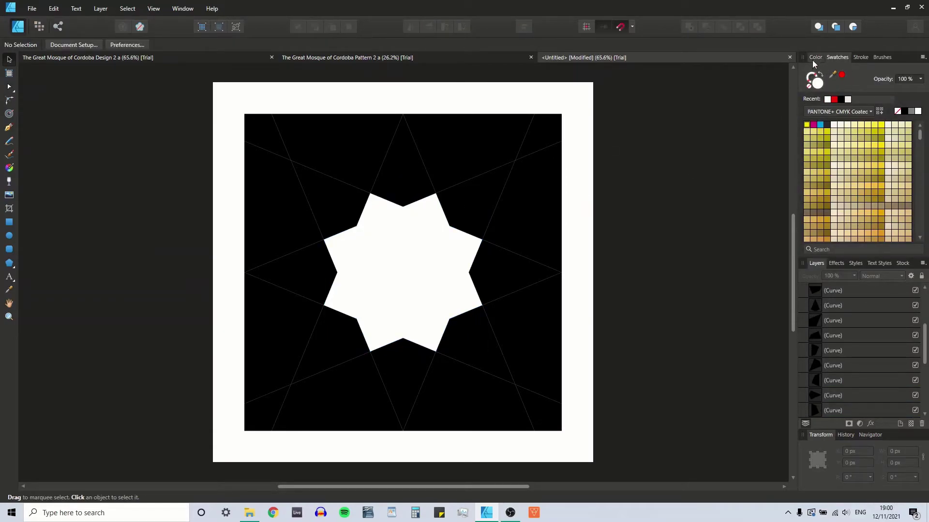
click(473, 199)
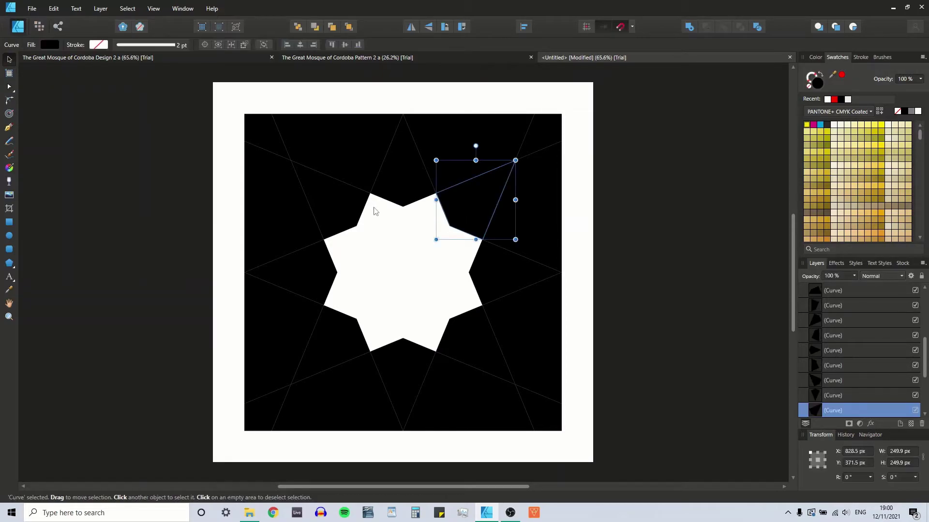
shift+click(399, 186)
shift+click(319, 213)
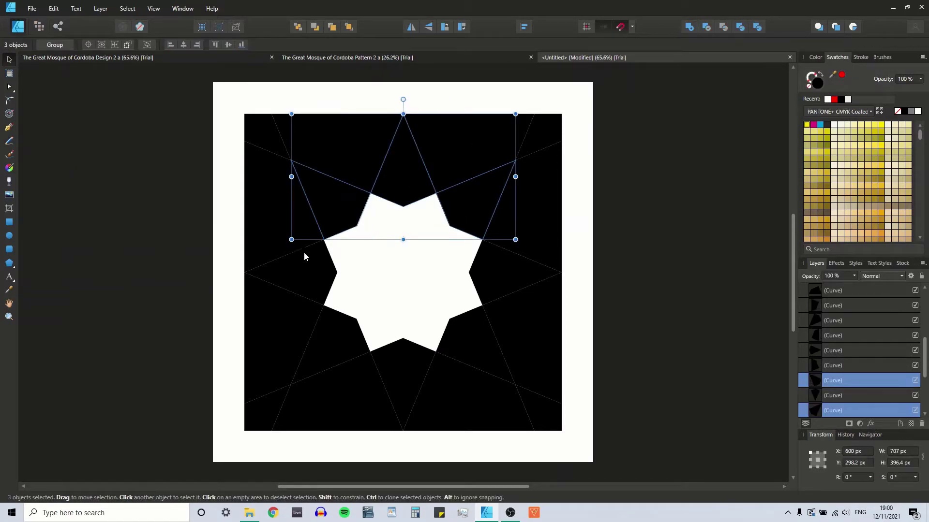
shift+click(307, 268)
shift+click(333, 338)
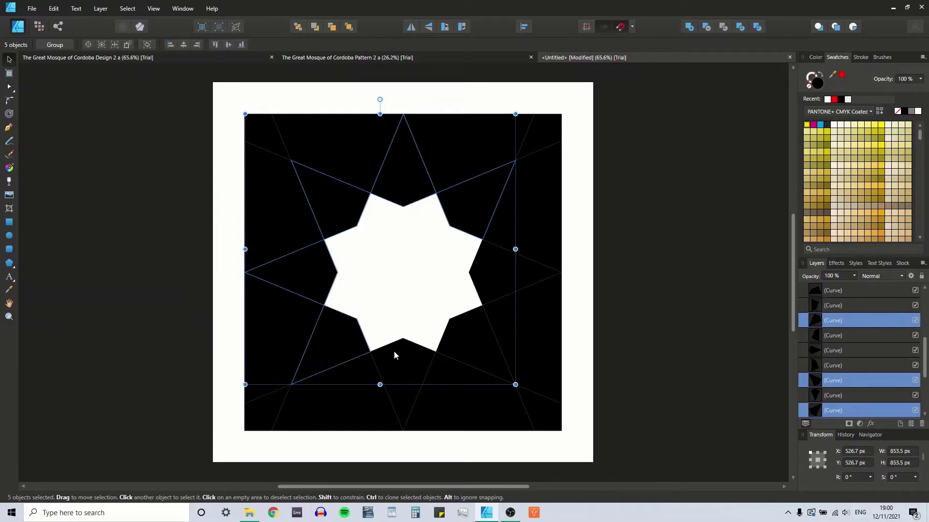
shift+click(401, 356)
shift+click(478, 336)
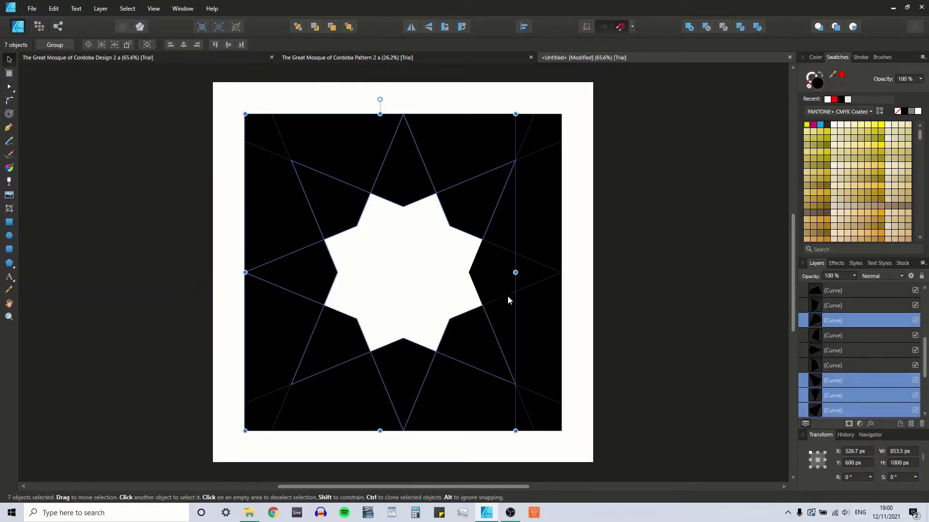
shift+click(494, 267)
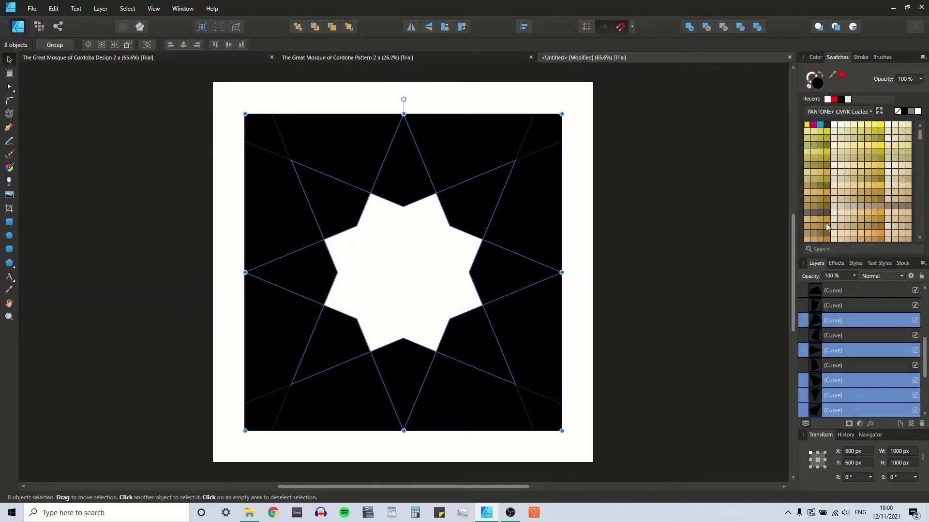
click(821, 127)
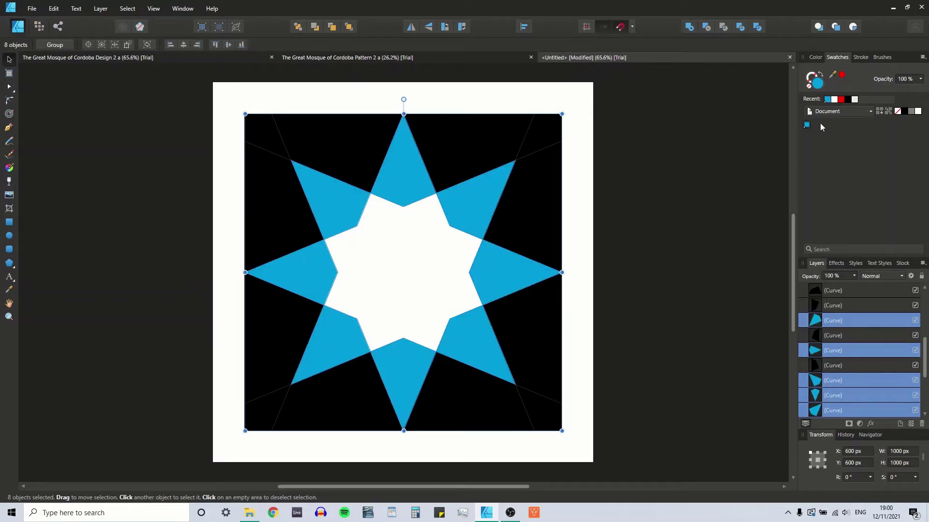
Step: Select seven of the black trapezoids, excluding the upper one on the square's right side, and fill them with CMYK 100, 50, 50, 0
click(815, 58)
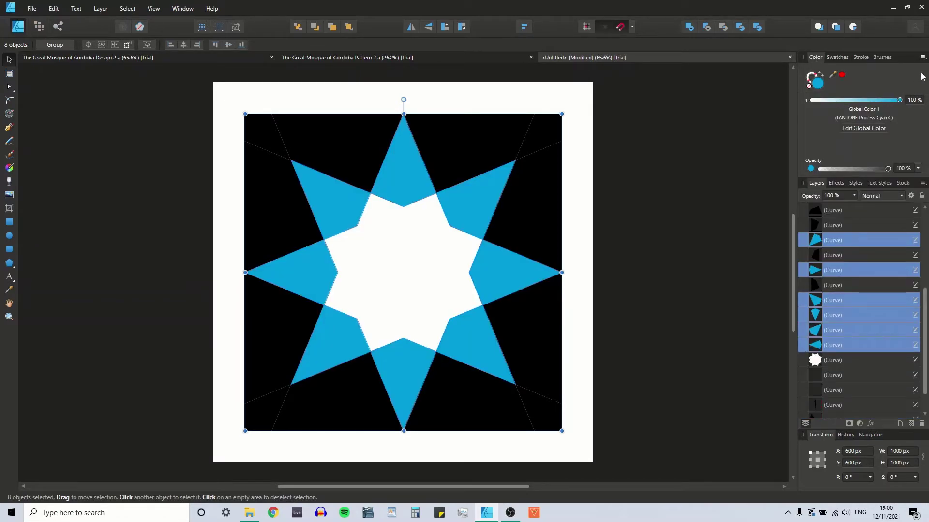
click(475, 143)
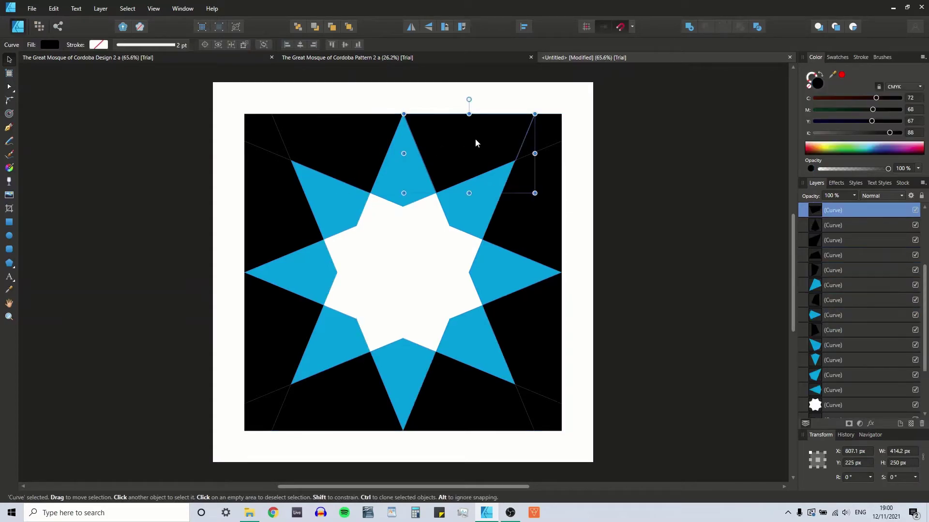
shift+click(335, 132)
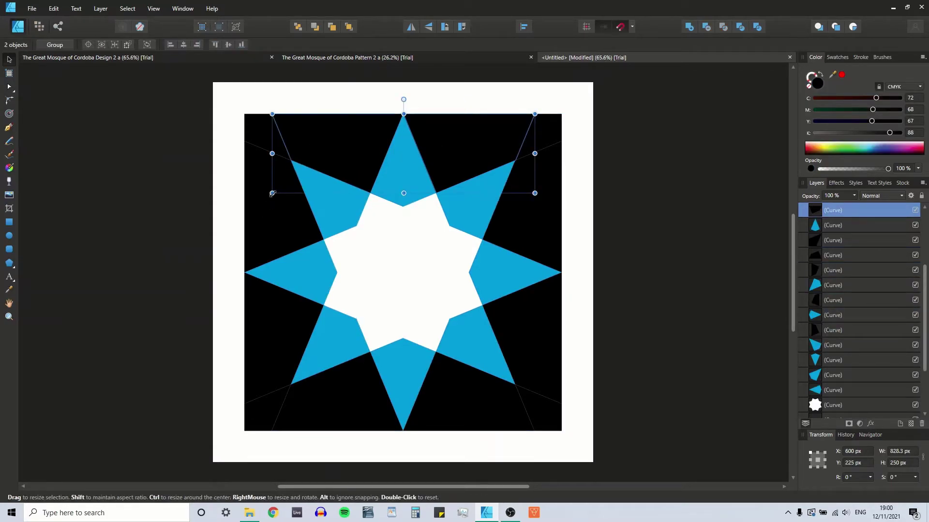
shift+click(272, 221)
shift+click(269, 335)
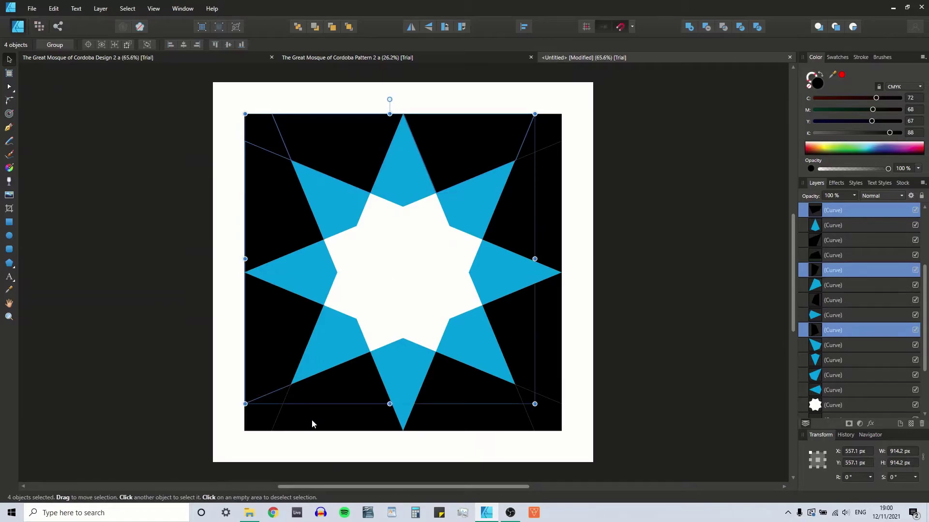
shift+click(309, 419)
shift+click(460, 392)
shift+click(512, 329)
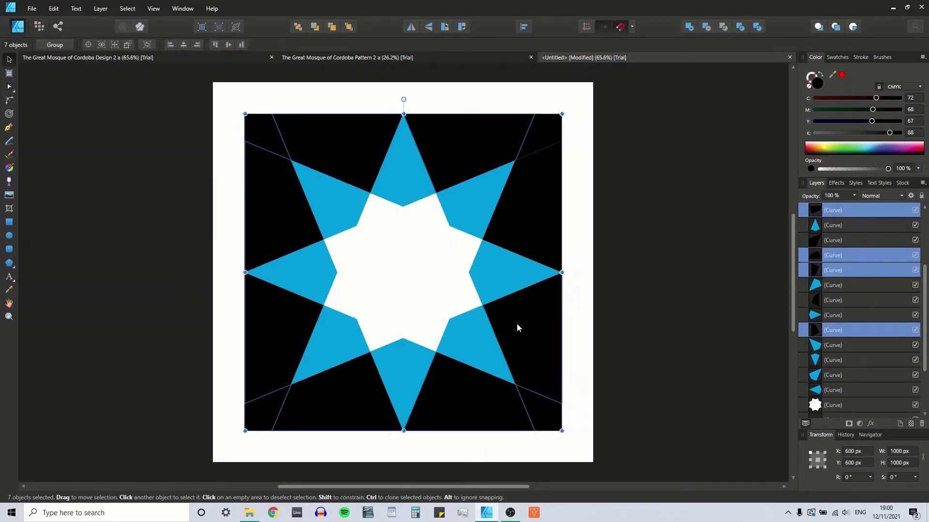
drag(878, 98, 748, 149)
drag(872, 109, 858, 121)
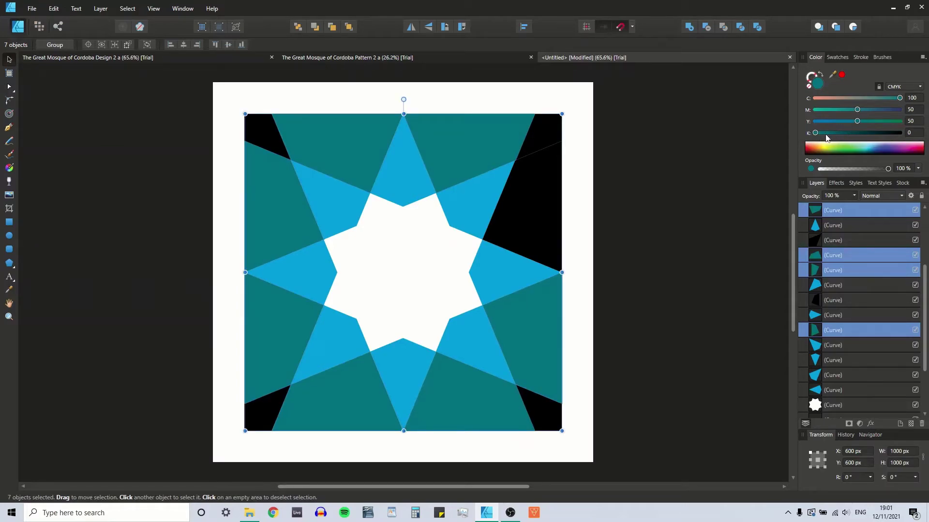
Step: Fill the remaining black trapezoid on the square's right side by sampling the dark teal with the Color Picker
click(537, 207)
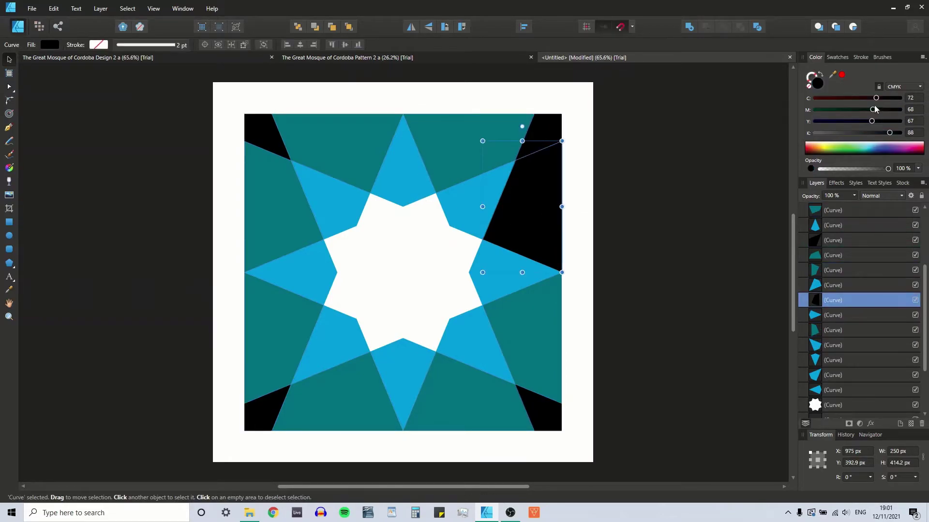
click(8, 289)
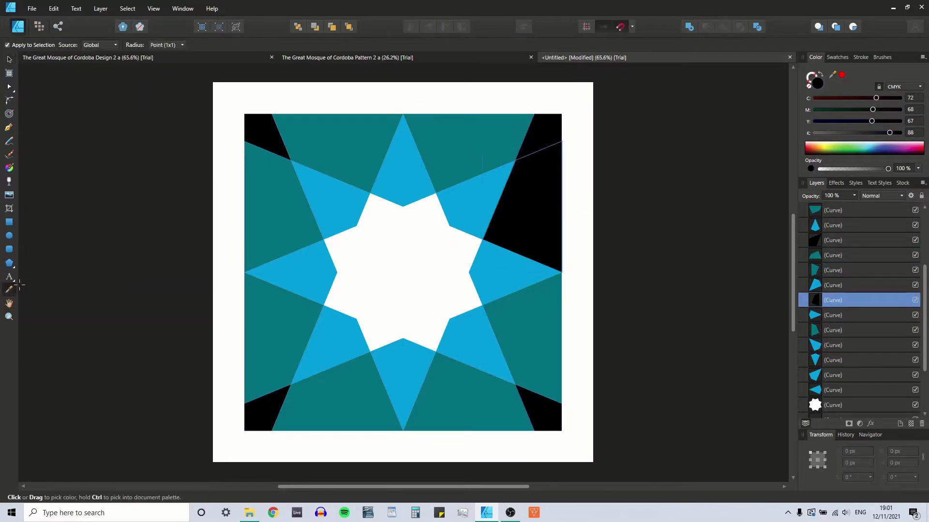
click(335, 138)
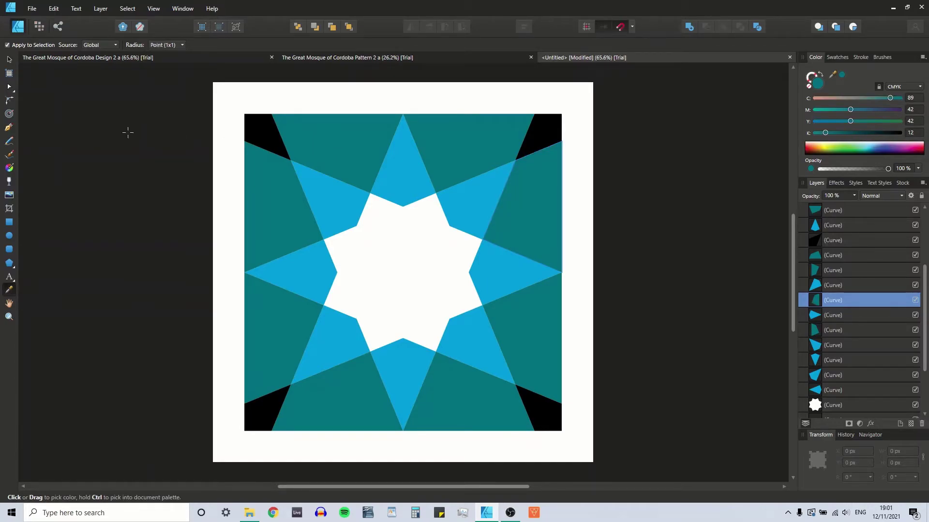
Step: Select the four black corner pieces of the square and fill them with CMYK 100, 0, 50, 0
click(9, 59)
click(249, 127)
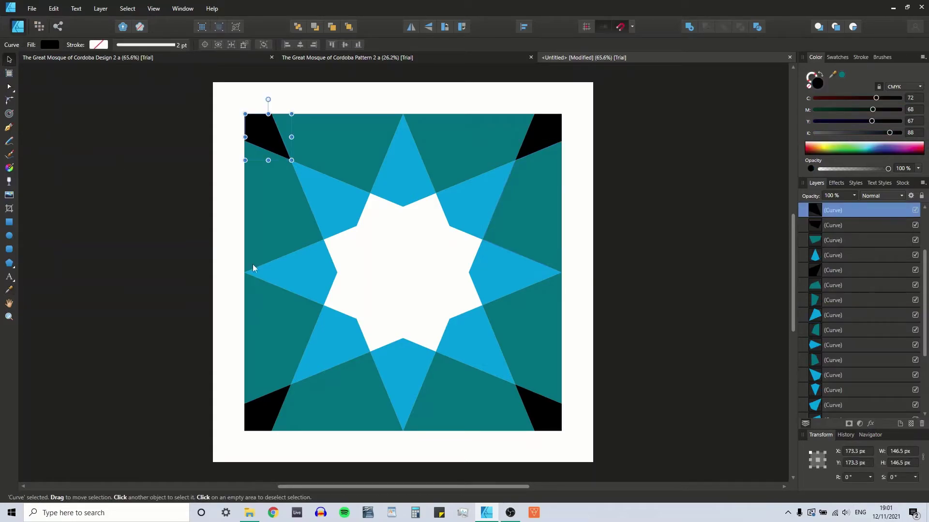
shift+click(261, 416)
shift+click(536, 413)
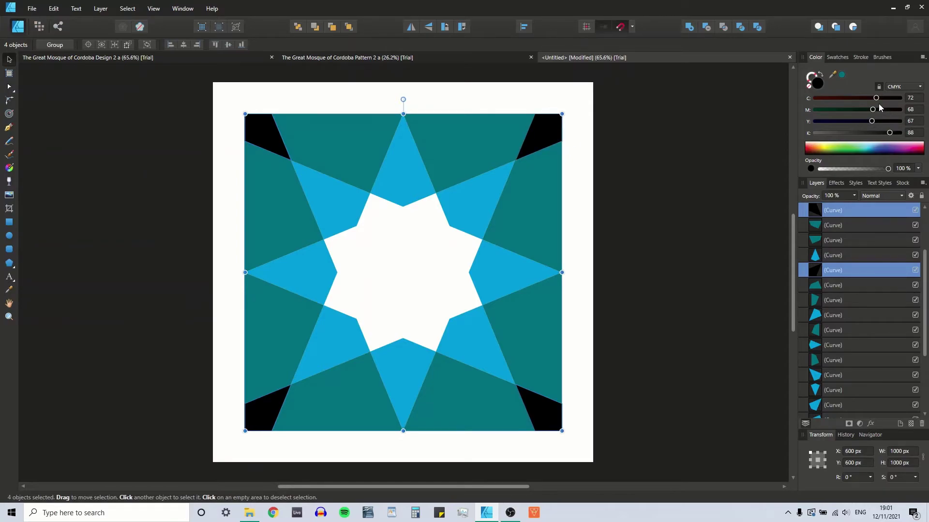
drag(876, 98, 899, 98)
drag(889, 132, 815, 133)
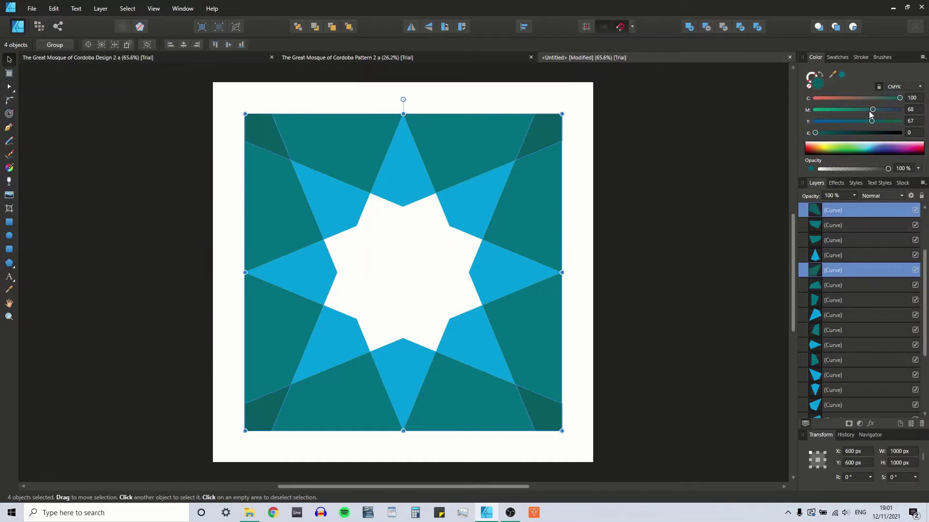
mouse_move(872, 110)
mouse_down()
mouse_move(799, 113)
mouse_move(870, 120)
mouse_move(861, 120)
mouse_up()
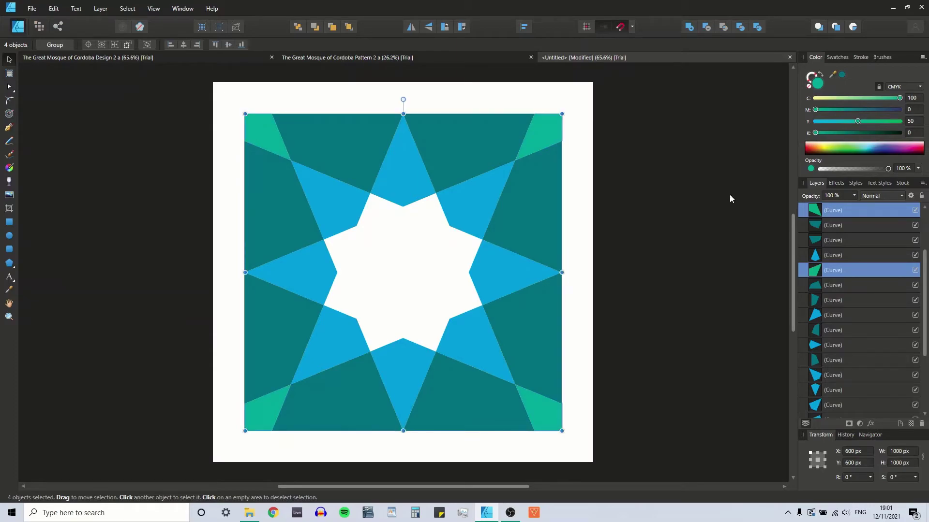
click(643, 178)
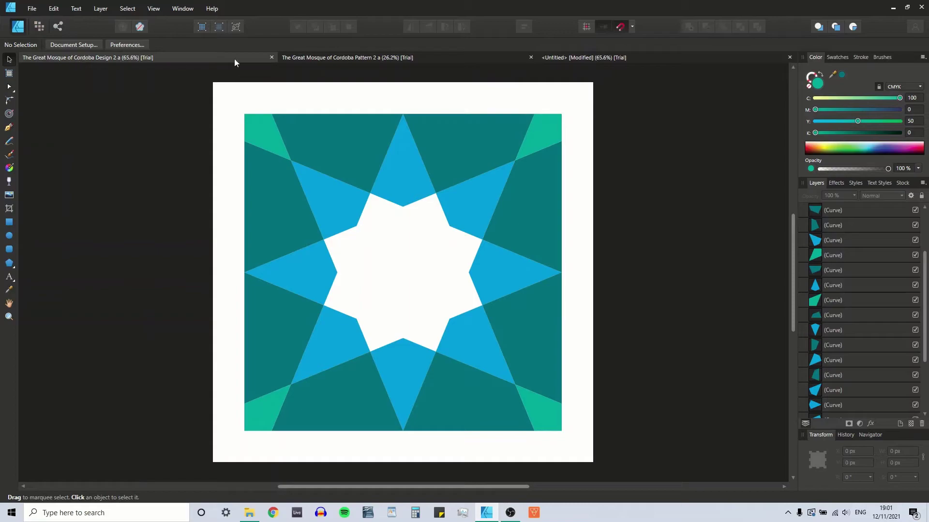
Step: Compare the coloured tile with the Great Mosque of Cordoba Pattern 2 a document
click(555, 59)
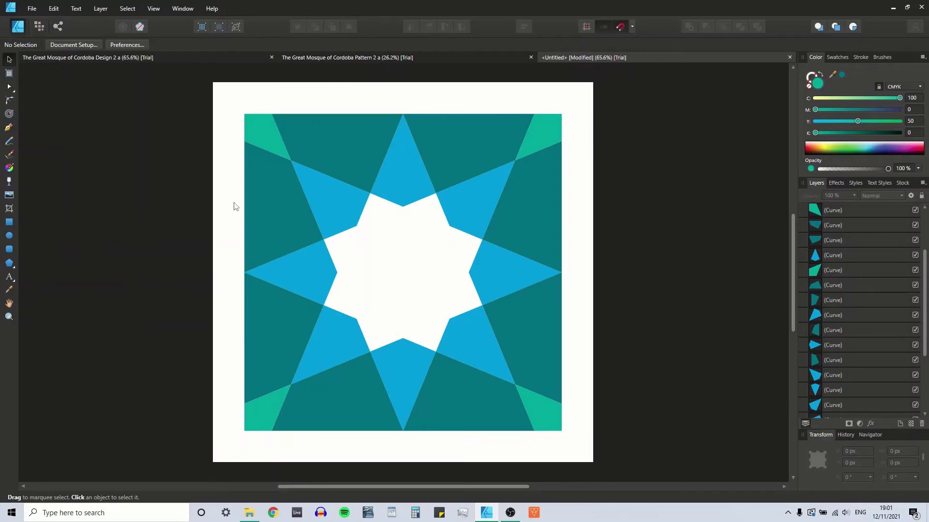
click(315, 58)
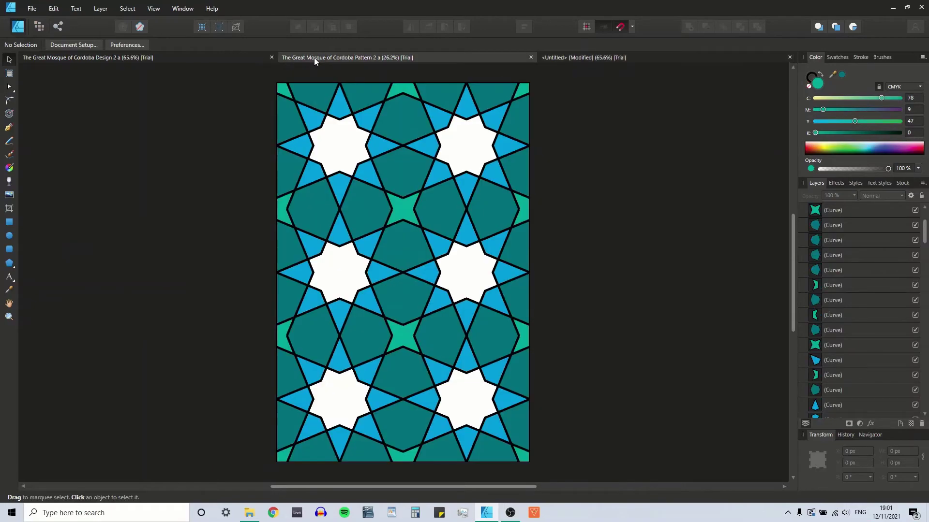
click(568, 60)
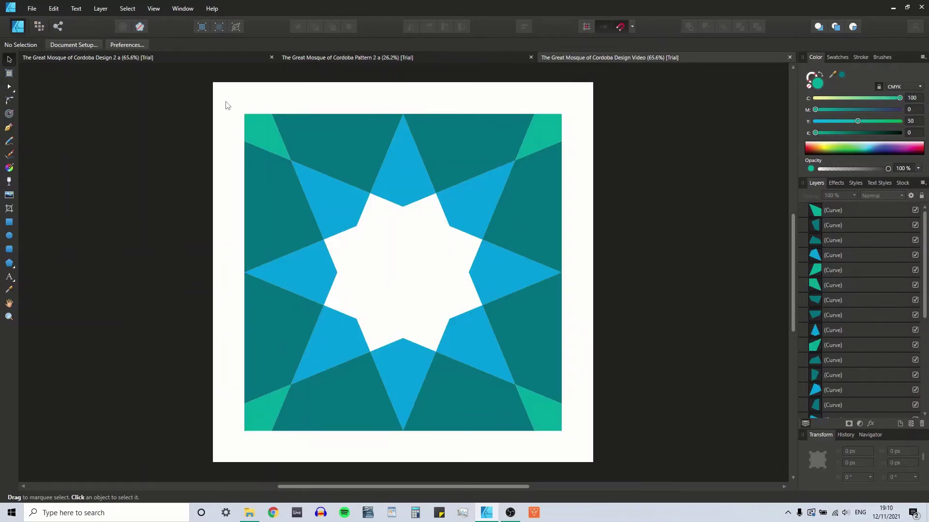
Step: Copy all pieces of the coloured tile and create a new document 2000 px wide and 3000 px high
drag(228, 101, 568, 446)
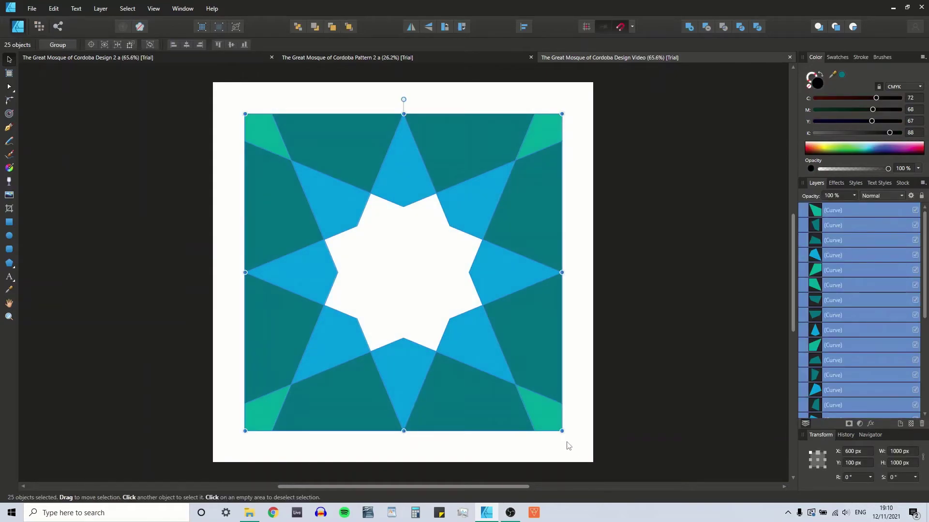
click(31, 8)
click(45, 30)
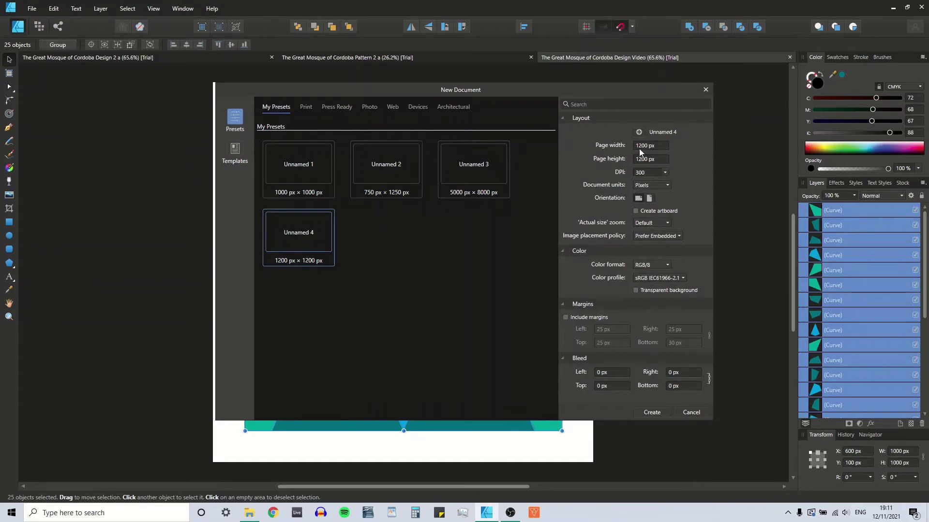
text(2000)
key(Tab)
text(3000)
key(Tab)
key(Return)
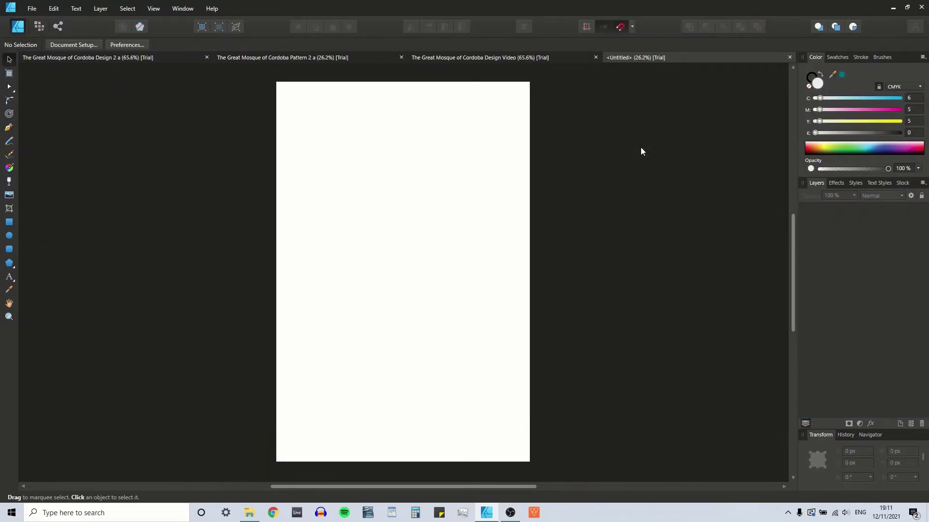
Step: Paste the tile into the new document, snap it to the page's top-left corner and review the snapping options
key(ctrl+v)
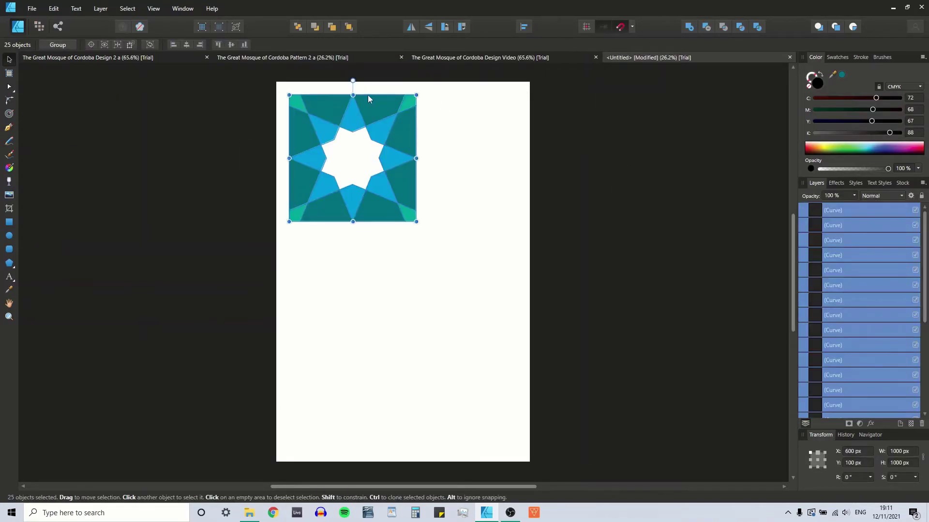
drag(377, 107, 363, 100)
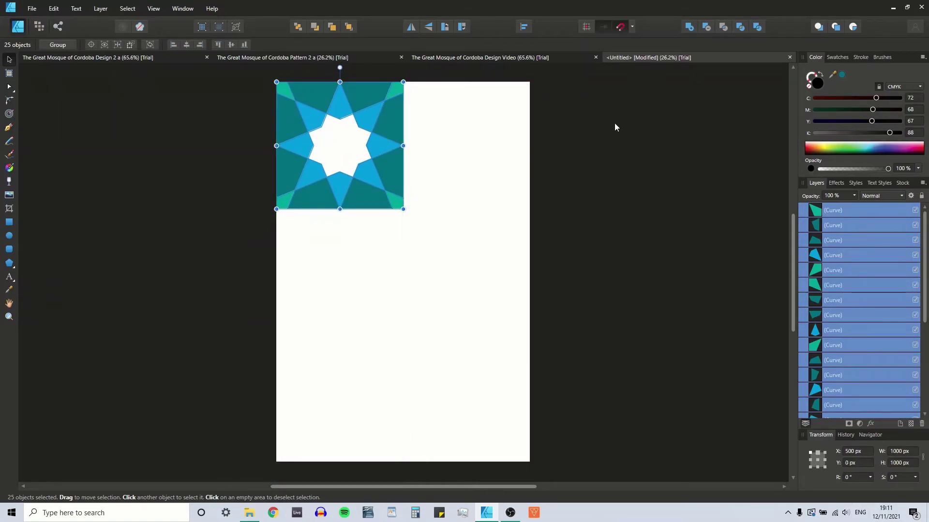
click(632, 28)
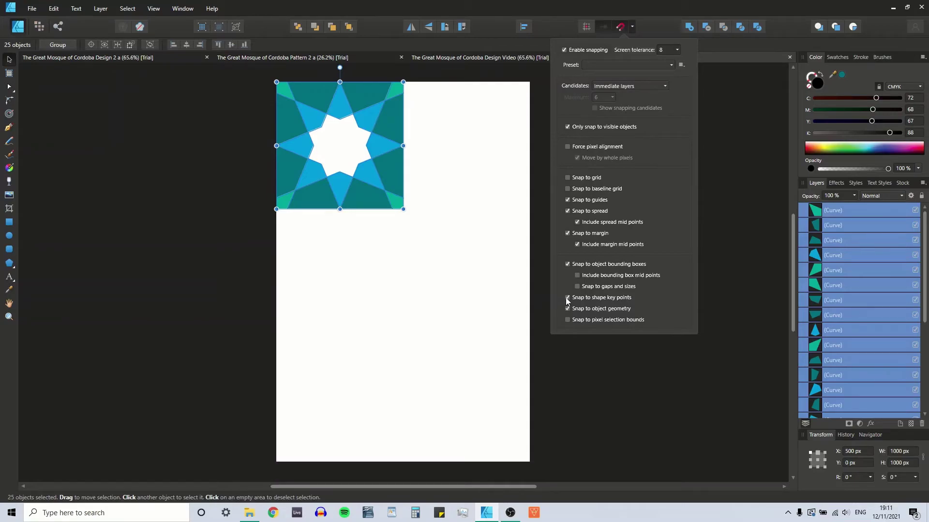
click(479, 226)
Step: Move the tile to the page's top-right corner and paste a second copy into the top-left corner beside it
drag(462, 269, 241, 72)
drag(314, 89, 441, 89)
key(ctrl+v)
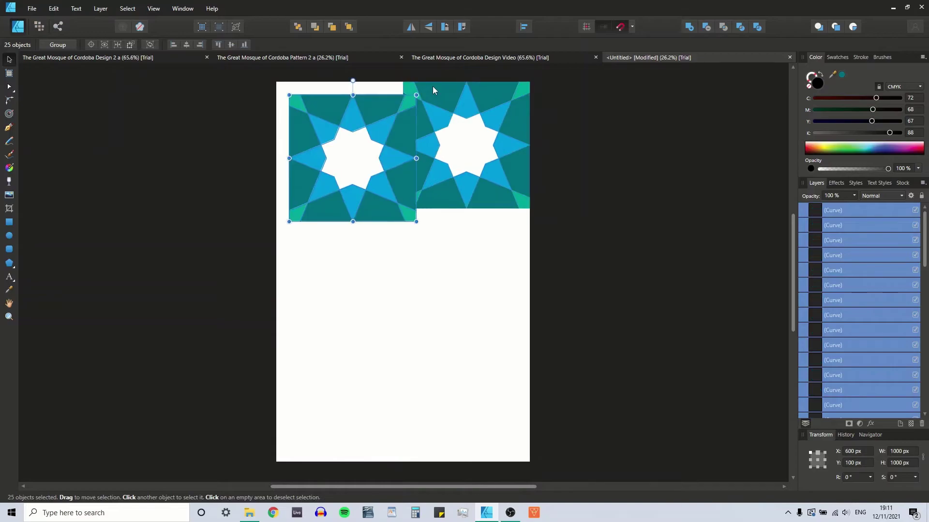
mouse_move(395, 130)
mouse_down()
mouse_move(387, 131)
mouse_move(396, 124)
mouse_move(389, 116)
mouse_move(392, 128)
mouse_up()
click(556, 244)
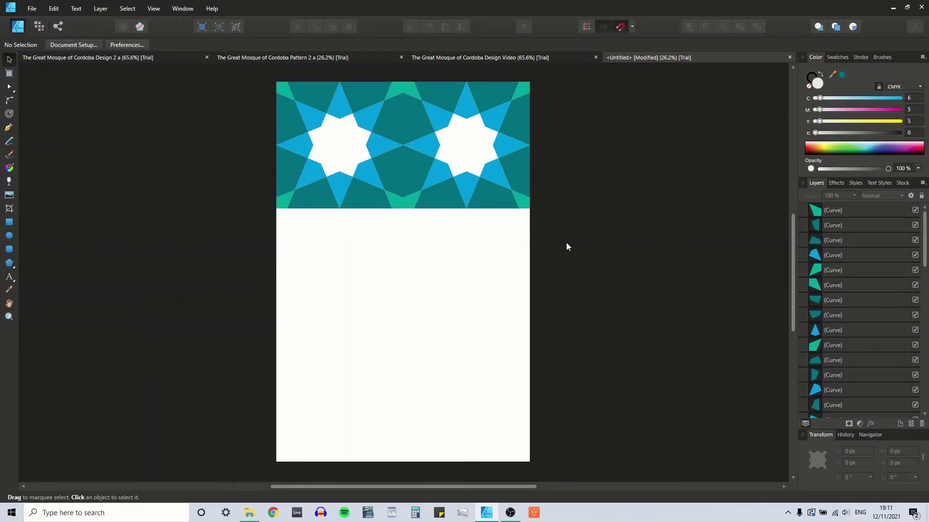
Step: Unite the two green pieces at the top of the seam between the tiles, and the two upper teal pieces below them
click(393, 89)
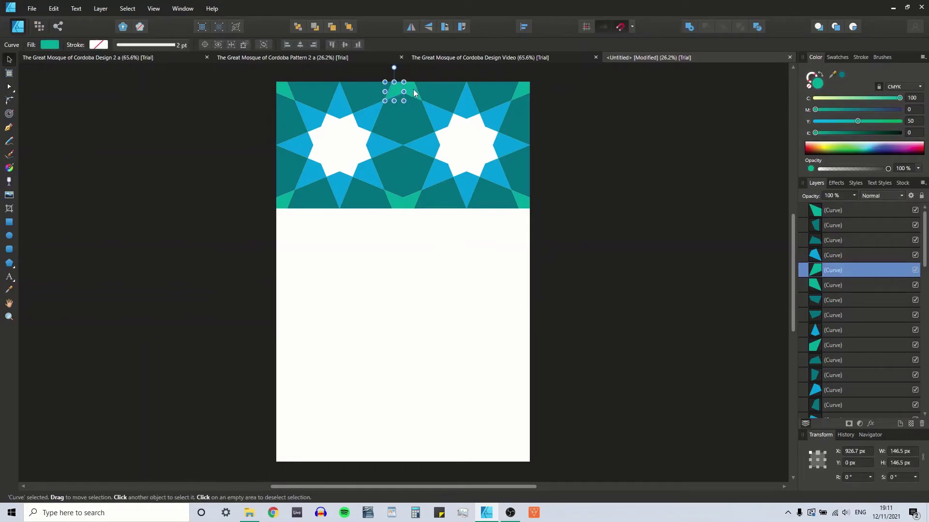
shift+click(413, 91)
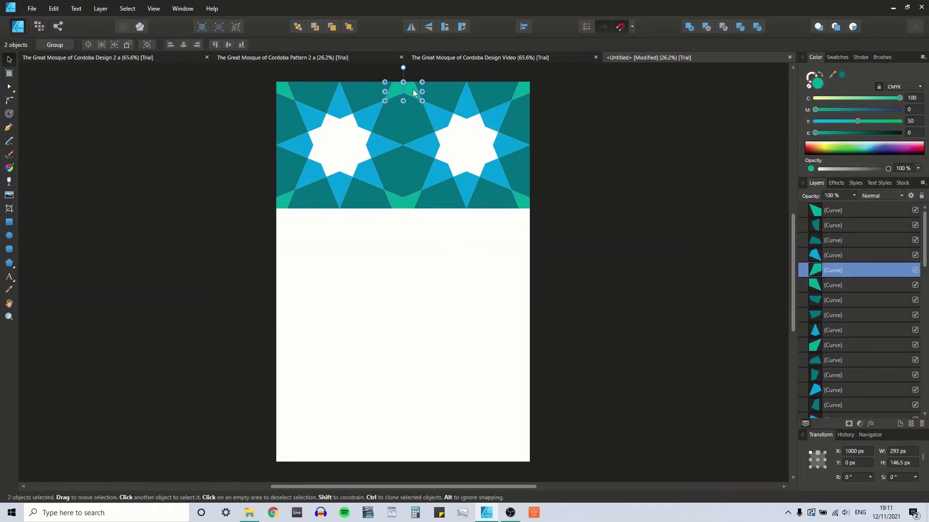
click(689, 27)
click(390, 124)
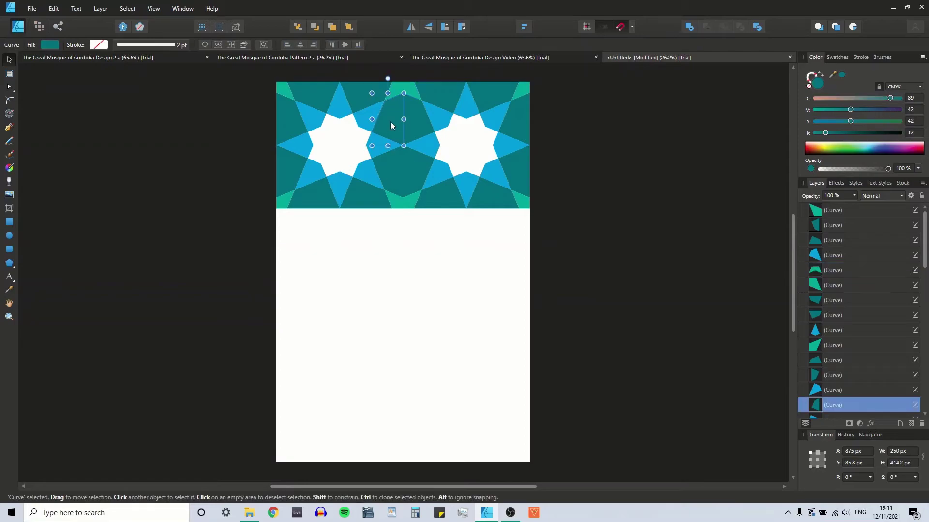
shift+click(417, 123)
click(689, 27)
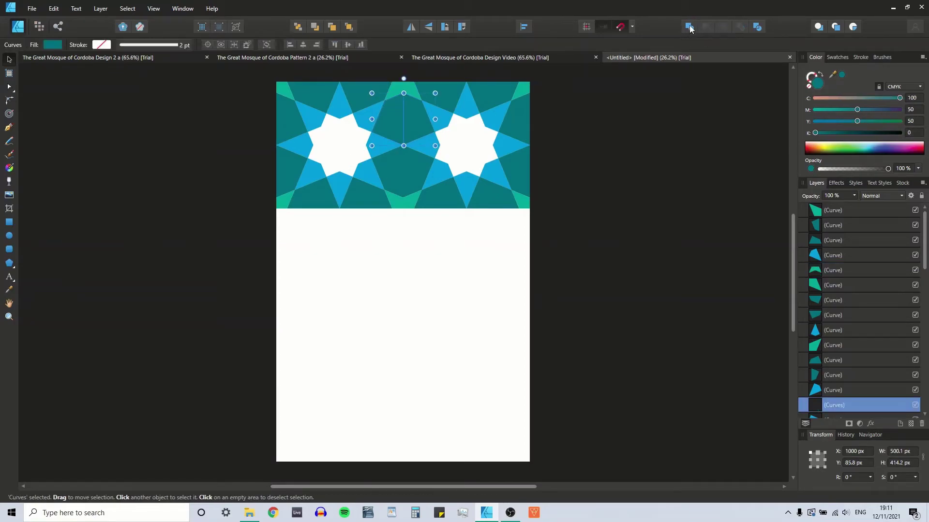
Step: Unite the two lower teal pieces on the seam between the tiles, and the two green pieces at the tiles' bottom edge
click(396, 170)
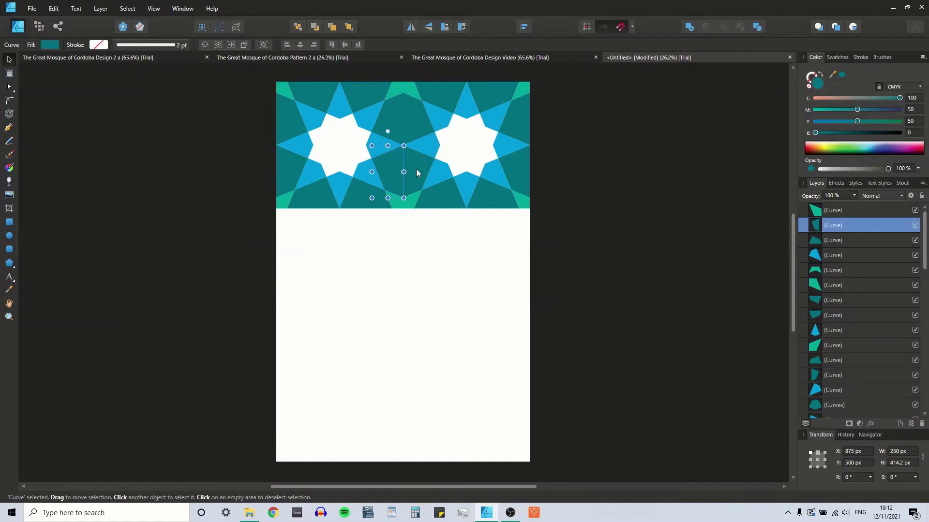
shift+click(416, 169)
click(690, 26)
click(396, 205)
click(411, 201)
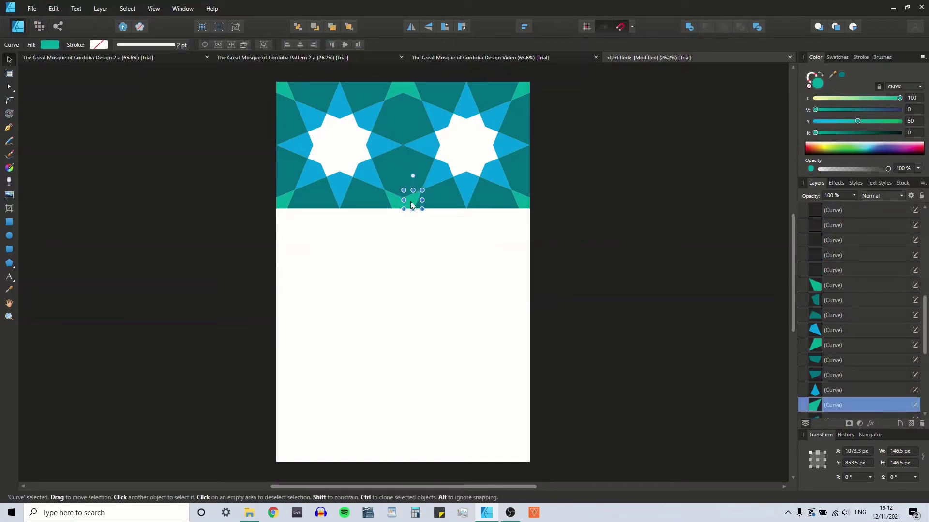
shift+click(396, 204)
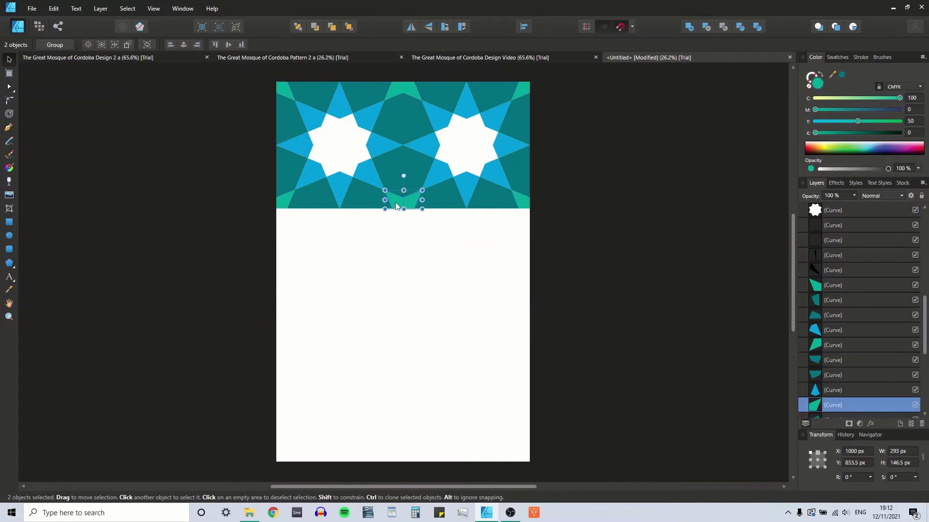
click(689, 27)
Step: Compare the positions and sizes of the upper and lower united teal shapes, with the transform reference point set to the centre
click(408, 132)
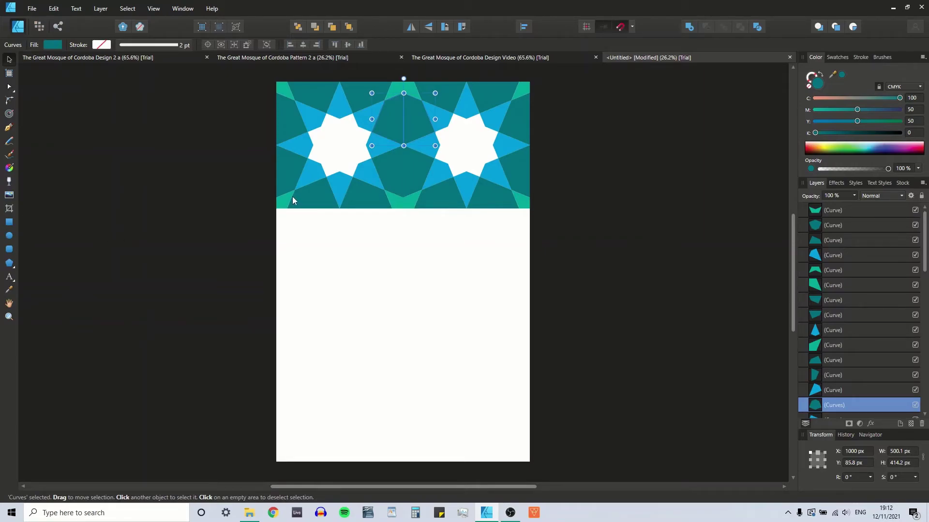
click(390, 169)
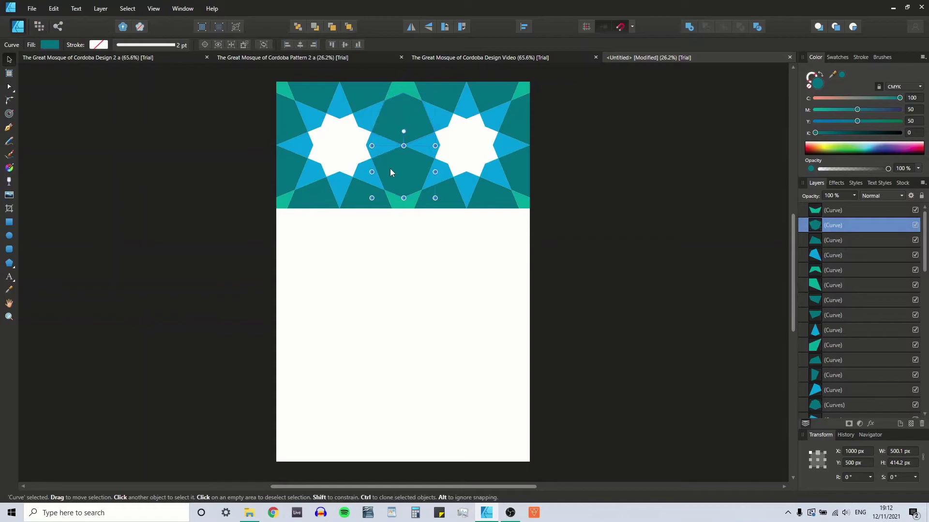
click(392, 120)
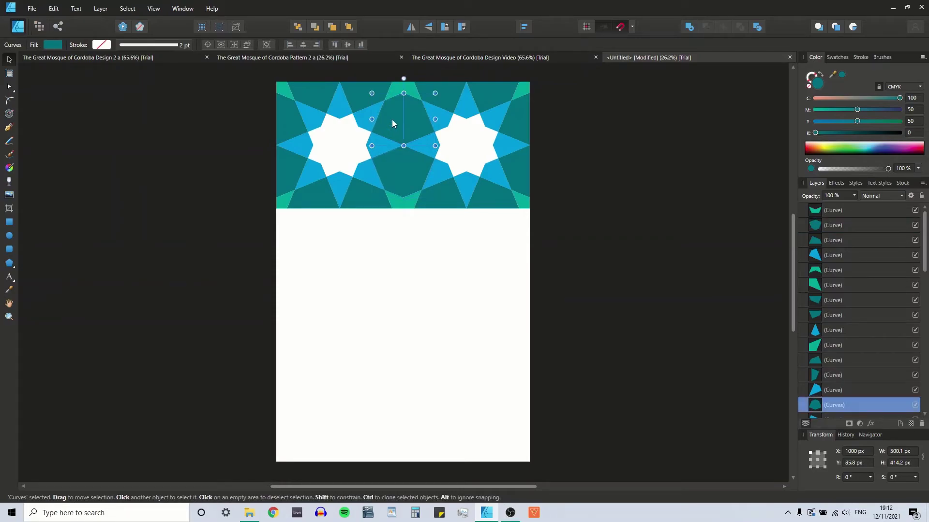
click(394, 176)
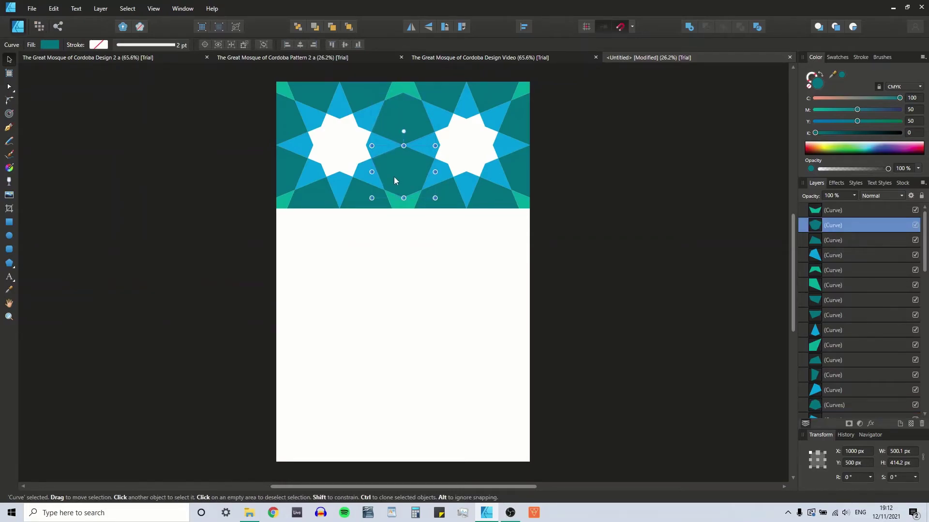
click(393, 118)
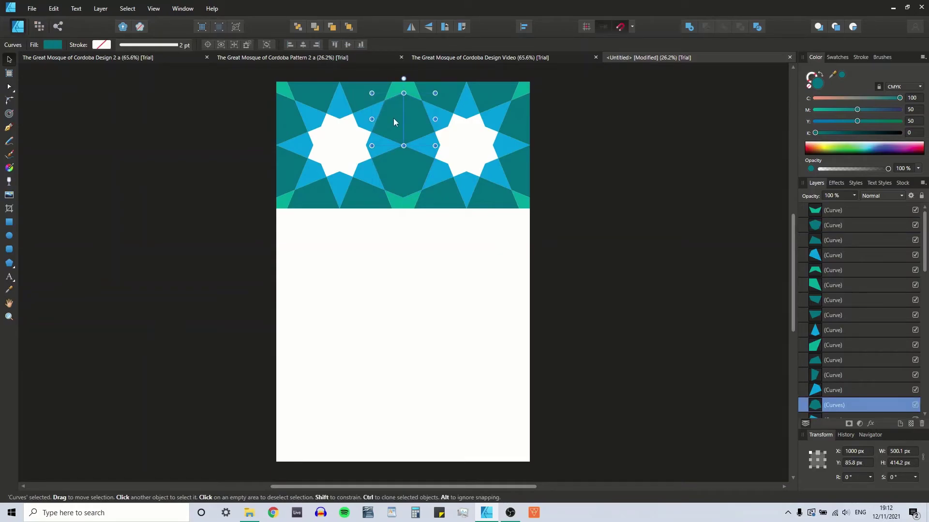
click(819, 460)
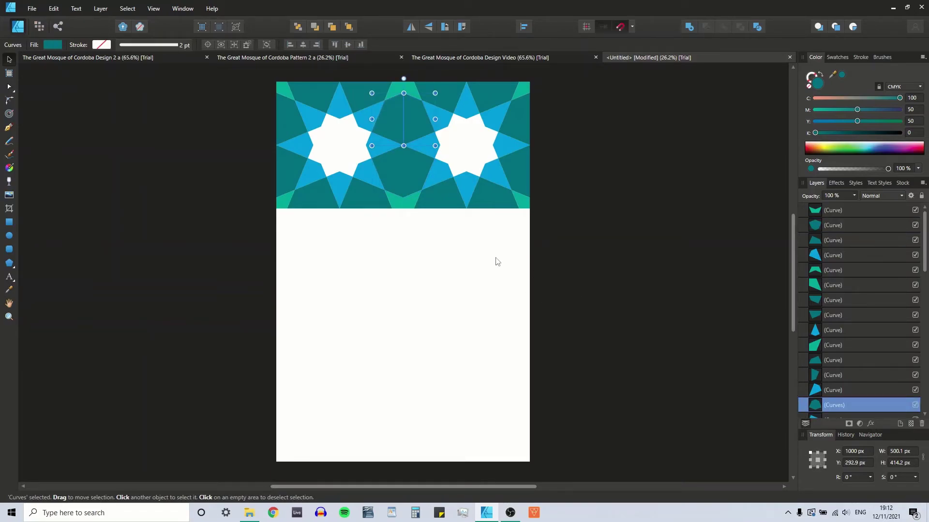
click(388, 175)
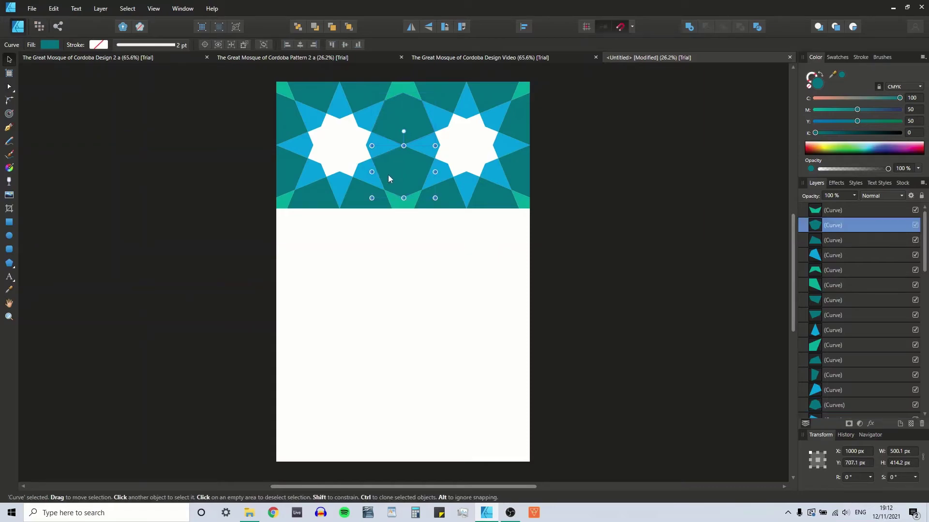
Step: Replace the upper united teal shape with a duplicate of the lower one, rotated 180° and moved up into the gap
click(394, 117)
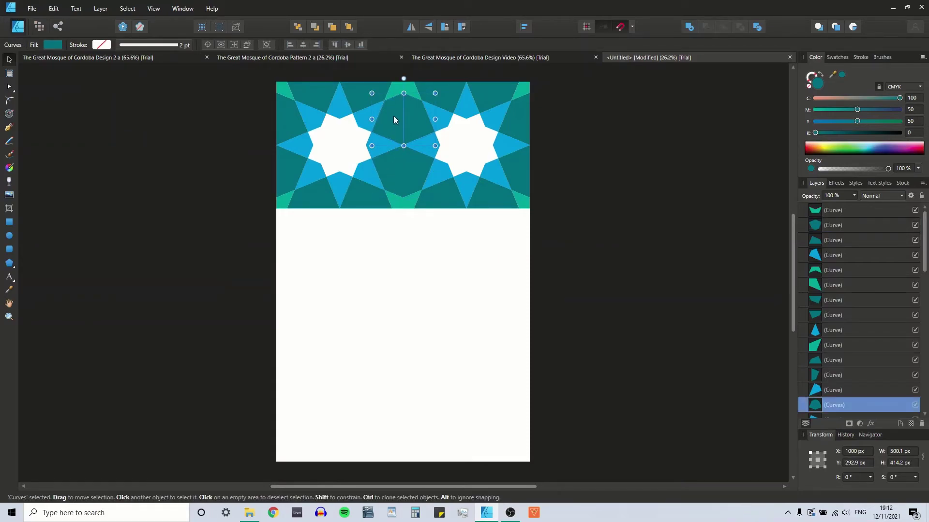
click(410, 183)
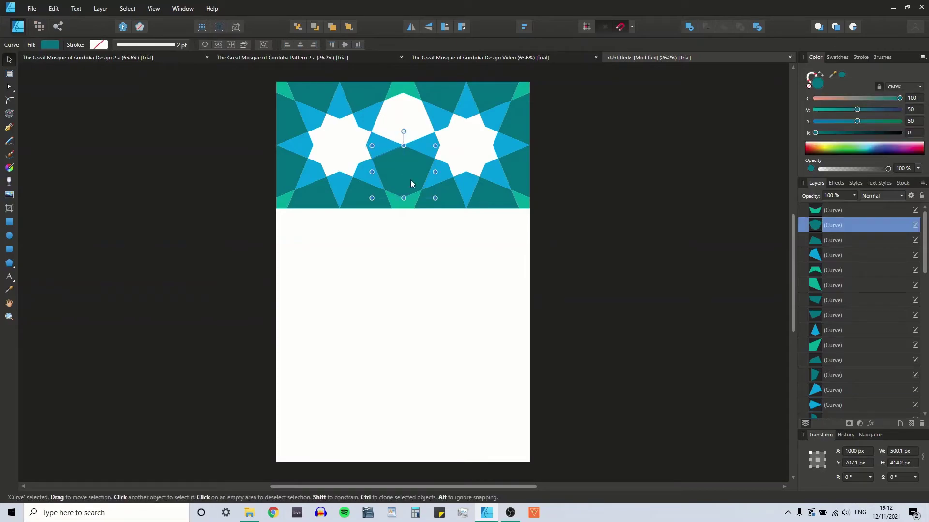
key(ctrl+j)
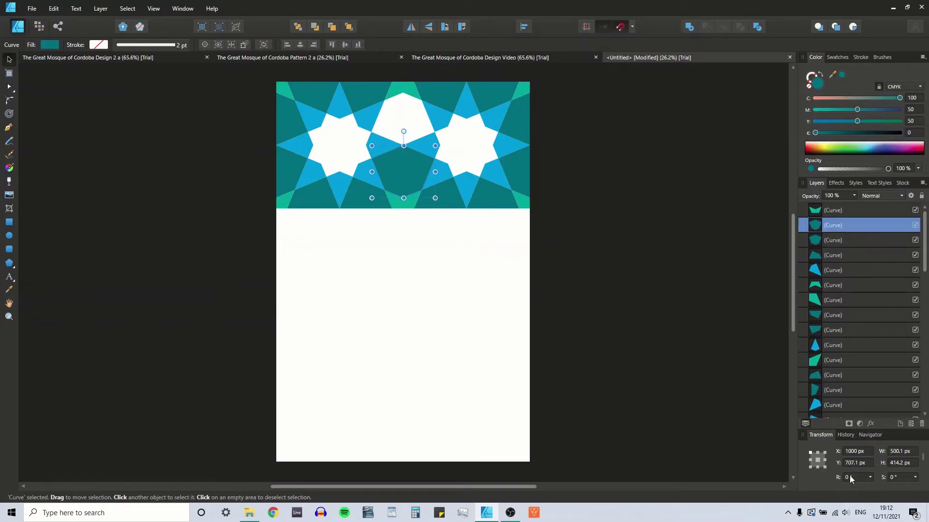
text(180)
key(Return)
drag(405, 171, 406, 124)
click(432, 287)
Step: Duplicate the complete two-tile row twice, snapping the copies below it to fill the middle and bottom thirds of the page
drag(547, 213, 263, 74)
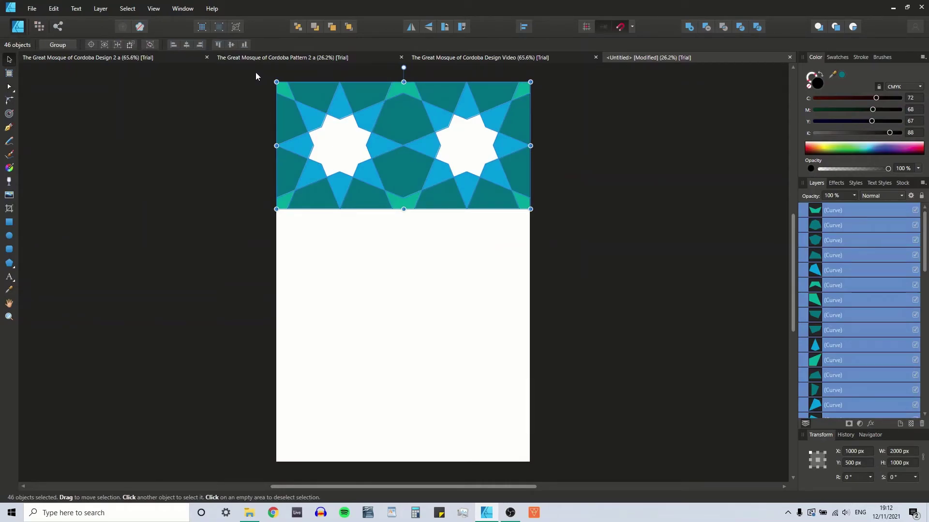
drag(393, 124, 394, 244)
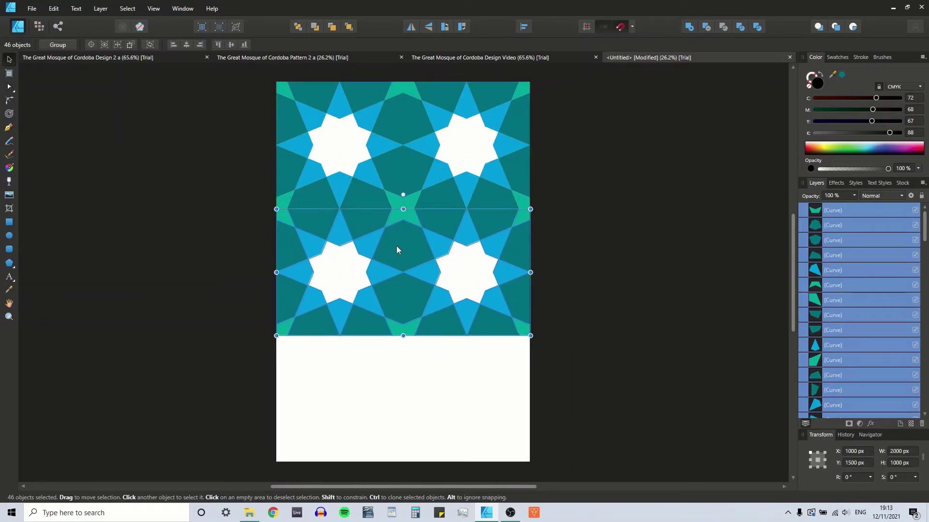
click(443, 383)
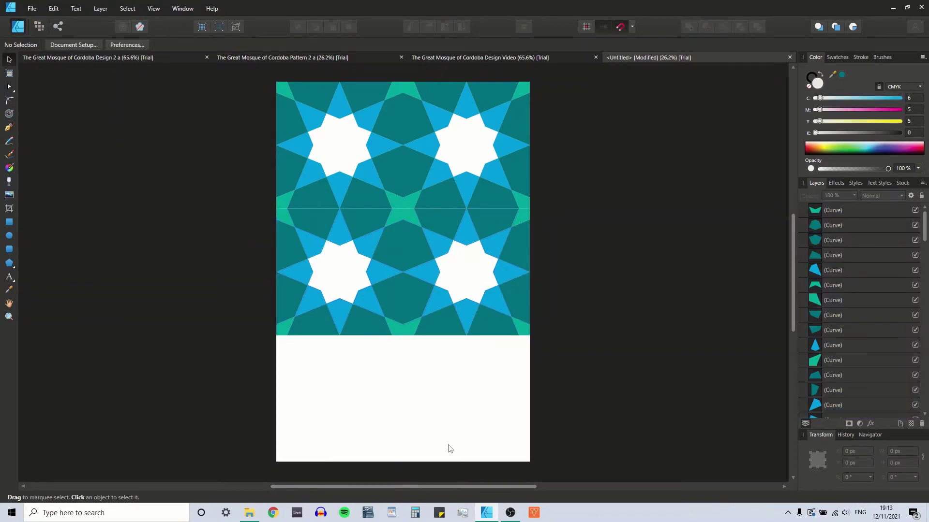
click(282, 202)
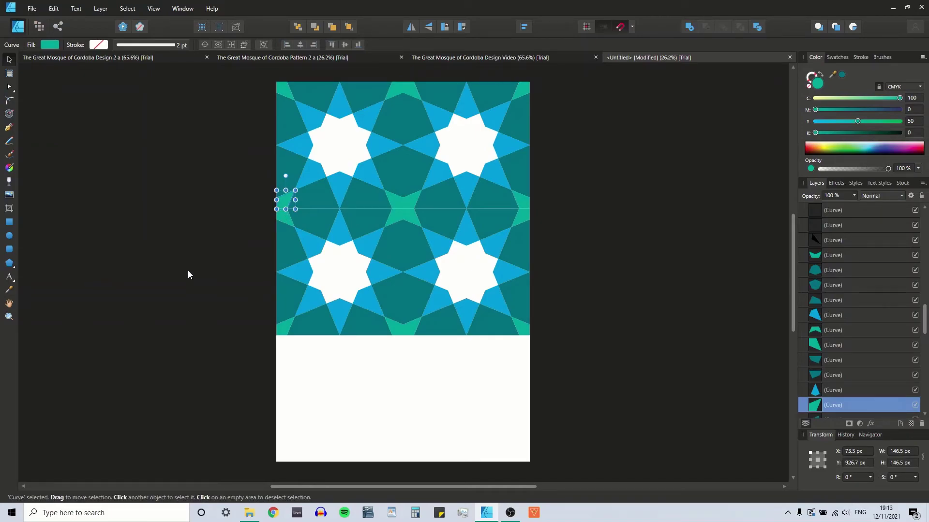
key(ctrl+a)
mouse_move(399, 118)
mouse_down()
mouse_move(409, 362)
mouse_move(399, 369)
mouse_up()
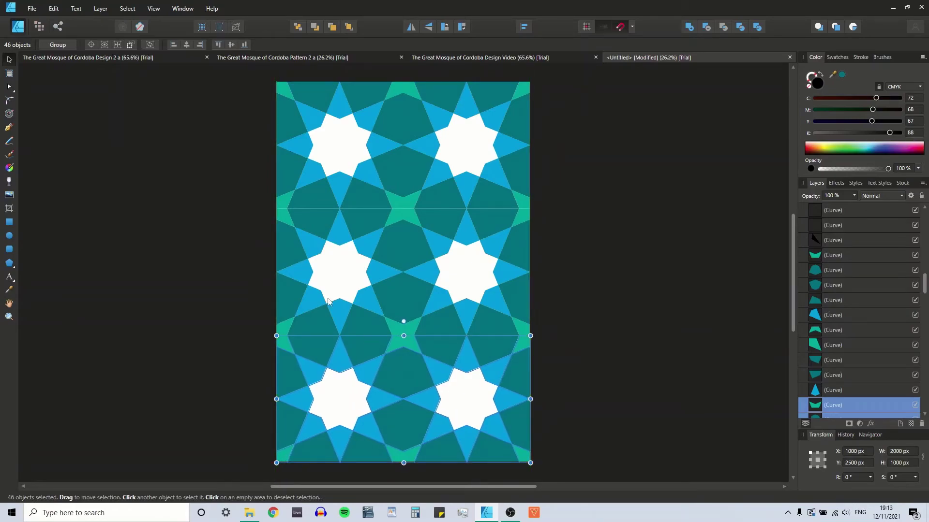
Step: Unite the two green pieces on the page's left edge at the seam between the first and second rows, and inspect the joined shape
click(282, 218)
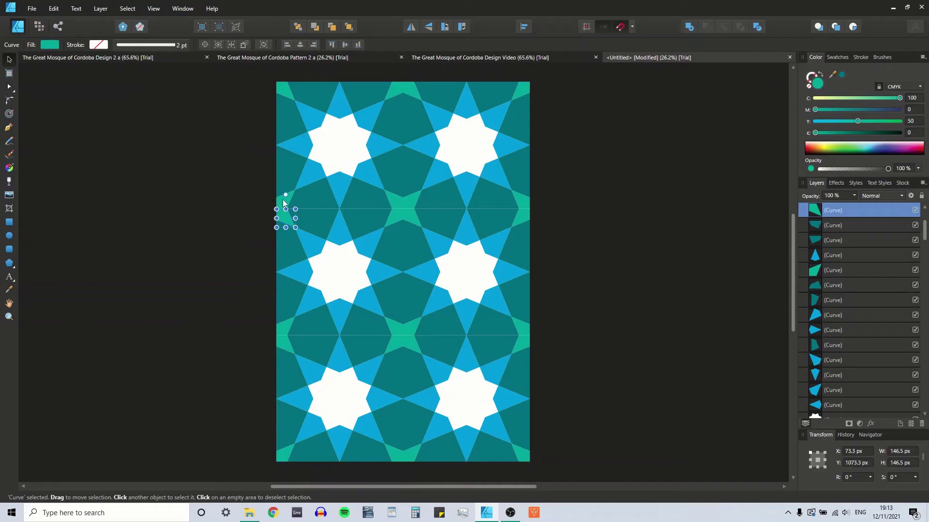
shift+click(282, 200)
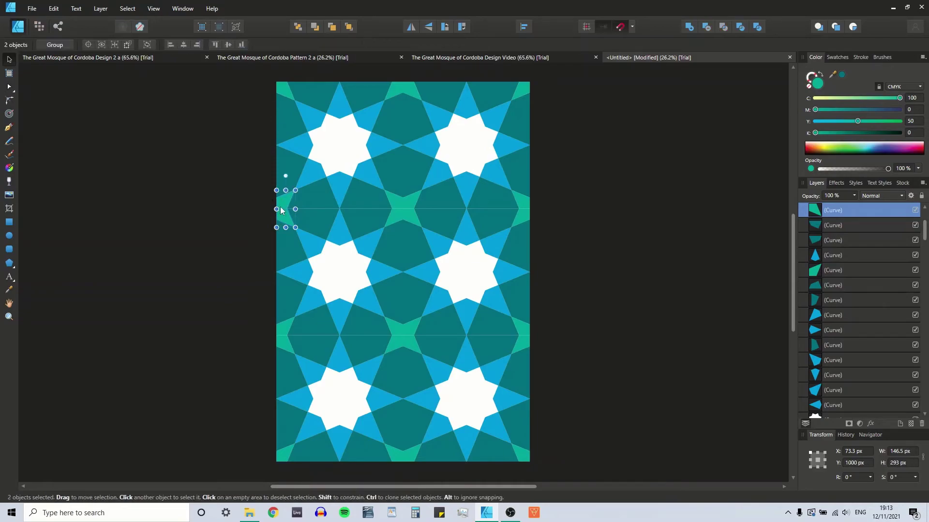
click(689, 26)
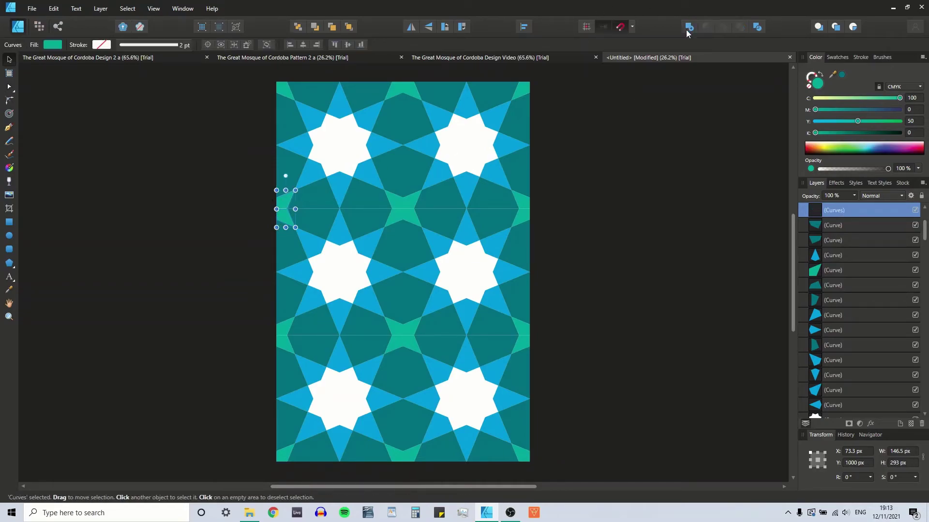
click(245, 223)
click(281, 218)
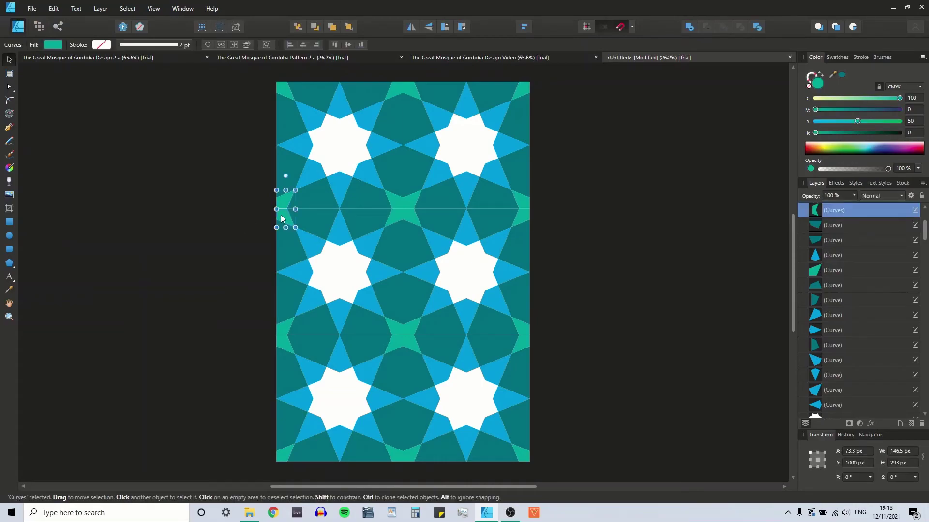
key(ctrl+plus)
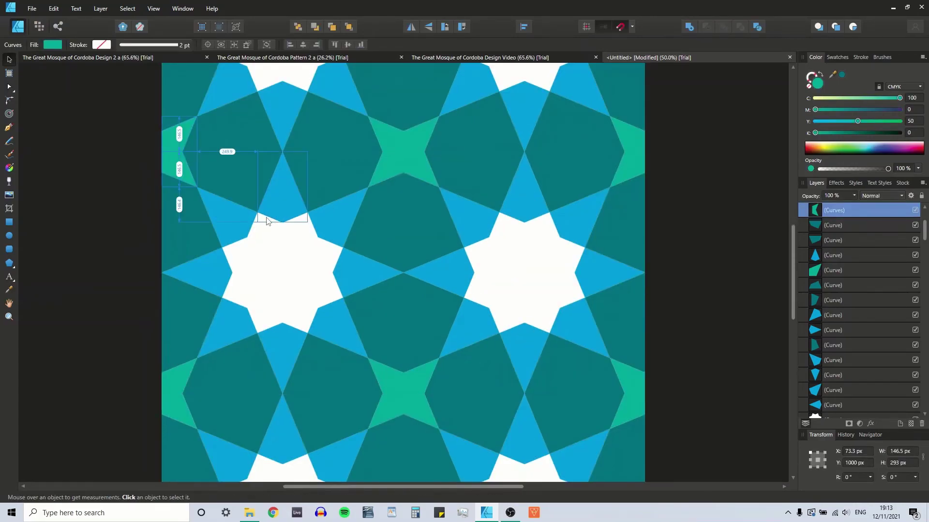
click(123, 160)
click(166, 161)
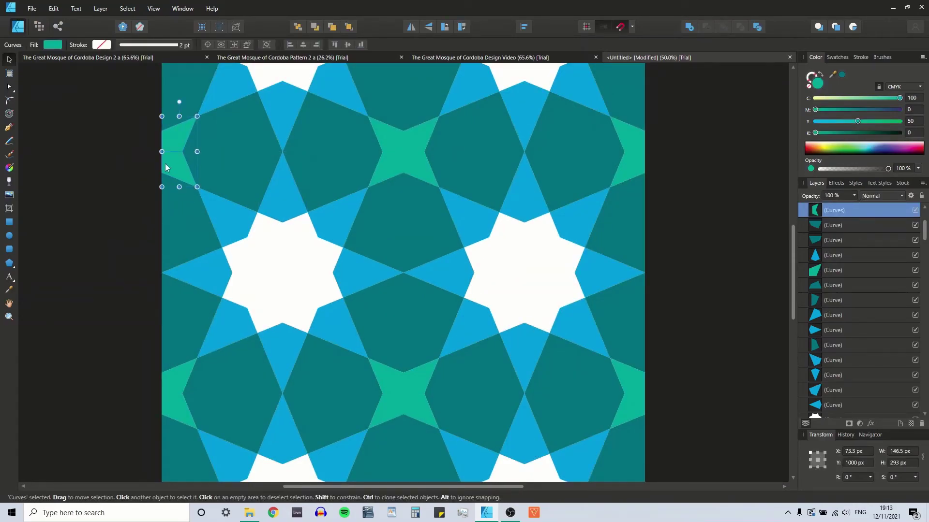
Step: Unite the upper and lower teal halves of the first three polygons along the seam between the first and second rows
click(249, 176)
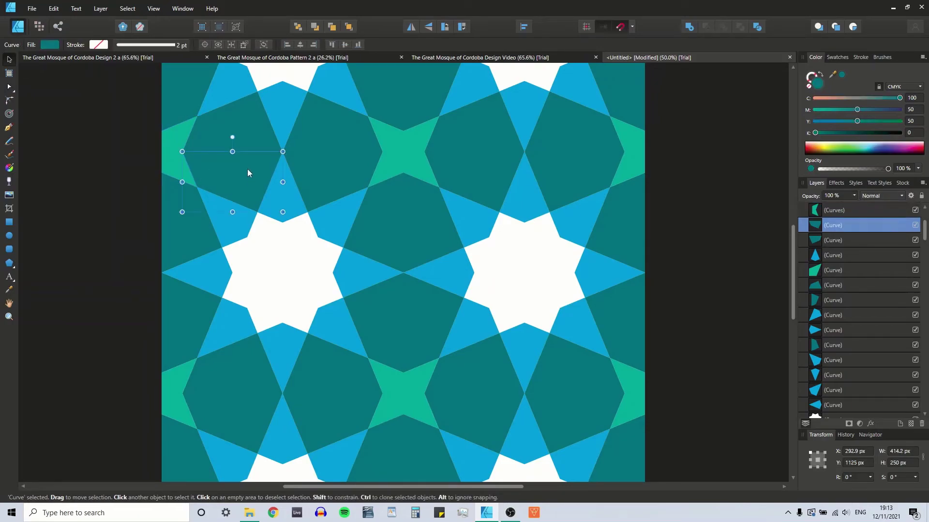
click(690, 26)
click(327, 170)
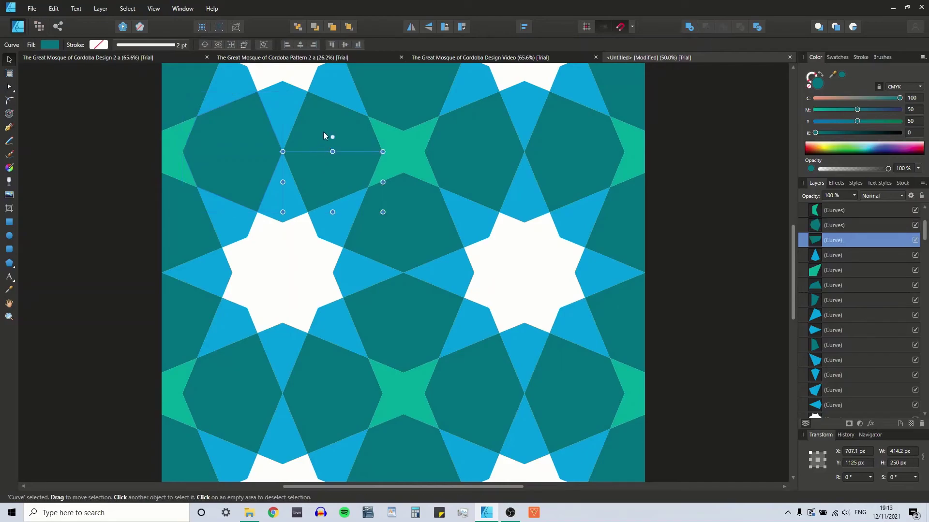
shift+click(326, 144)
click(689, 26)
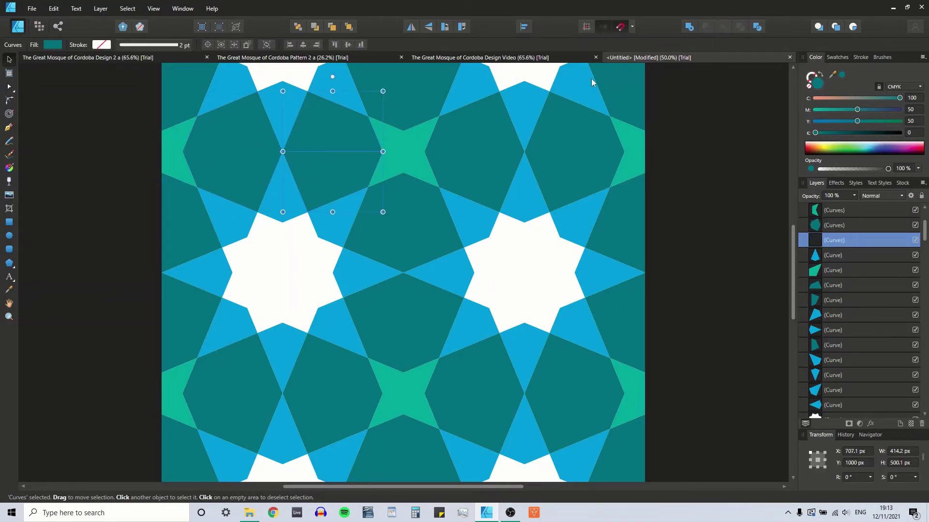
click(483, 175)
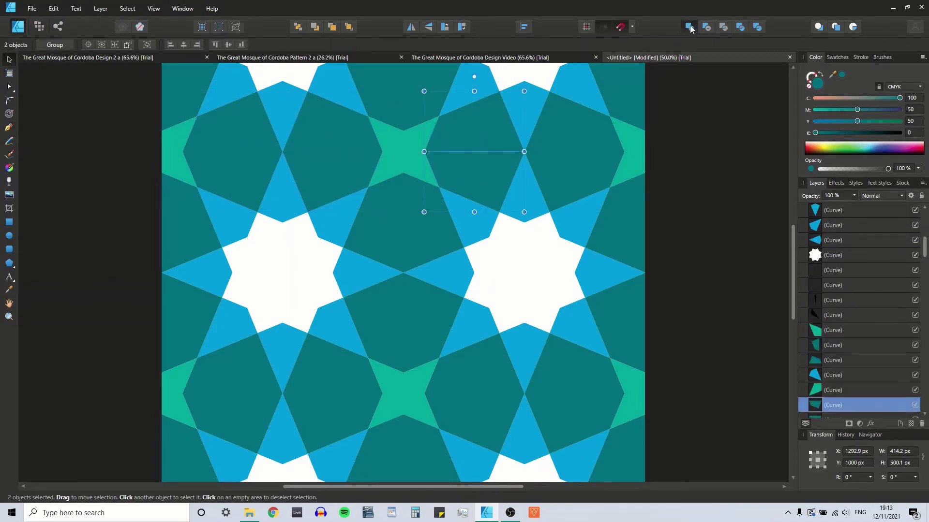
Step: Try uniting the two teal halves of the rightmost polygon on the seam between the first and second rows, and undo the union
click(568, 172)
shift+click(566, 118)
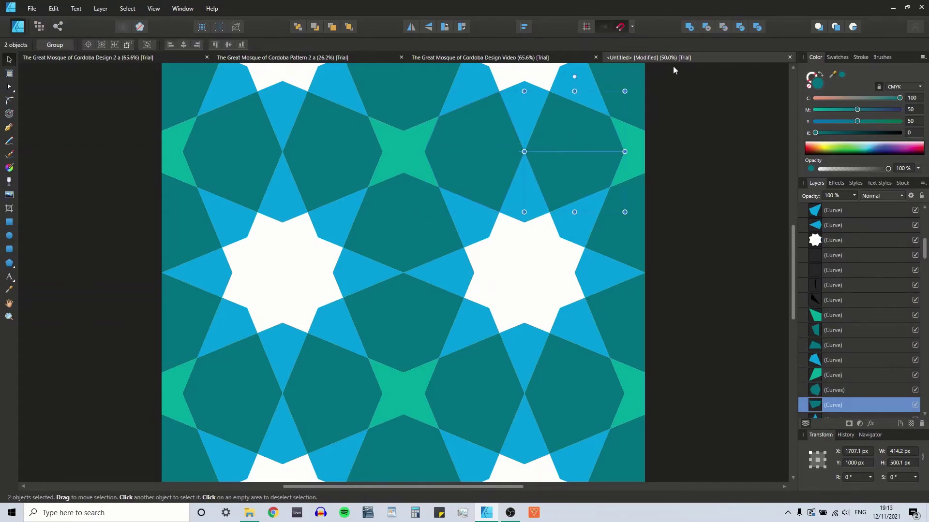
click(690, 26)
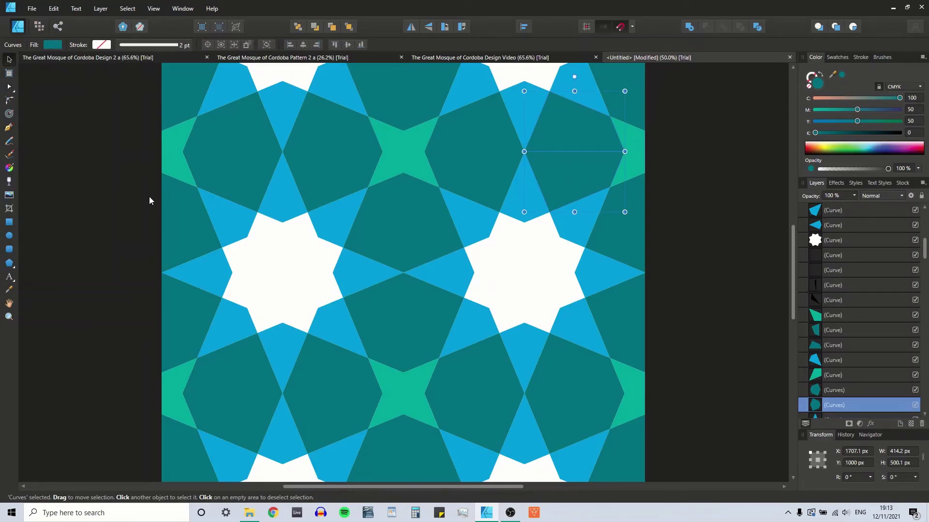
key(ctrl+j)
key(shift+Left)
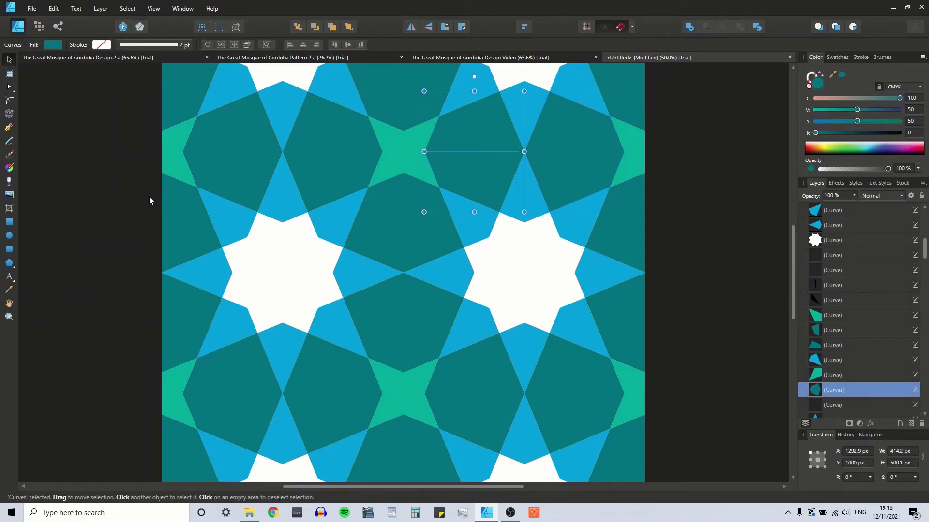
Step: Undo the earlier unions of the green and teal pieces along the seam between the first and second rows
key(ctrl+z)
key(ctrl+z)
key(ctrl+z)
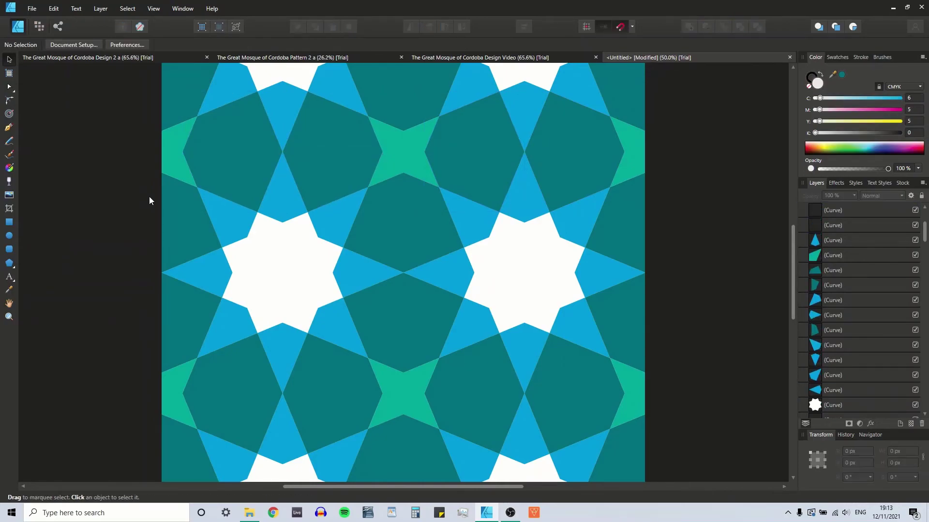
click(149, 197)
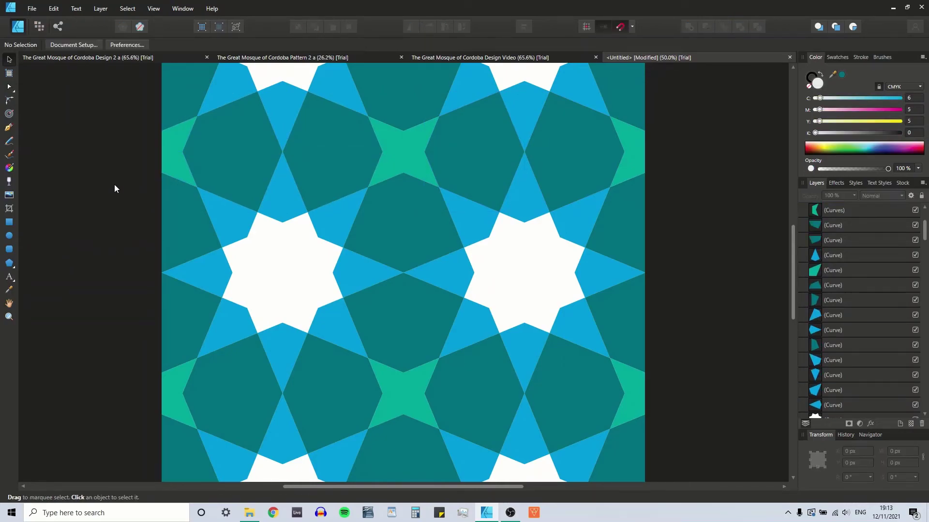
click(171, 170)
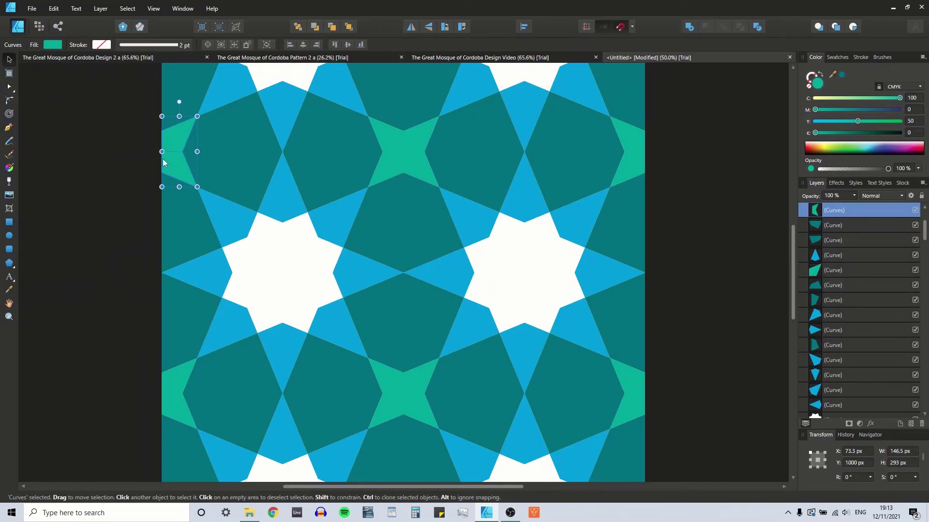
drag(174, 139, 218, 133)
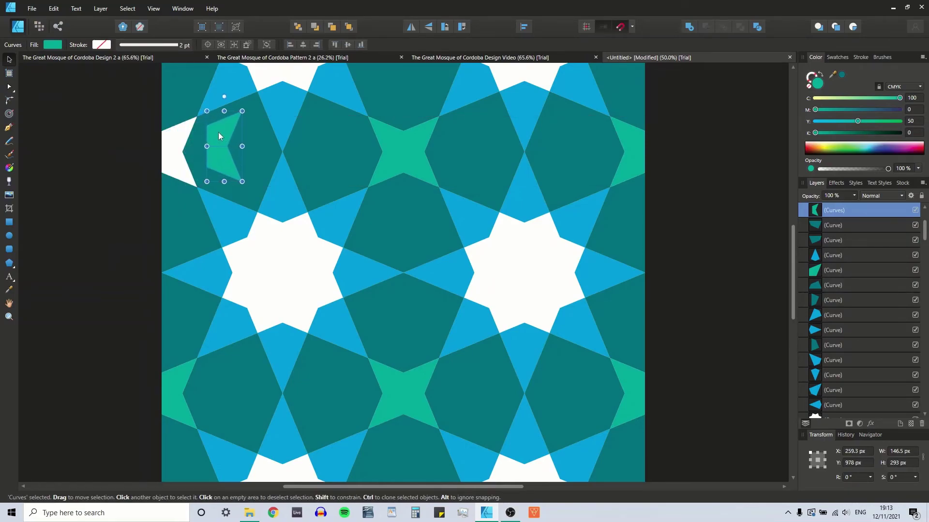
key(ctrl+z)
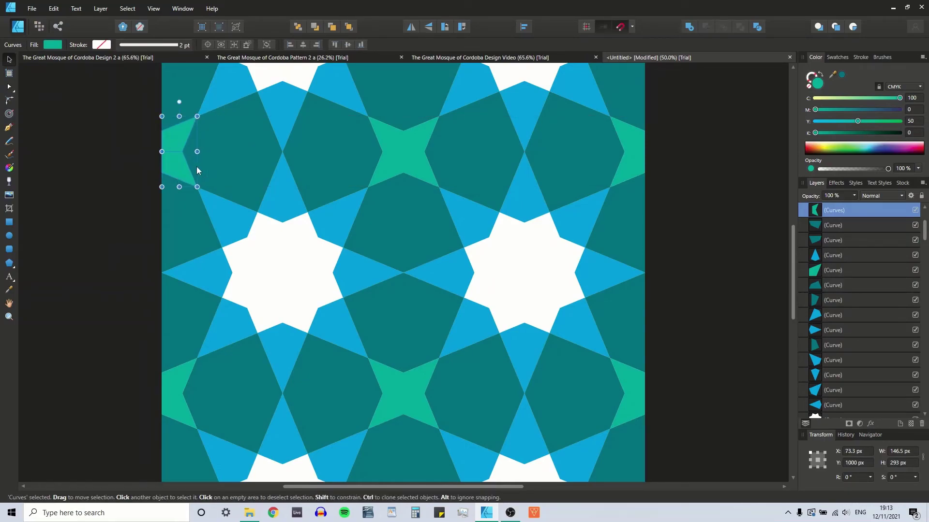
key(ctrl+d)
click(196, 170)
key(ctrl+d)
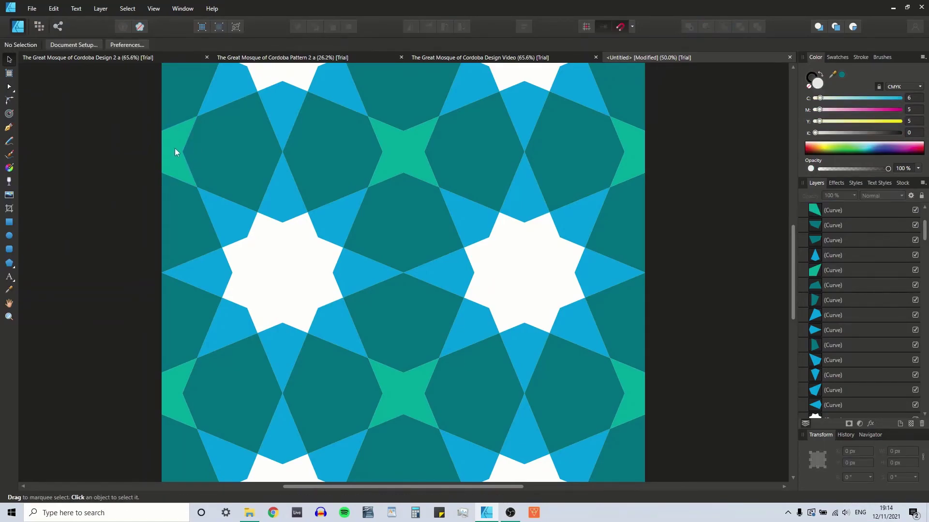
Step: Shift the two green halves on the page's left edge off the seam, rejoin and unite them, and return the shape to its gap
drag(176, 138, 230, 126)
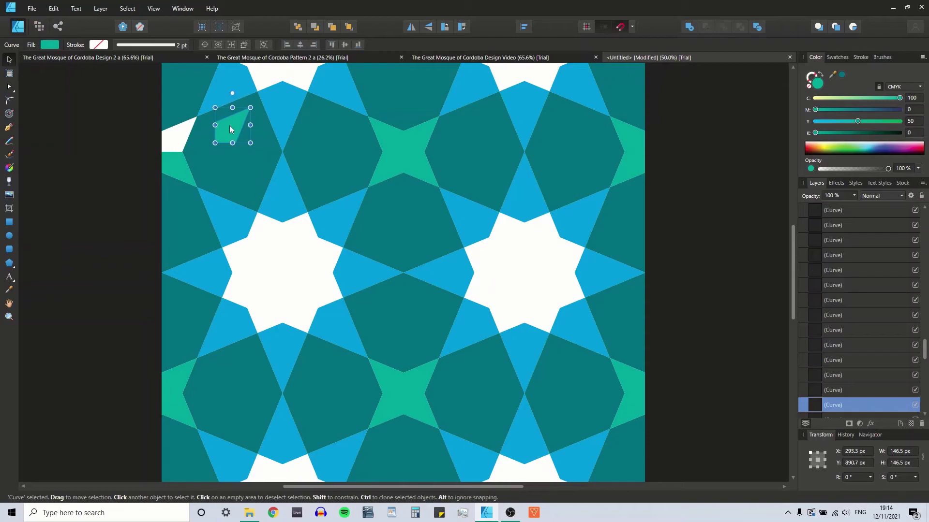
drag(175, 159, 229, 153)
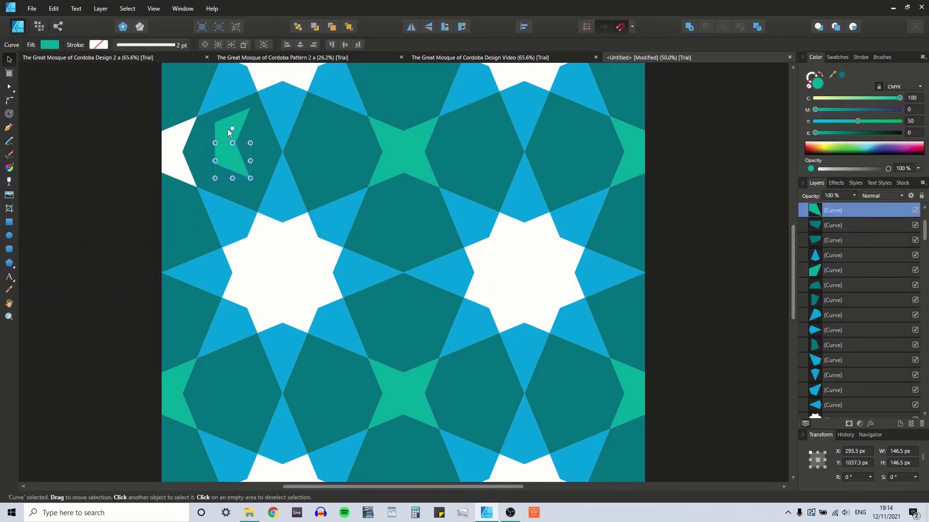
shift+click(220, 133)
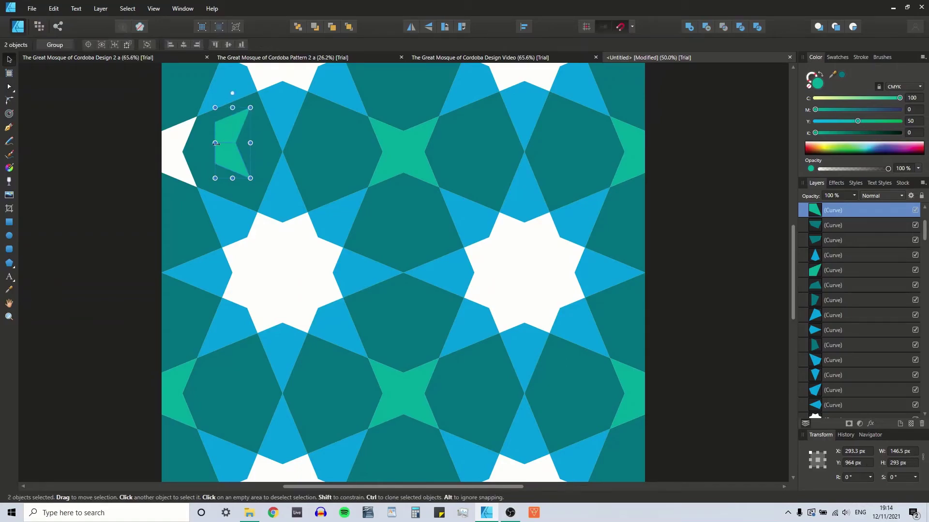
click(689, 28)
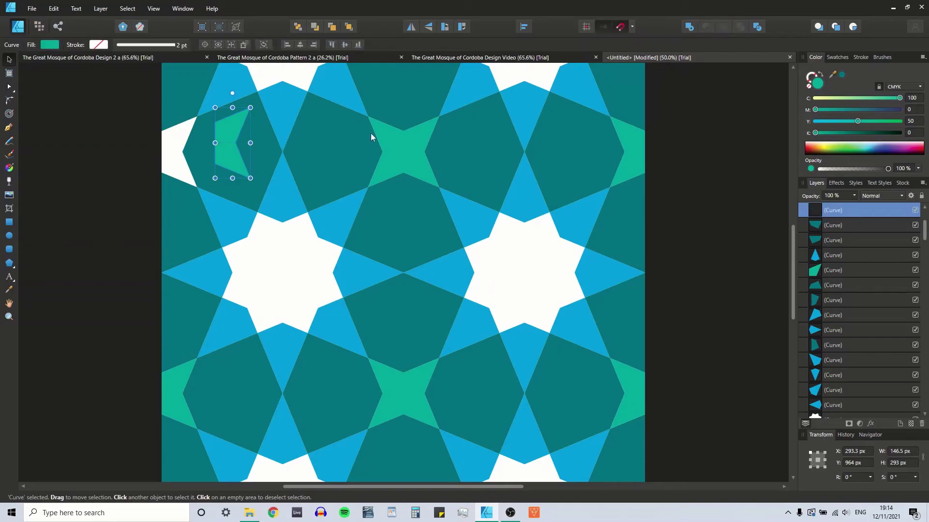
drag(228, 124, 174, 136)
Step: Shift both halves of the leftmost teal polygon off the seam, unite them, and snap the polygon back into its gap
drag(234, 121, 275, 153)
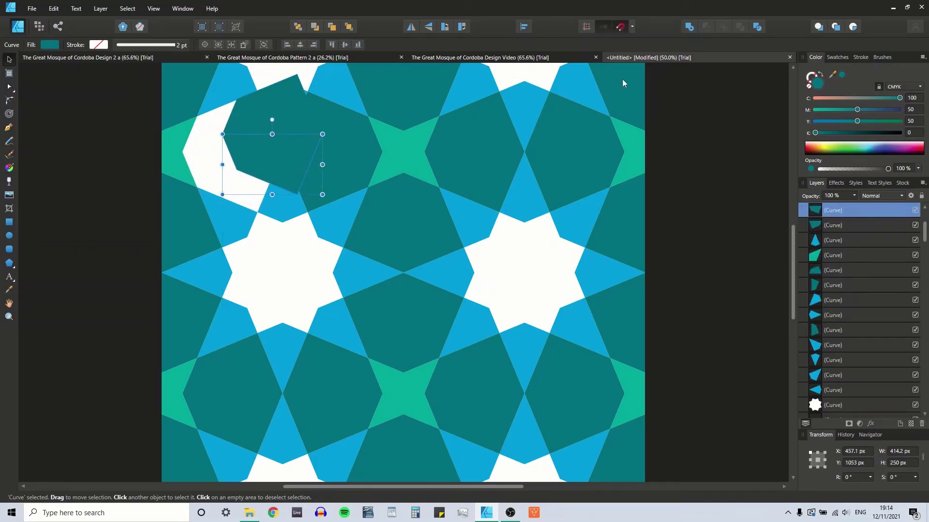
shift+click(283, 102)
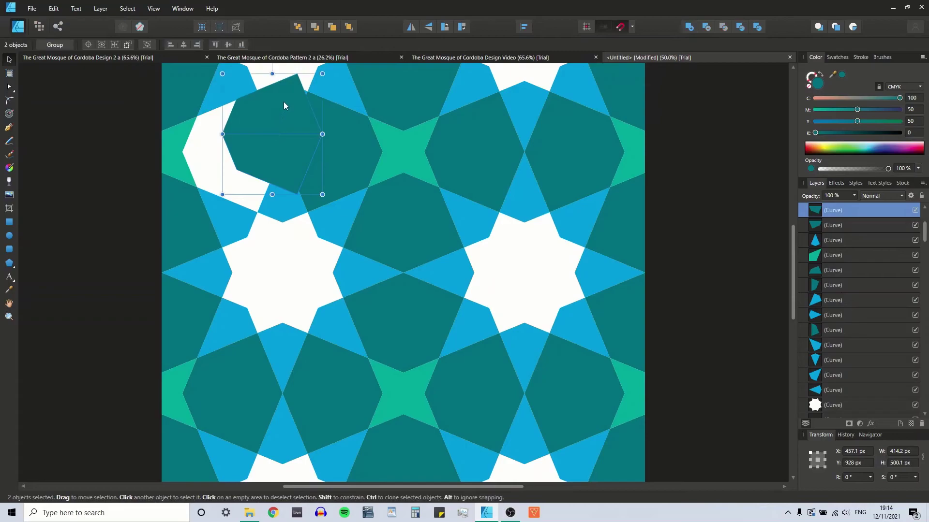
click(690, 27)
drag(265, 121, 224, 138)
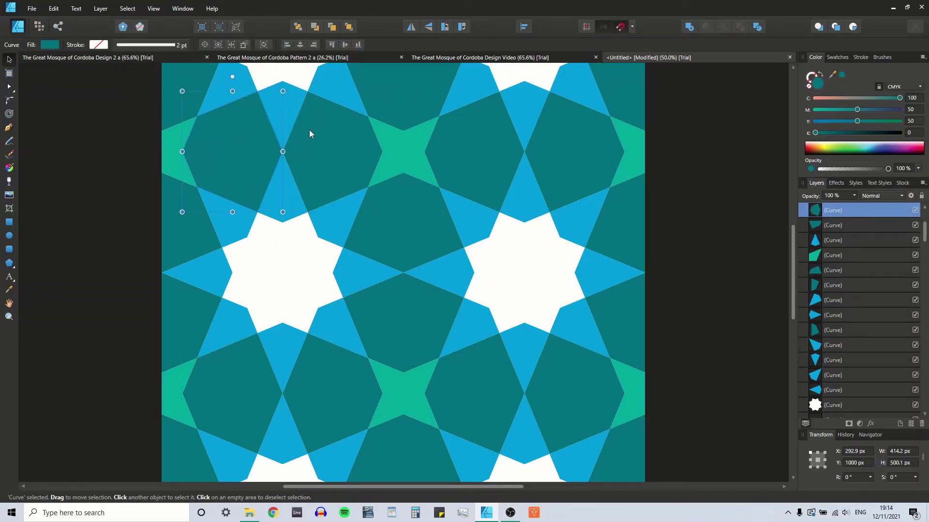
Step: Unite the shifted halves of the second teal polygon on the seam and snap the polygon back into place
click(323, 116)
drag(324, 115, 295, 141)
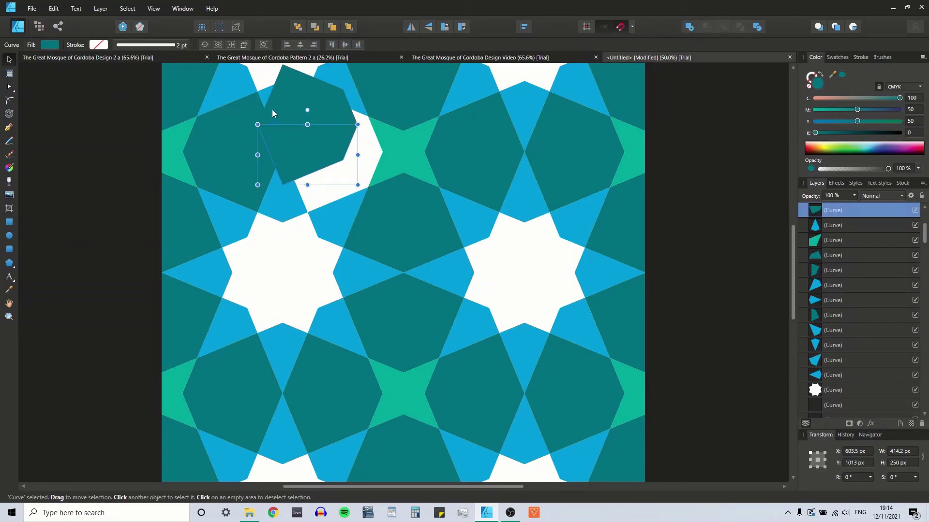
shift+click(294, 87)
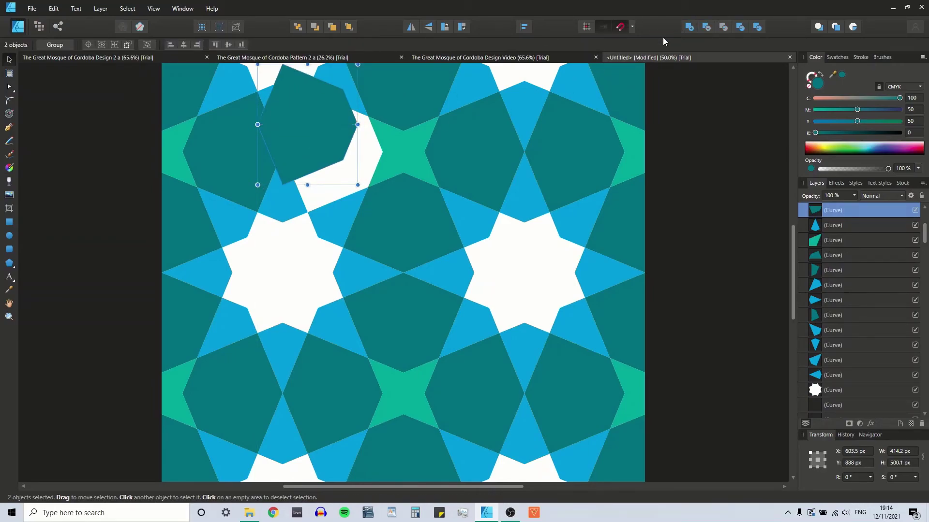
click(689, 27)
drag(295, 103, 323, 131)
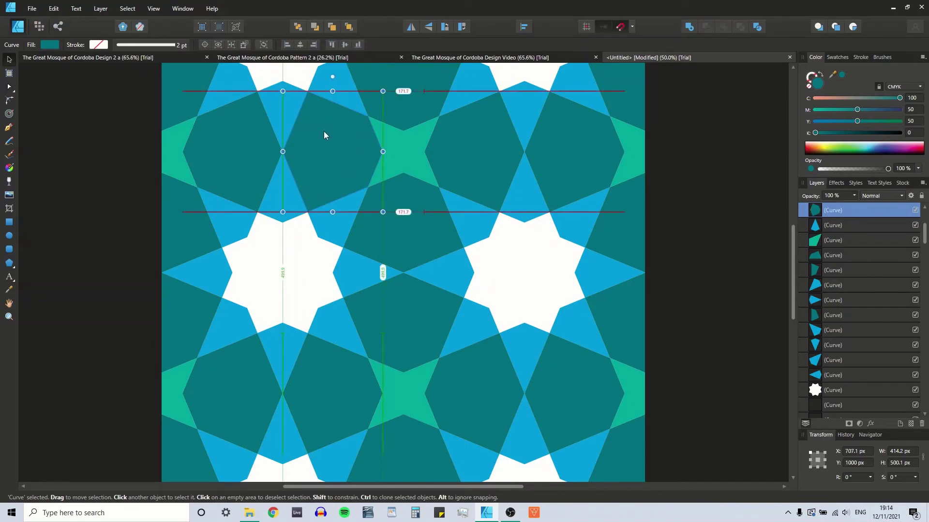
Step: Shift both halves of the central green star up off the seam, try uniting them, and undo the union
click(387, 135)
mouse_move(387, 136)
mouse_down()
mouse_move(387, 115)
mouse_move(392, 160)
mouse_move(394, 139)
mouse_up()
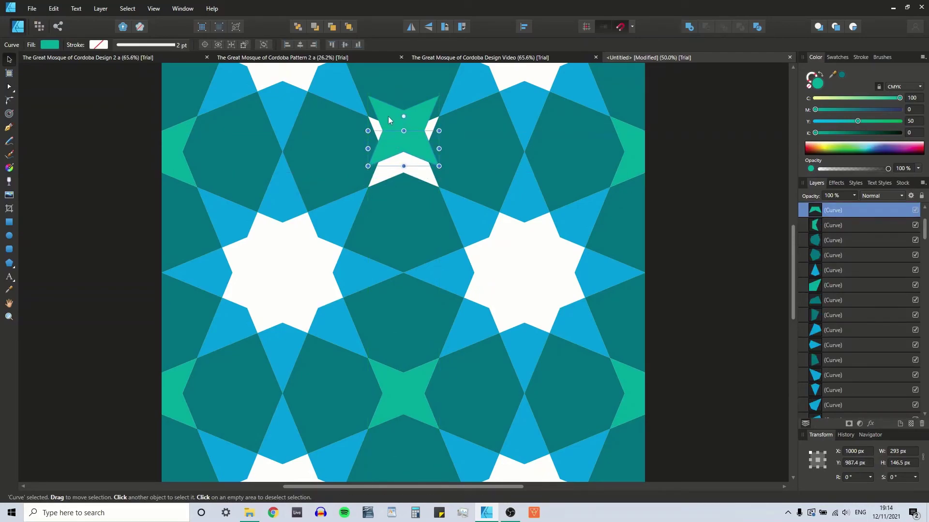
shift+click(390, 117)
click(689, 27)
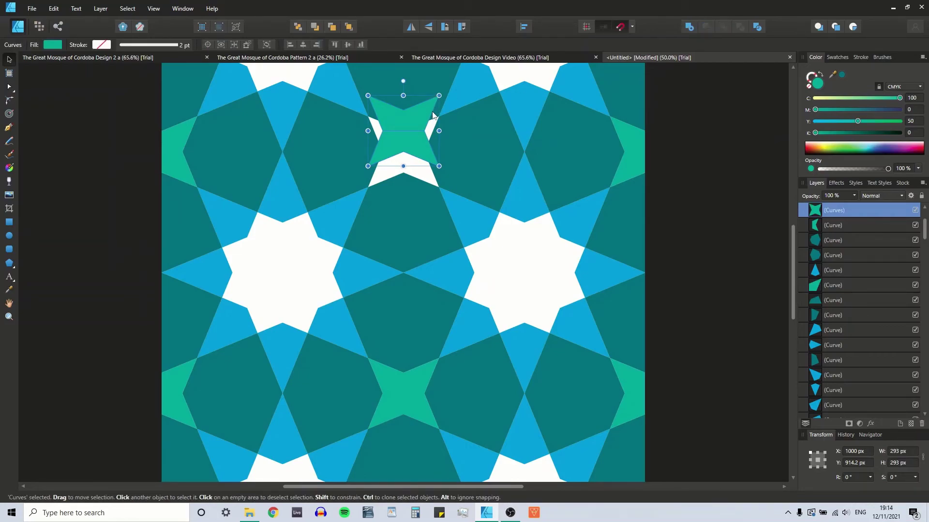
key(ctrl+z)
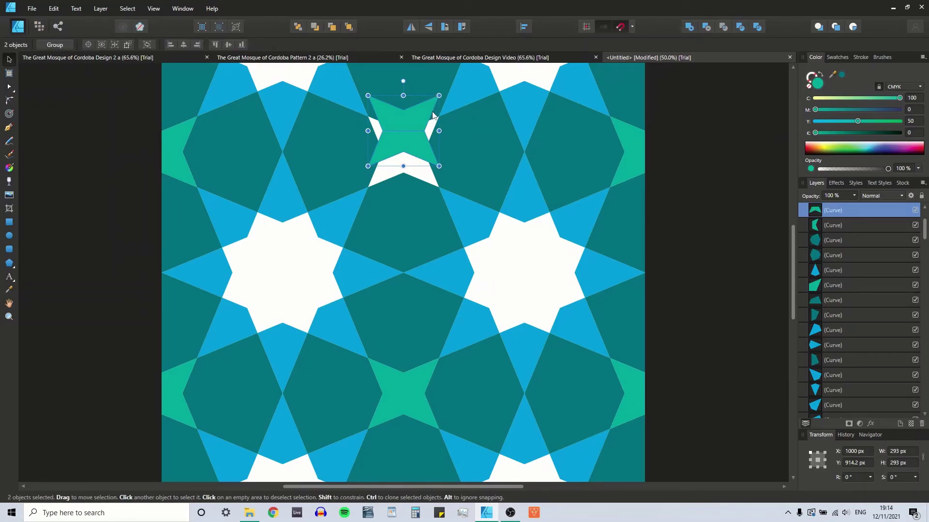
Step: Realign and unite the two halves of the central green star, and move the star back onto the seam
mouse_move(410, 145)
mouse_down()
mouse_move(381, 162)
mouse_move(409, 150)
mouse_move(405, 139)
mouse_up()
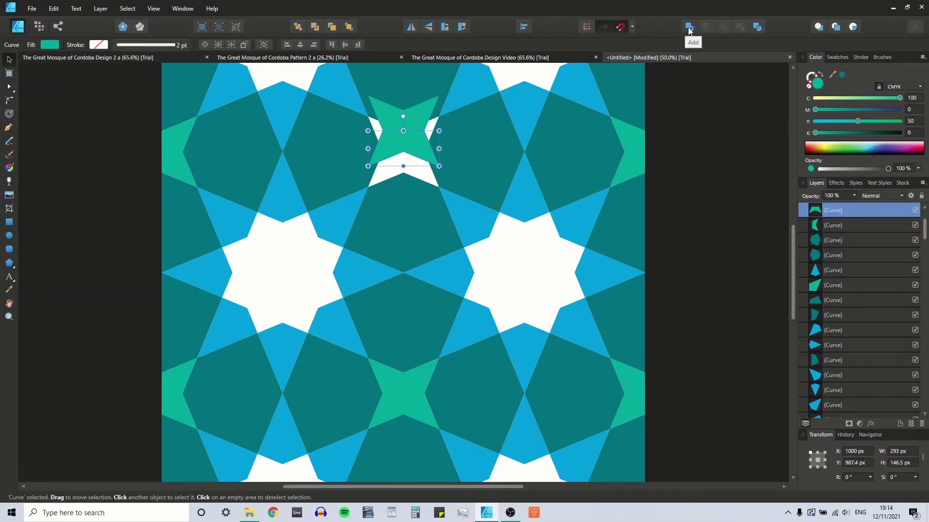
click(465, 140)
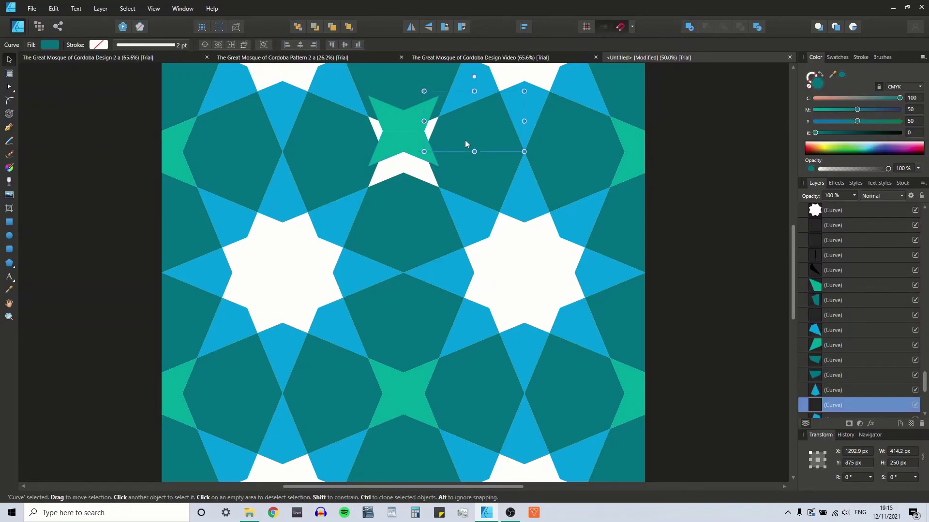
click(390, 135)
click(379, 134)
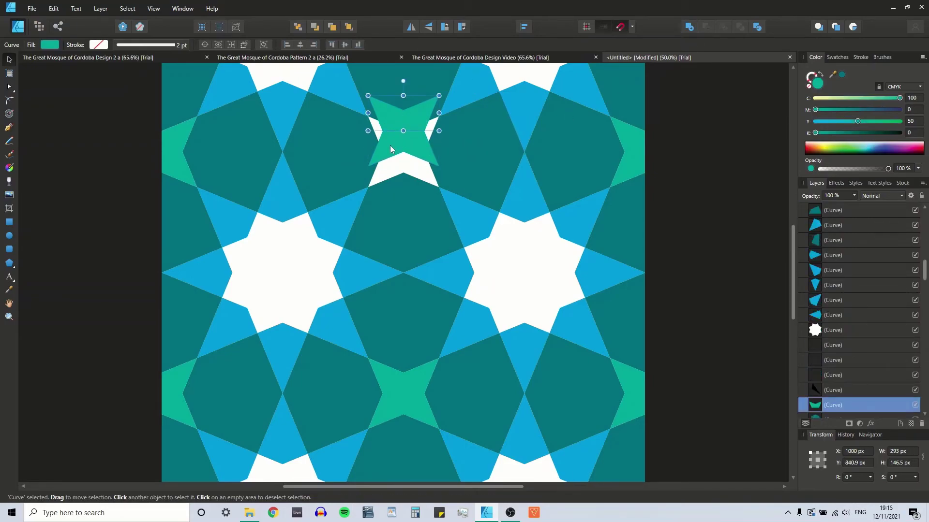
shift+click(390, 145)
click(689, 26)
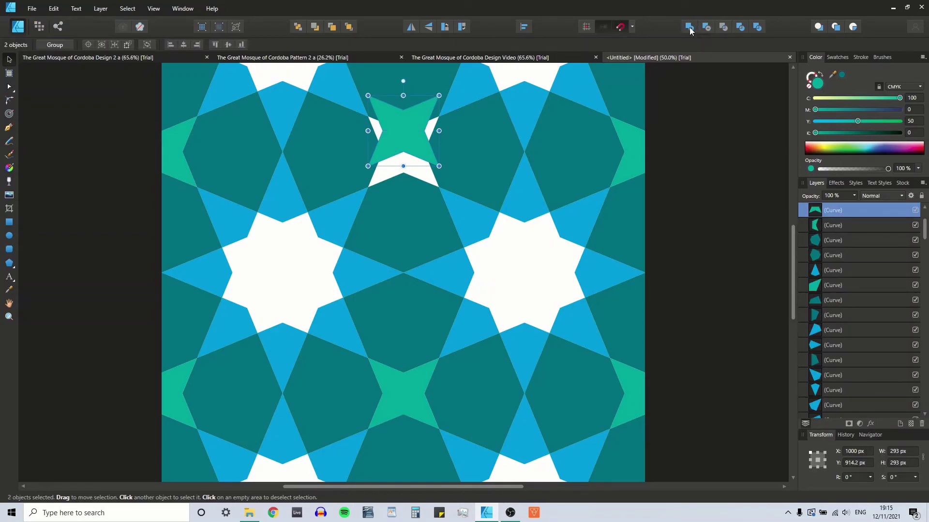
drag(398, 138, 395, 149)
Step: Delete the upper and lower halves of the two right-hand teal polygons on the seam between the first and second rows
click(474, 163)
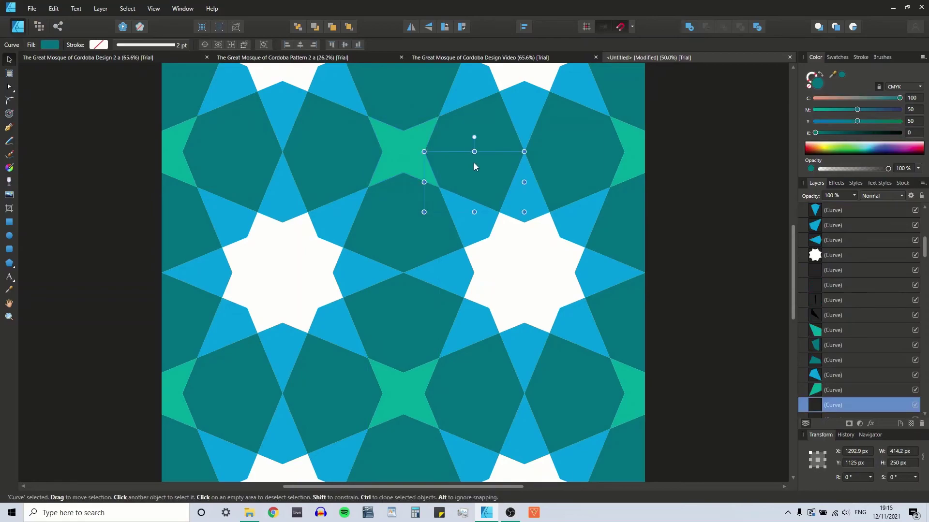
key(Delete)
click(474, 124)
key(Delete)
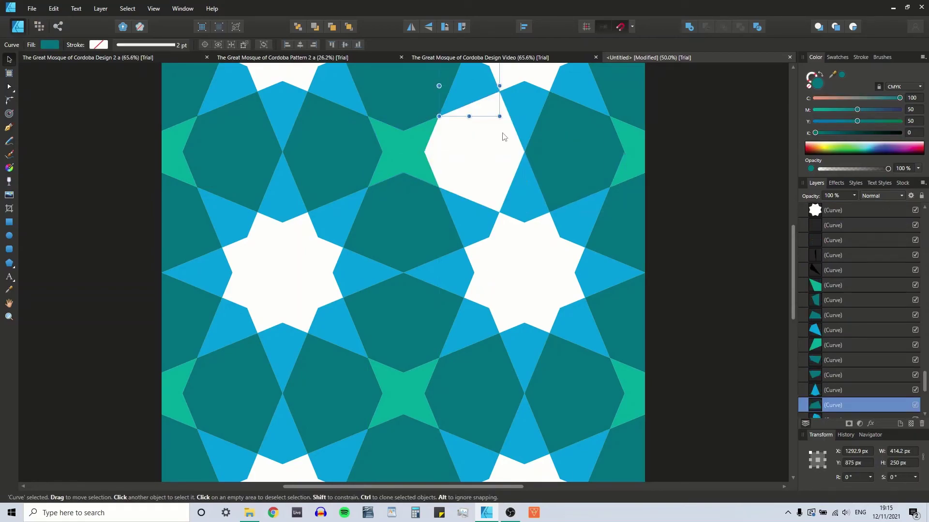
click(573, 132)
key(Delete)
click(567, 163)
key(Delete)
Step: Duplicate the two united teal polygons and snap the copies into the empty spaces of the right-hand tile column
click(340, 148)
drag(289, 164, 213, 143)
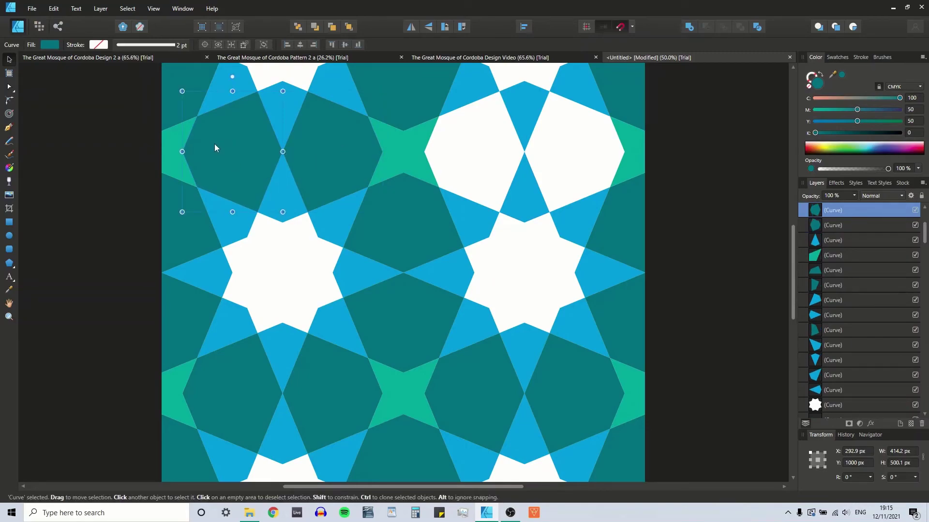
shift+click(322, 135)
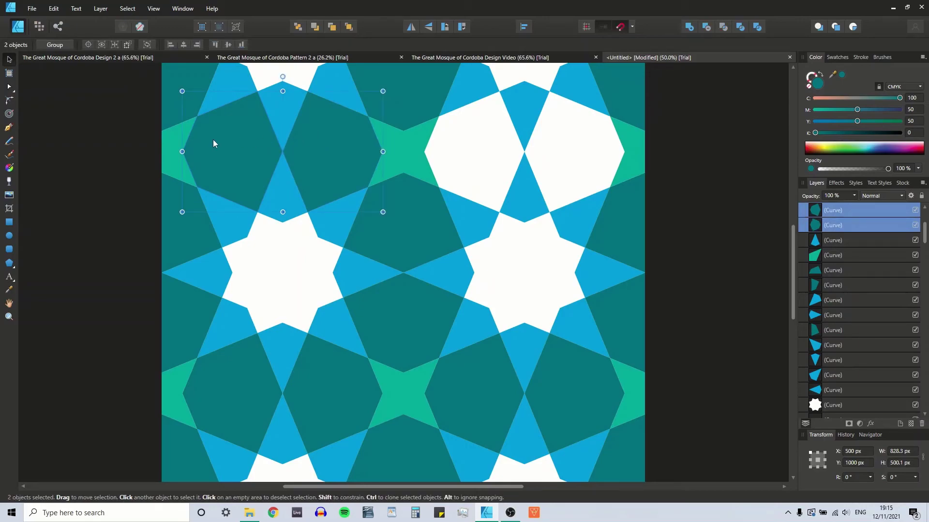
drag(224, 149, 464, 152)
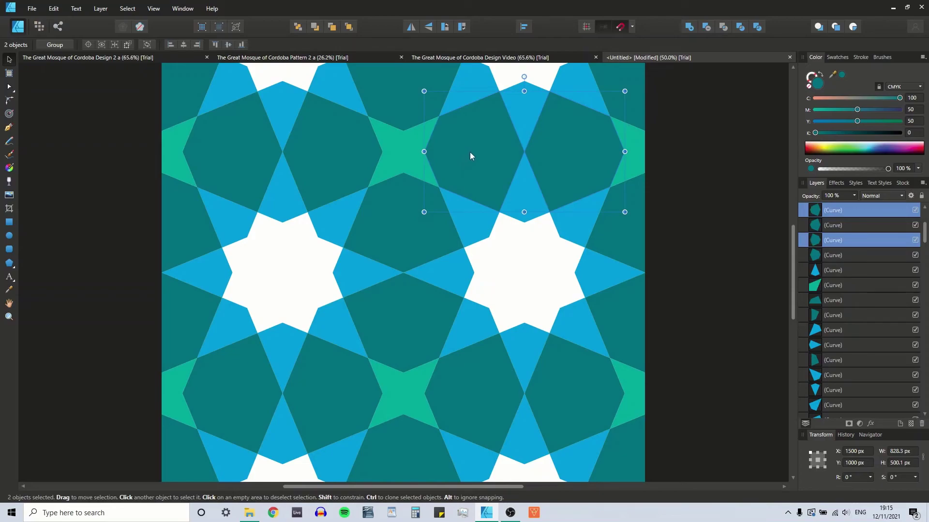
Step: Try duplicating the united pair of left-hand teal polygons towards the central green star, and undo the copy
click(169, 141)
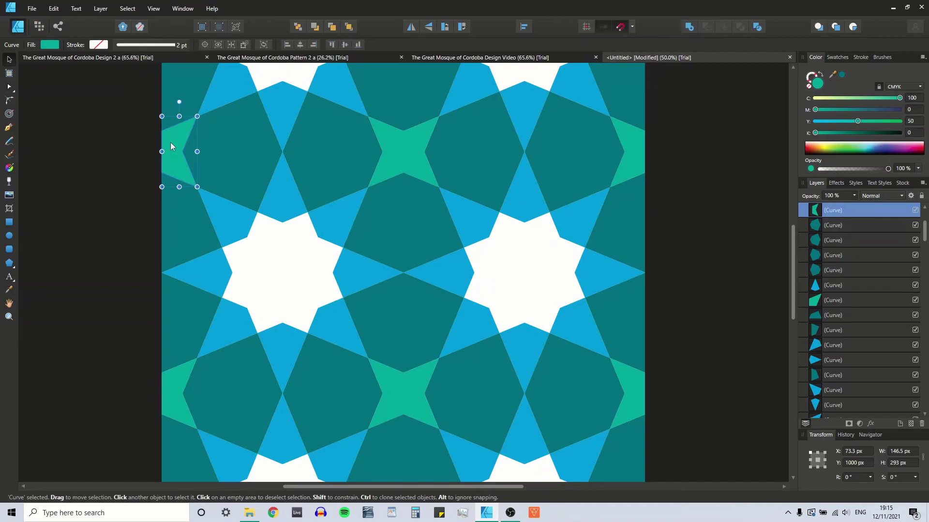
click(262, 151)
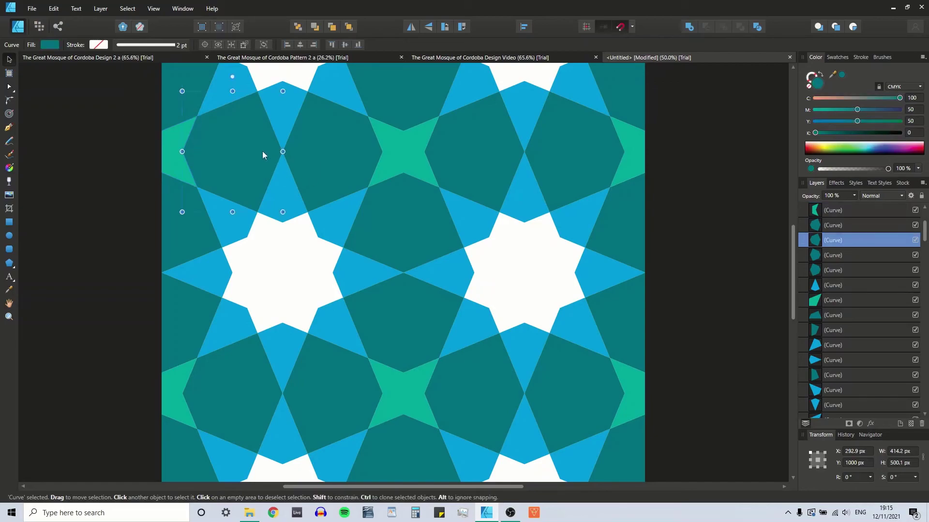
shift+click(313, 147)
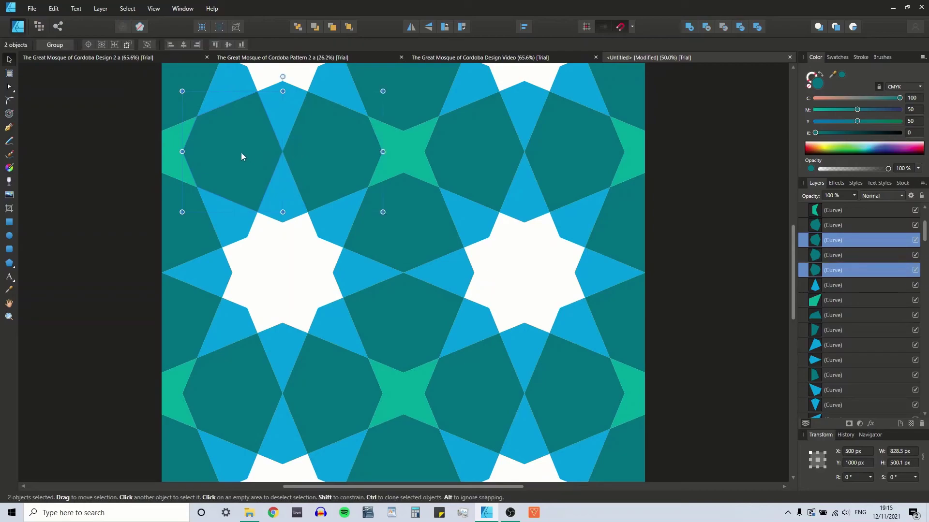
drag(224, 150, 327, 155)
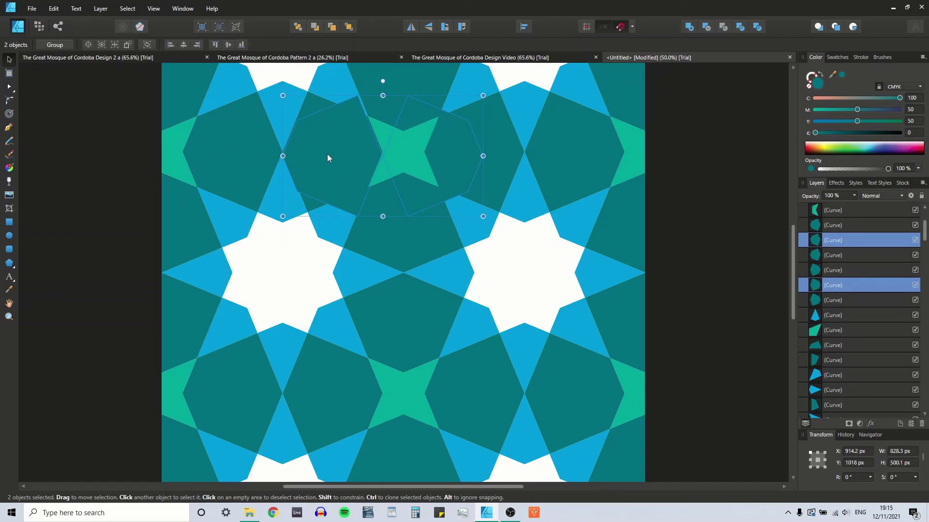
key(ctrl+z)
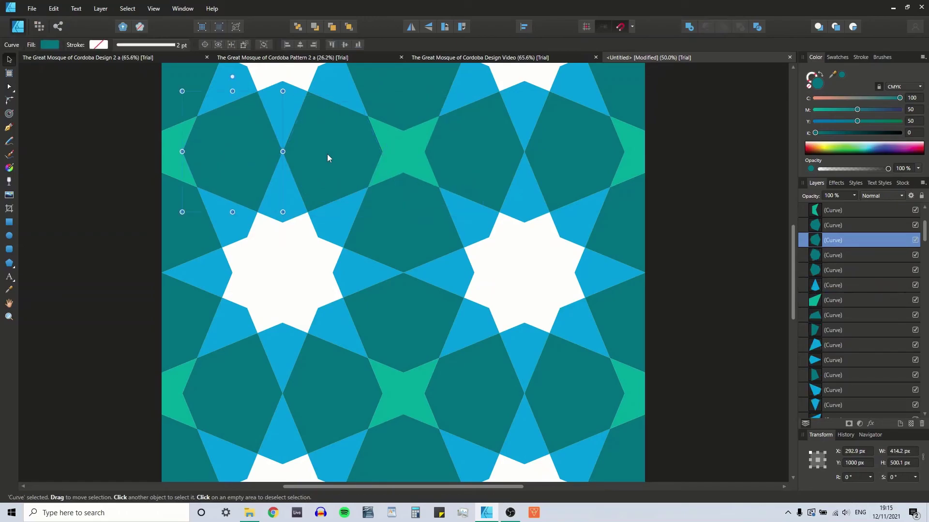
Step: Delete the two green halves on the page's right edge at the seam between the first and second rows
key(ctrl+z)
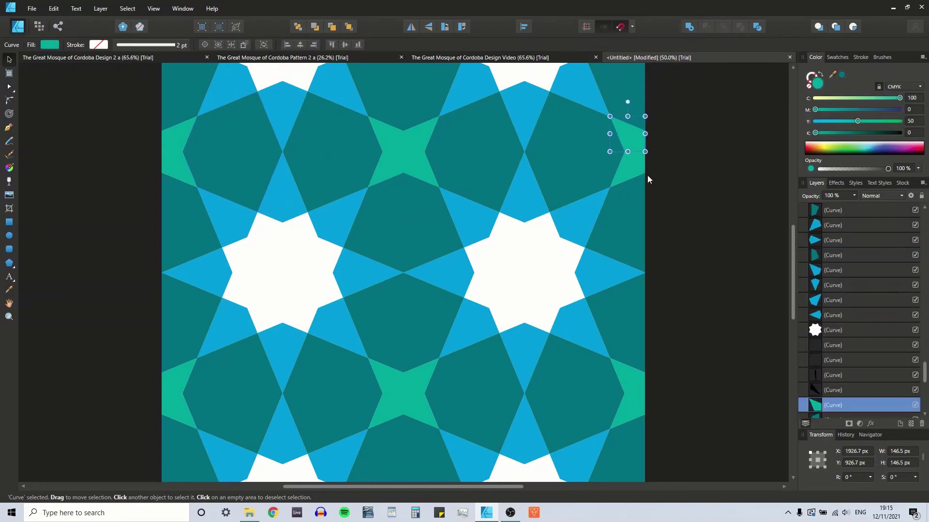
key(ctrl+z)
key(ctrl+z)
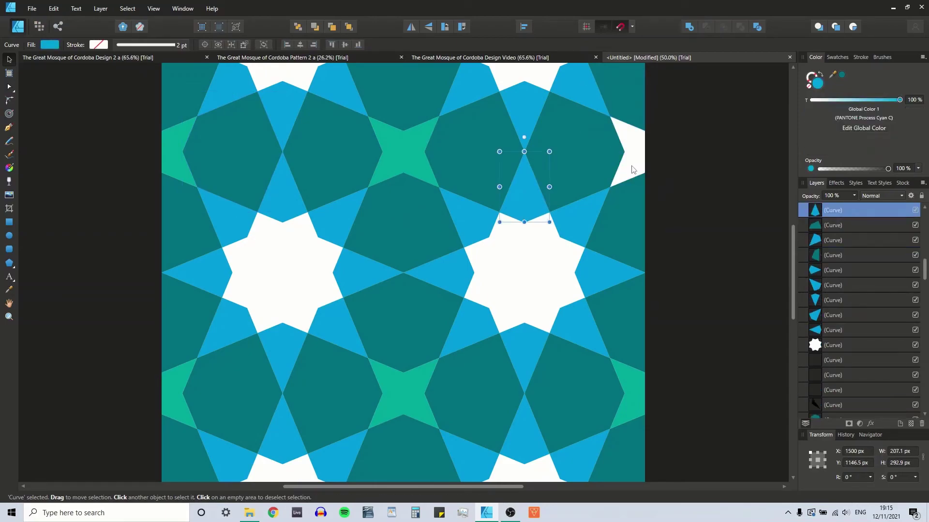
Step: Duplicate the left-edge green piece on the first seam, rotate the copy 180°, and snap it into the empty space on the right edge
click(167, 145)
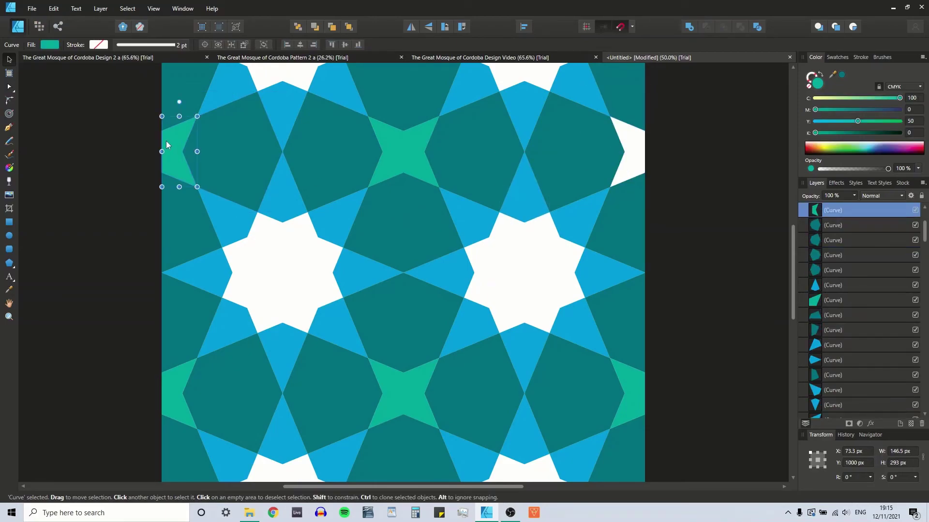
key(ctrl+j)
drag(172, 143, 594, 147)
click(853, 478)
text(180)
key(Return)
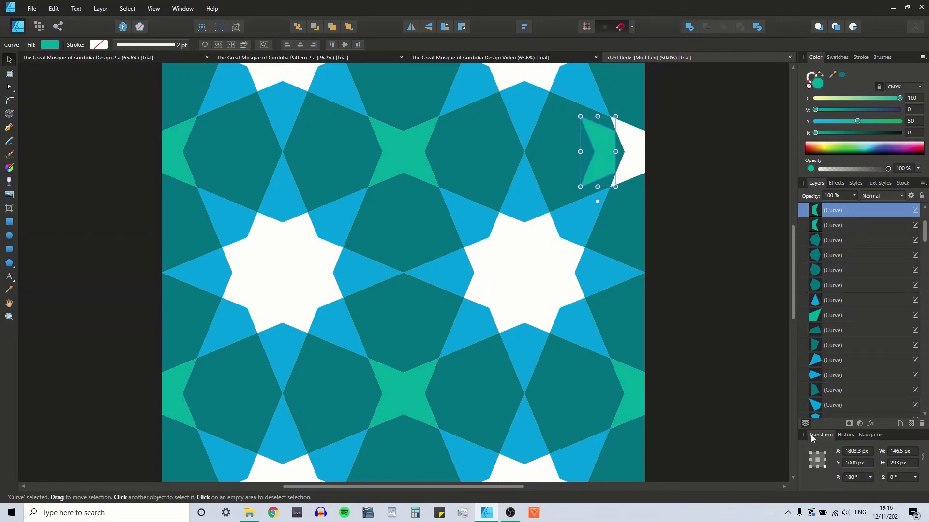
drag(598, 149, 627, 149)
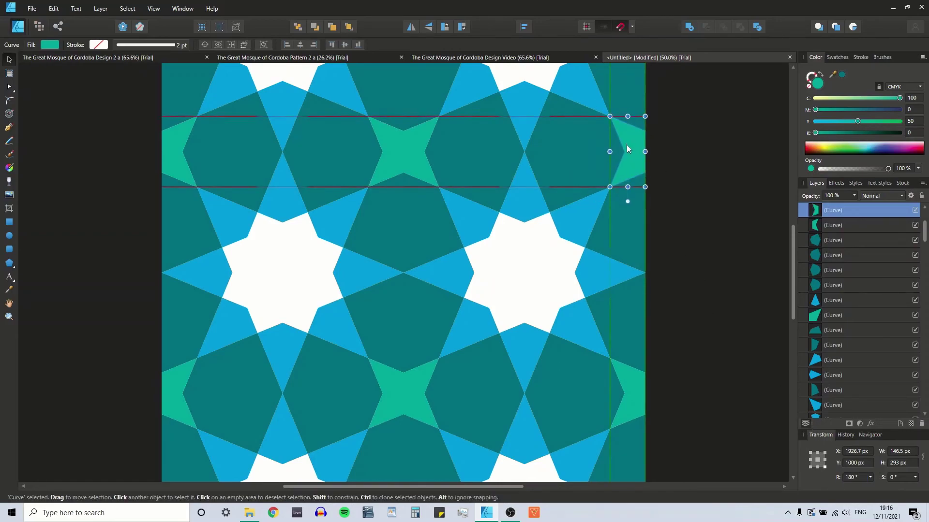
click(693, 155)
key(ctrl+0)
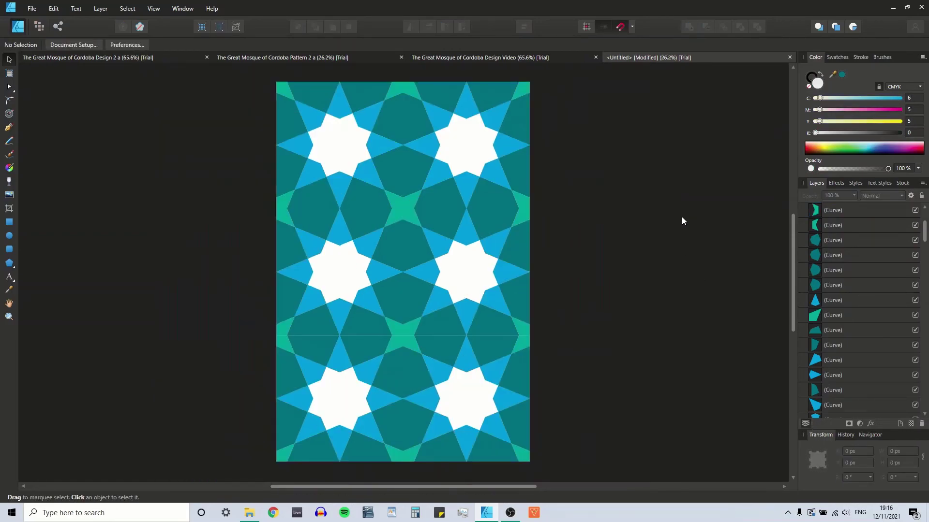
Step: Delete the split green and teal halves on the seam between the second and third rows, from the left edge through the third teal polygon
click(283, 329)
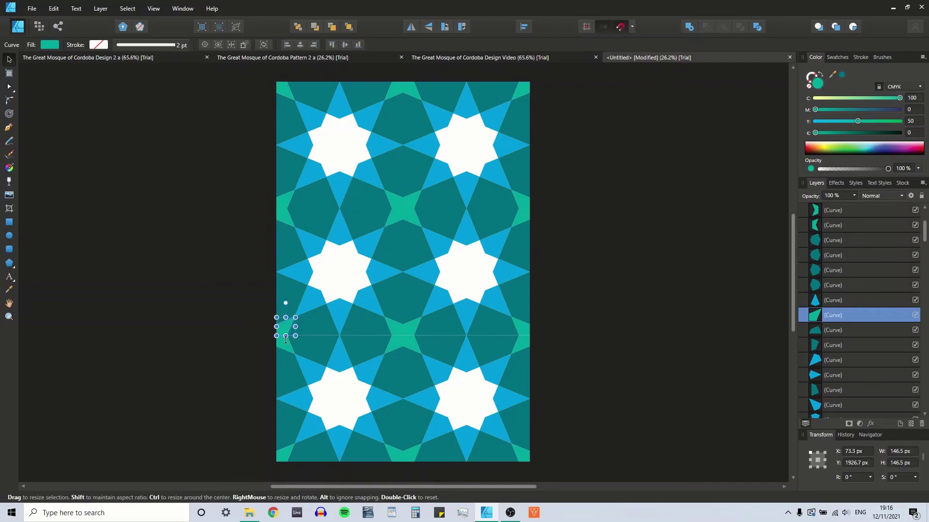
drag(282, 346, 307, 324)
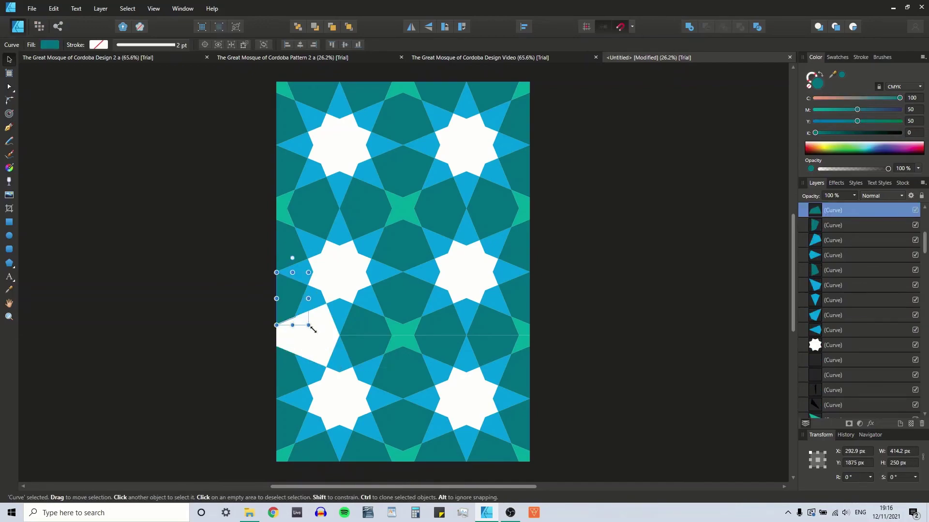
click(359, 335)
drag(402, 333, 467, 335)
click(439, 331)
key(Delete)
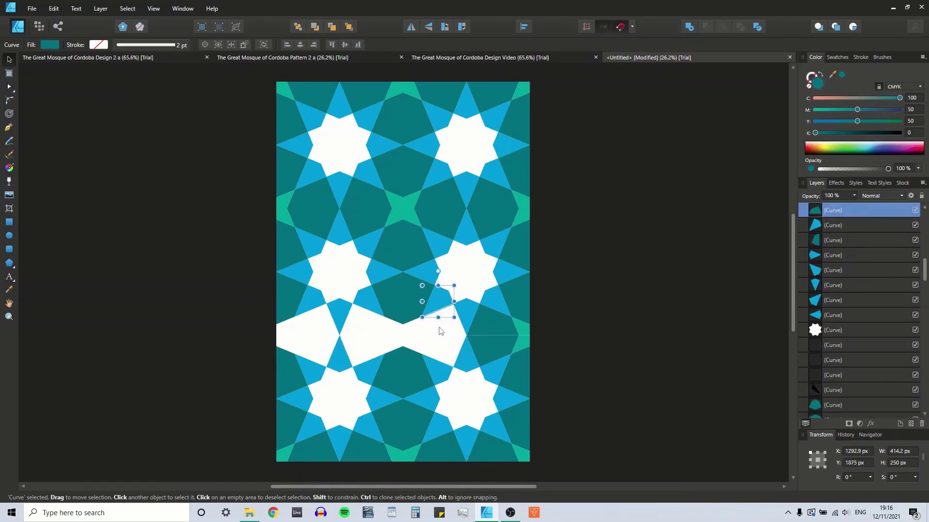
Step: Delete the halves of the rightmost teal polygon and the right-edge green piece on the seam between the second and third rows
click(483, 329)
key(Delete)
click(489, 346)
key(Delete)
key(Delete)
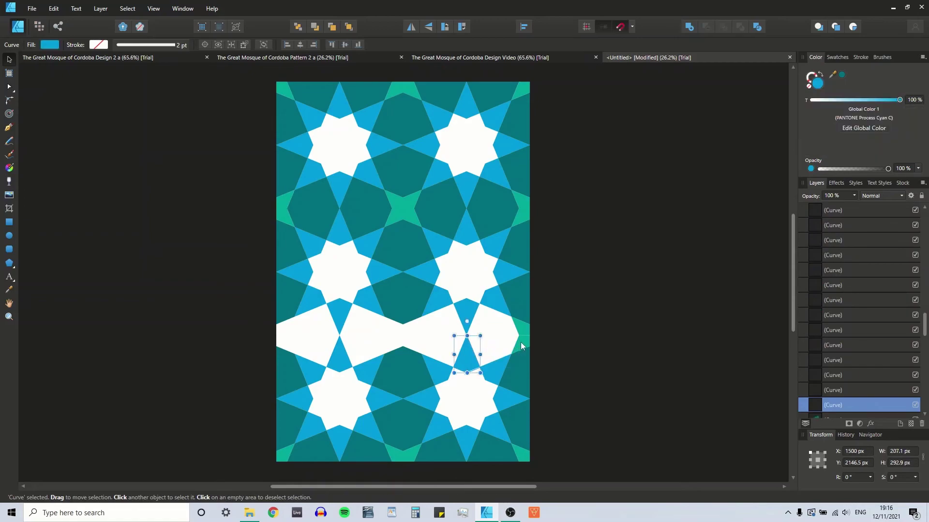
click(521, 341)
key(Delete)
Step: Copy all seven united green and teal shapes from the first seam into the empty band between the second and third rows
click(273, 205)
click(281, 205)
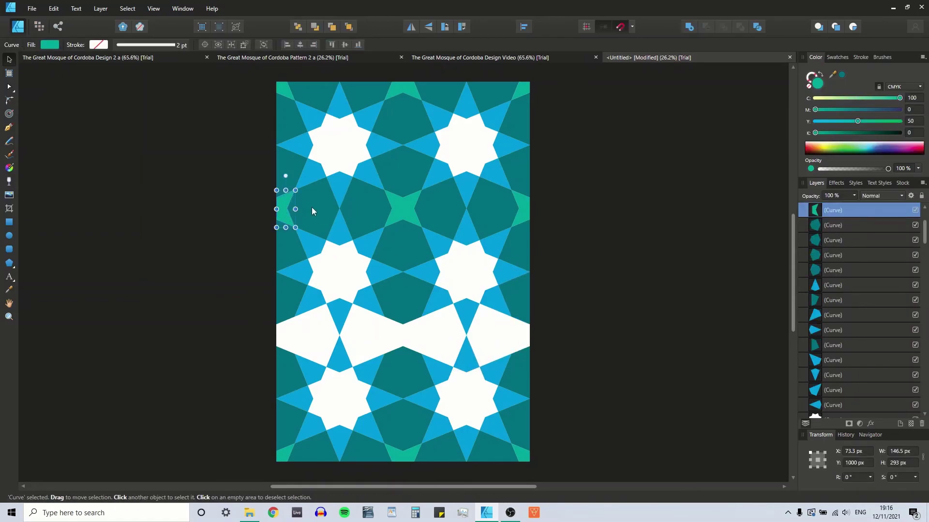
shift+click(312, 207)
shift+click(375, 205)
shift+click(411, 203)
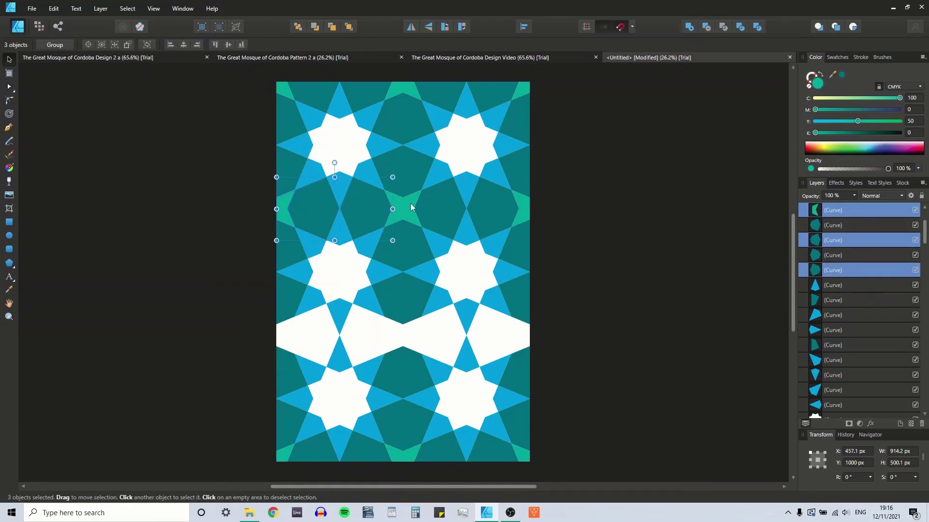
shift+click(440, 205)
shift+click(484, 205)
shift+click(525, 205)
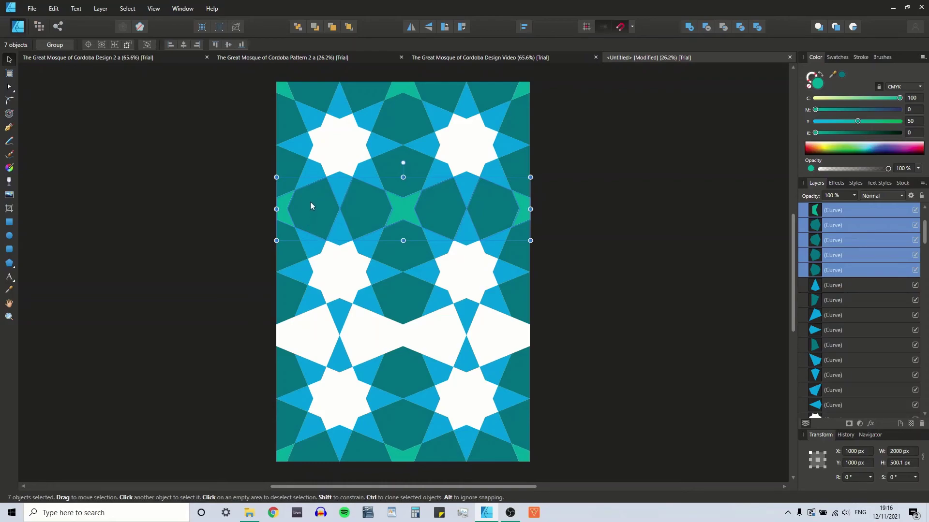
drag(312, 201, 311, 325)
click(237, 303)
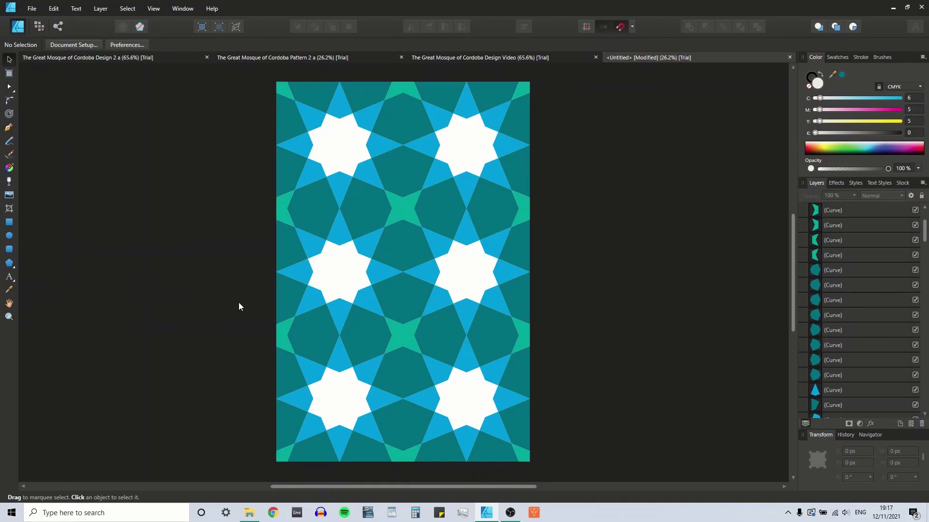
Step: Give every shape in the pattern a black stroke 4 pt wide
key(ctrl+a)
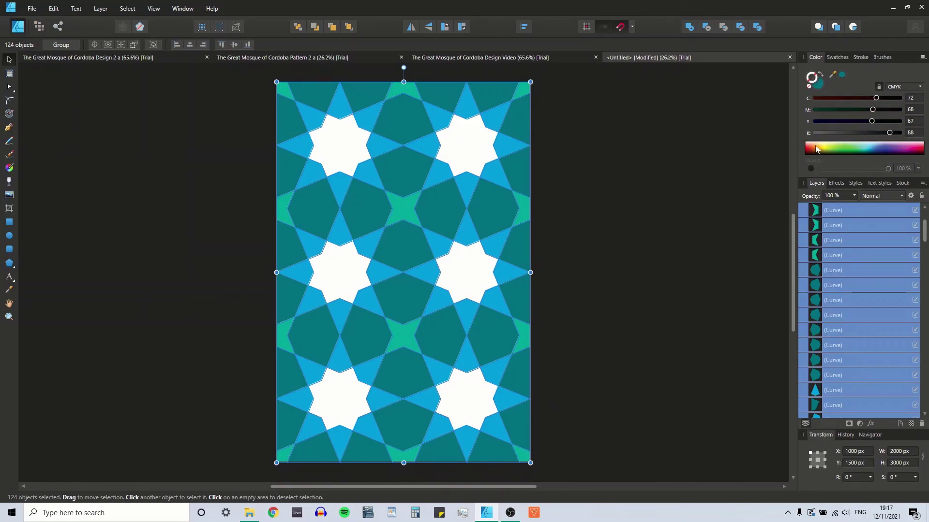
click(837, 58)
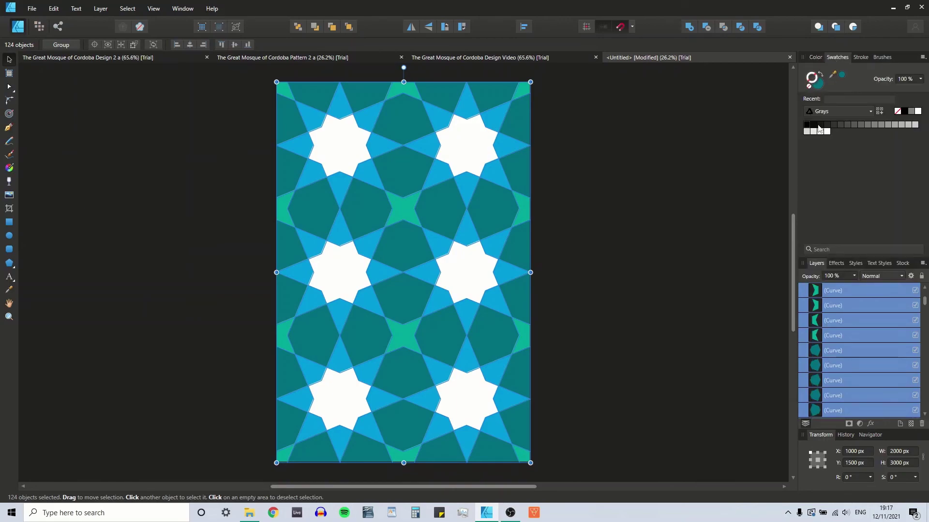
click(904, 111)
click(861, 57)
click(897, 88)
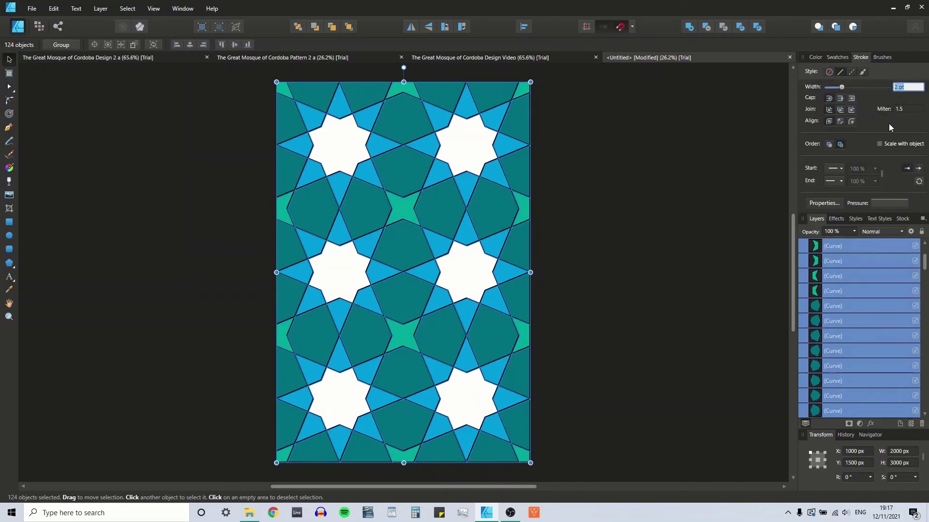
text(4)
key(Return)
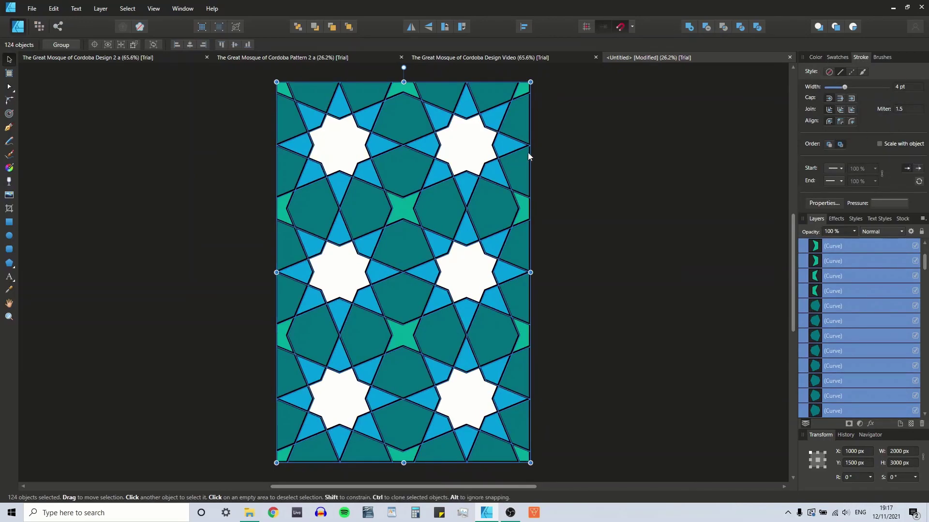
click(637, 169)
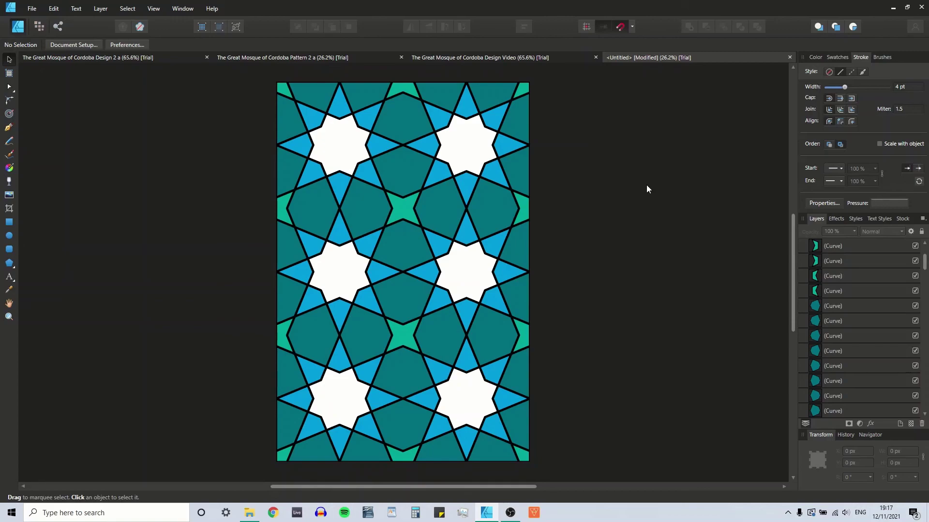
Step: Save the document as "The Great Mosque of Cordoba Pattern Video" in the 2021 folder
key(ctrl+s)
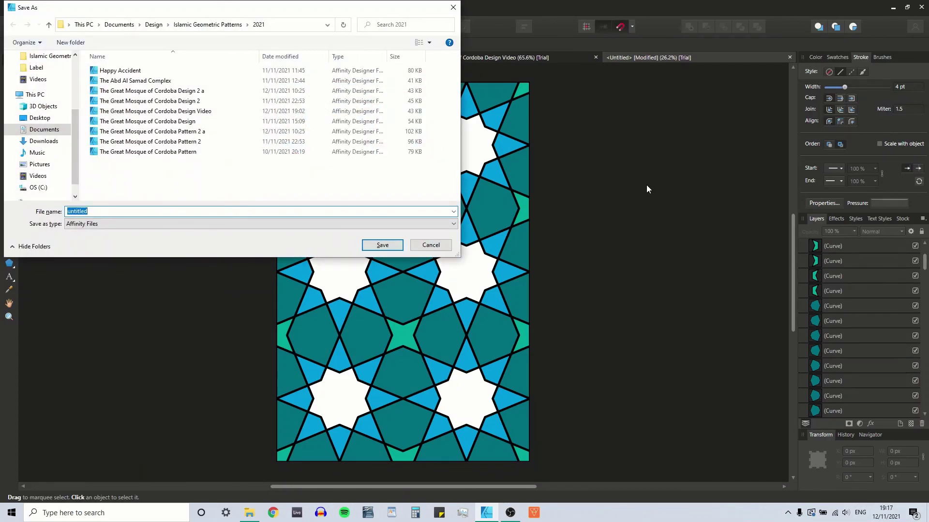
click(139, 132)
click(165, 211)
drag(165, 212, 184, 213)
text(Video)
key(Return)
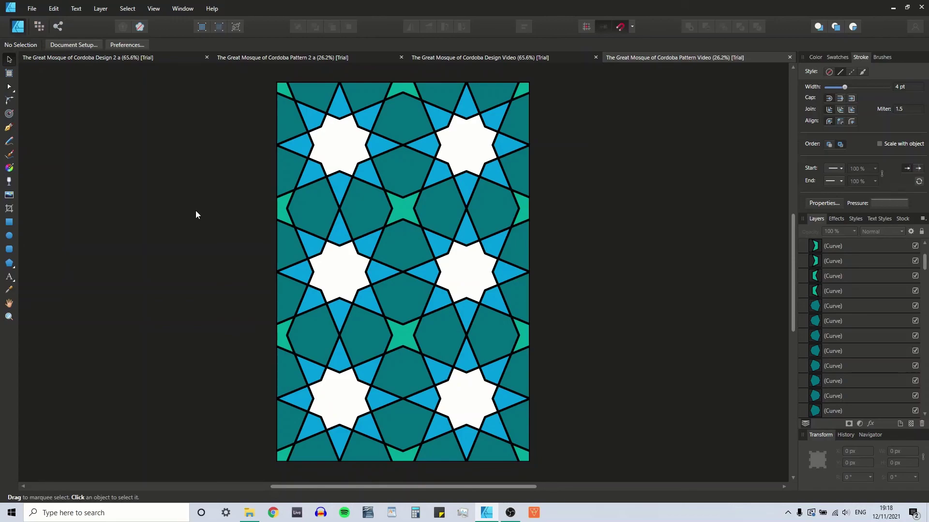
click(511, 512)
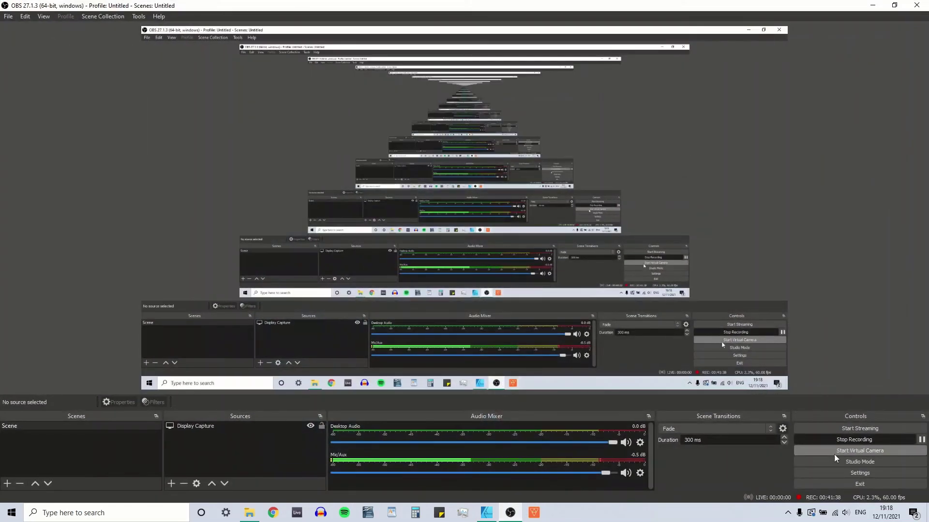